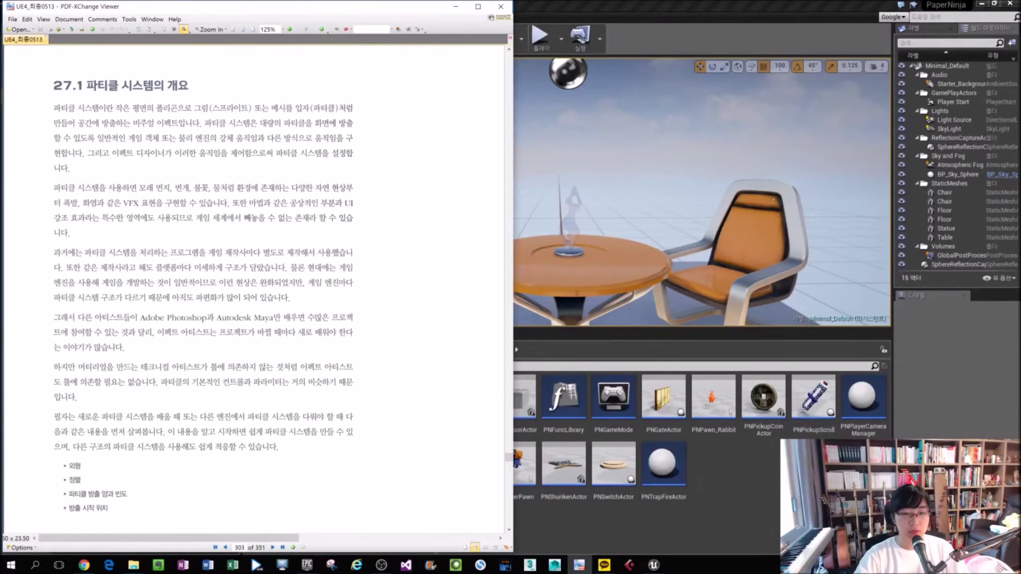
Step: Read section 27.1 of the tutorial PDF on what a particle system is and which parameters control it
{"action": "left_click_drag", "start_coordinate": [155, 540], "coordinate": [350, 538]}
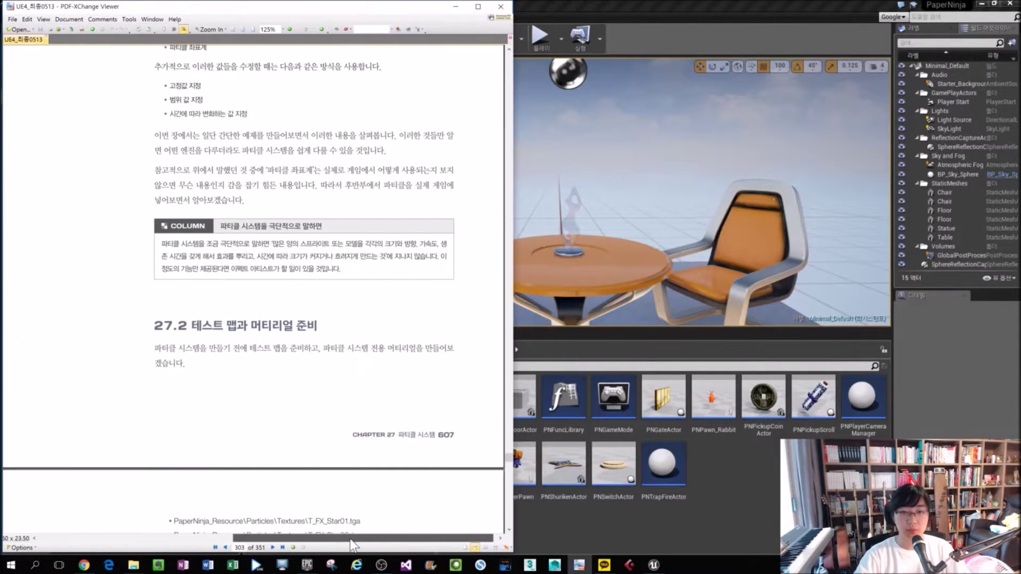
{"action": "scroll", "coordinate": [348, 513], "scroll_direction": "up", "scroll_amount": 3}
{"action": "left_click_drag", "start_coordinate": [395, 538], "coordinate": [206, 539]}
{"action": "scroll", "coordinate": [210, 436], "scroll_direction": "up", "scroll_amount": 1}
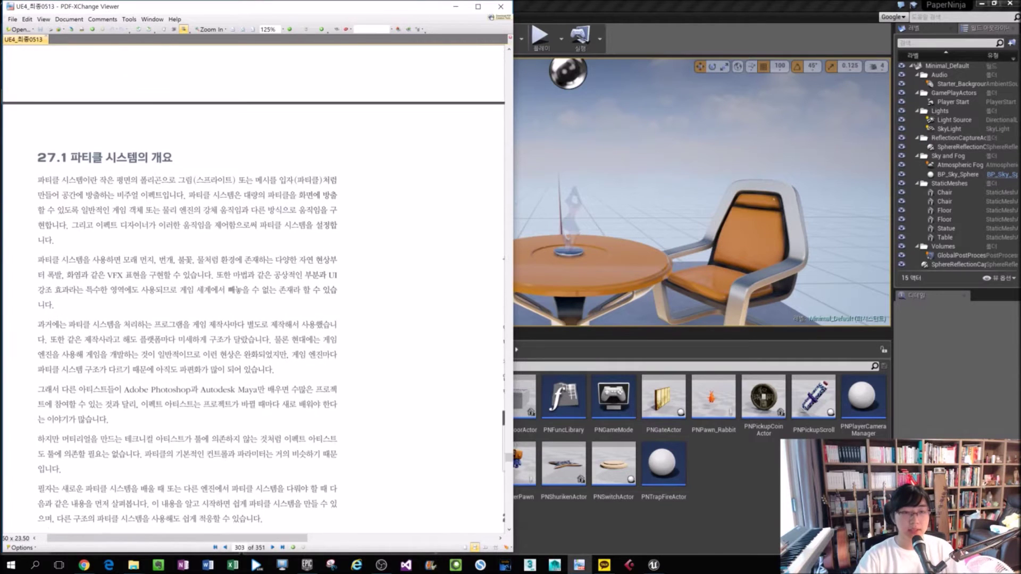
{"action": "scroll", "coordinate": [206, 436], "scroll_direction": "down", "scroll_amount": 3}
{"action": "left_click_drag", "start_coordinate": [206, 436], "coordinate": [49, 357]}
{"action": "scroll", "coordinate": [327, 488], "scroll_direction": "up", "scroll_amount": 4}
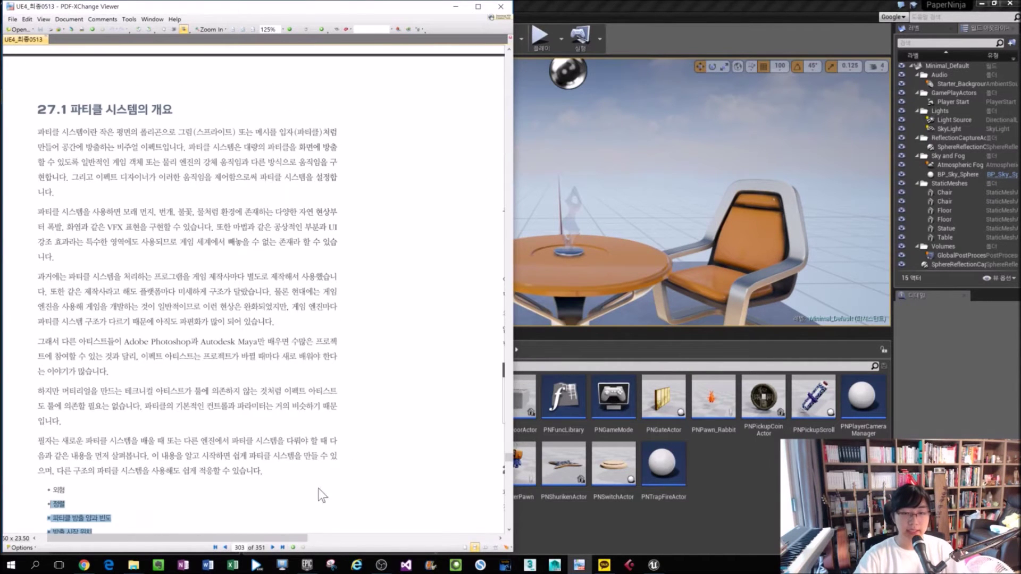
{"action": "left_click_drag", "start_coordinate": [267, 537], "coordinate": [416, 512]}
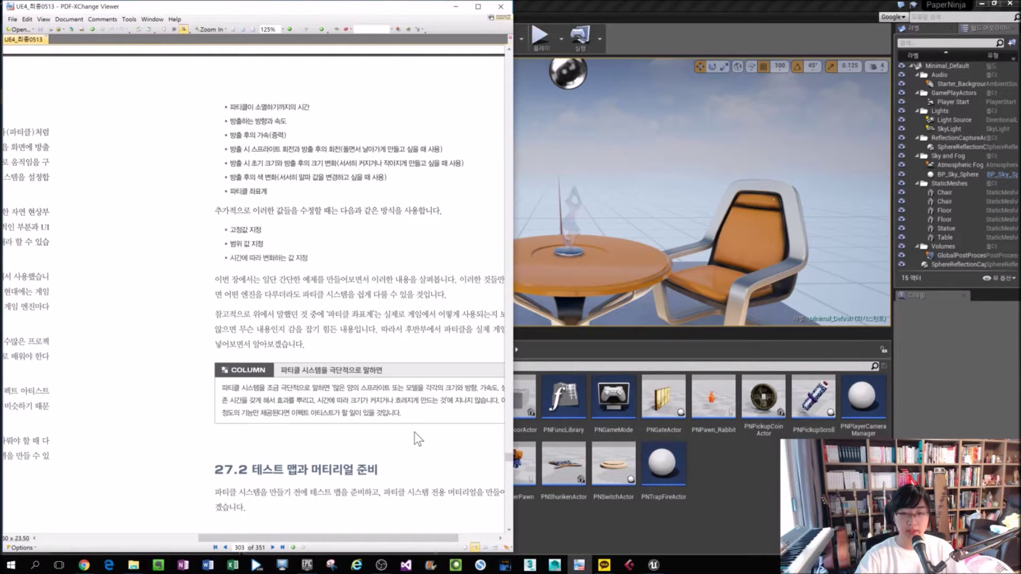
{"action": "scroll", "coordinate": [419, 439], "scroll_direction": "down", "scroll_amount": 4}
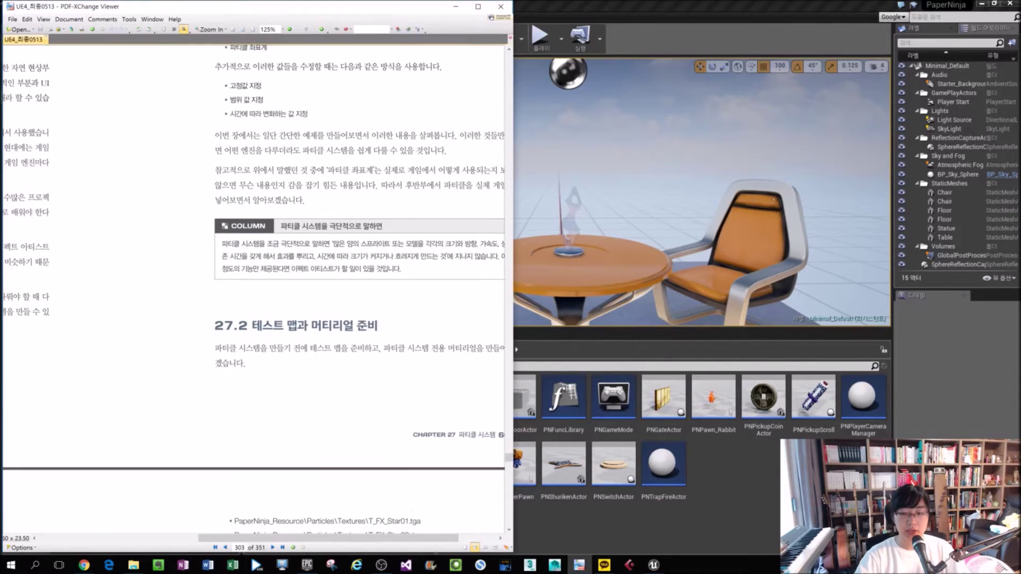
Step: Zoom the PDF to 150% and review the test map preparation instructions in section 27.2.1
{"action": "left_click_drag", "start_coordinate": [415, 538], "coordinate": [453, 541]}
{"action": "left_click_drag", "start_coordinate": [447, 433], "coordinate": [353, 435]}
{"action": "scroll", "coordinate": [369, 386], "scroll_direction": "up", "scroll_amount": 1, "text": "ctrl"}
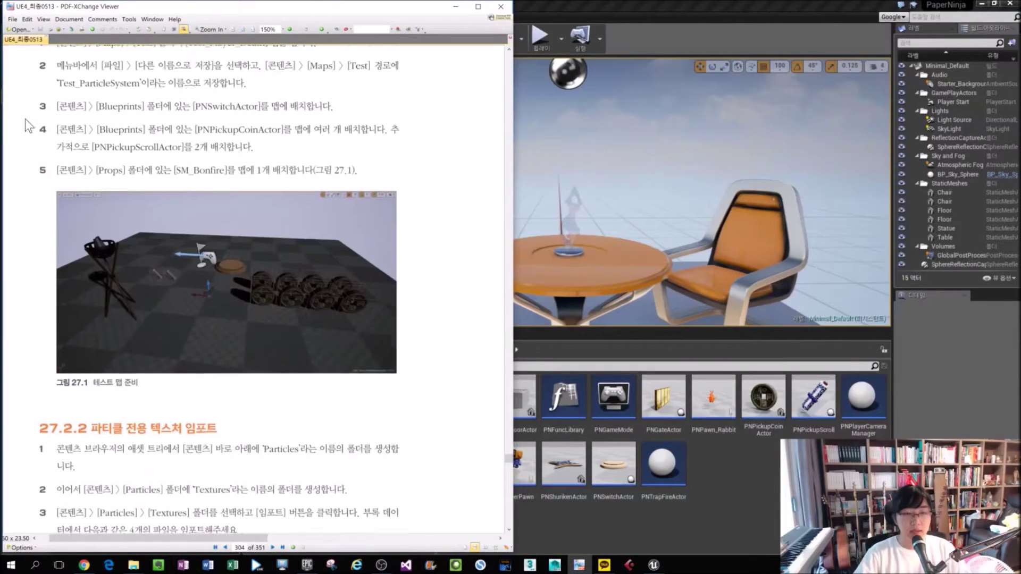
{"action": "scroll", "coordinate": [121, 410], "scroll_direction": "down", "scroll_amount": 1}
{"action": "left_click_drag", "start_coordinate": [231, 501], "coordinate": [60, 490]}
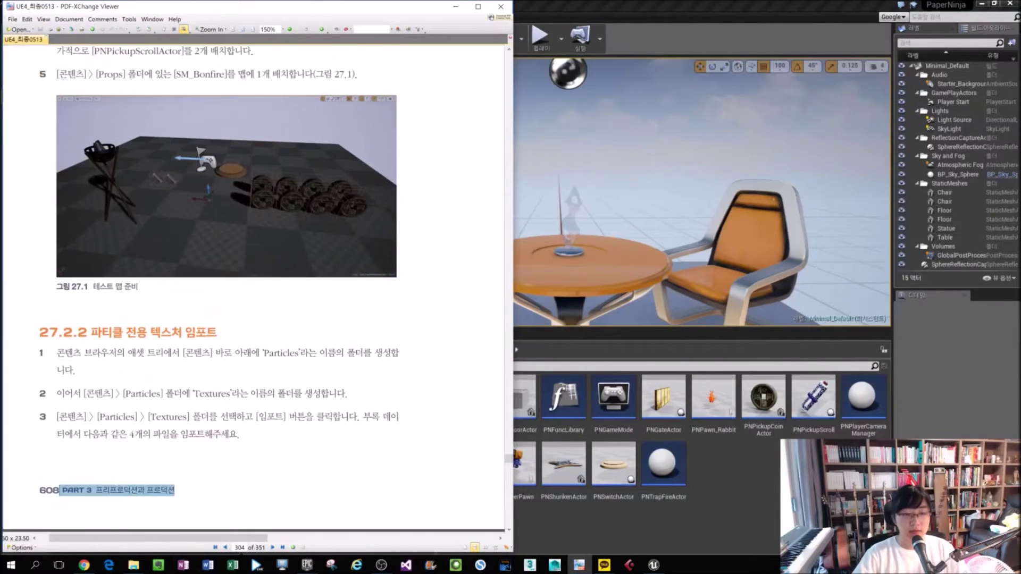
{"action": "scroll", "coordinate": [102, 412], "scroll_direction": "up", "scroll_amount": 5}
{"action": "left_click_drag", "start_coordinate": [56, 235], "coordinate": [186, 235]}
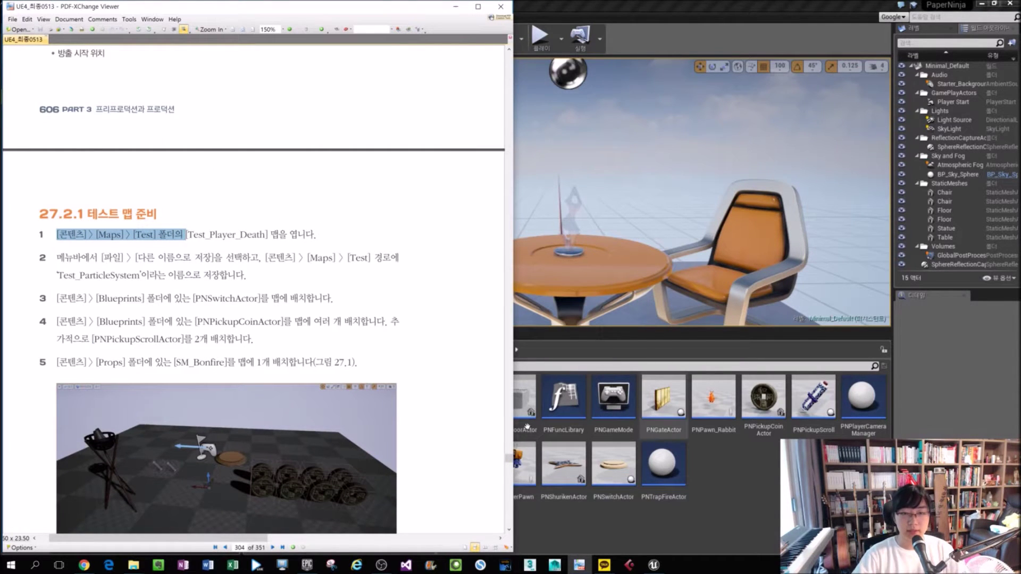
Step: Arrange the Unreal Editor on the right half of the desktop, side by side with the tutorial PDF
{"action": "left_click", "coordinate": [755, 487]}
{"action": "double_click", "coordinate": [707, 3]}
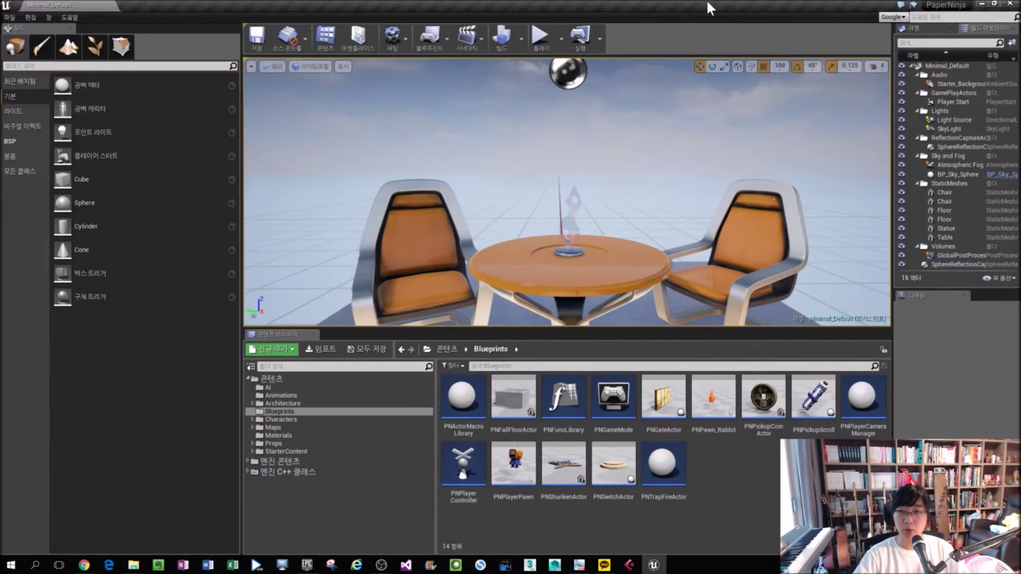
{"action": "left_click_drag", "start_coordinate": [707, 3], "coordinate": [1020, 160]}
{"action": "left_click", "coordinate": [106, 96]}
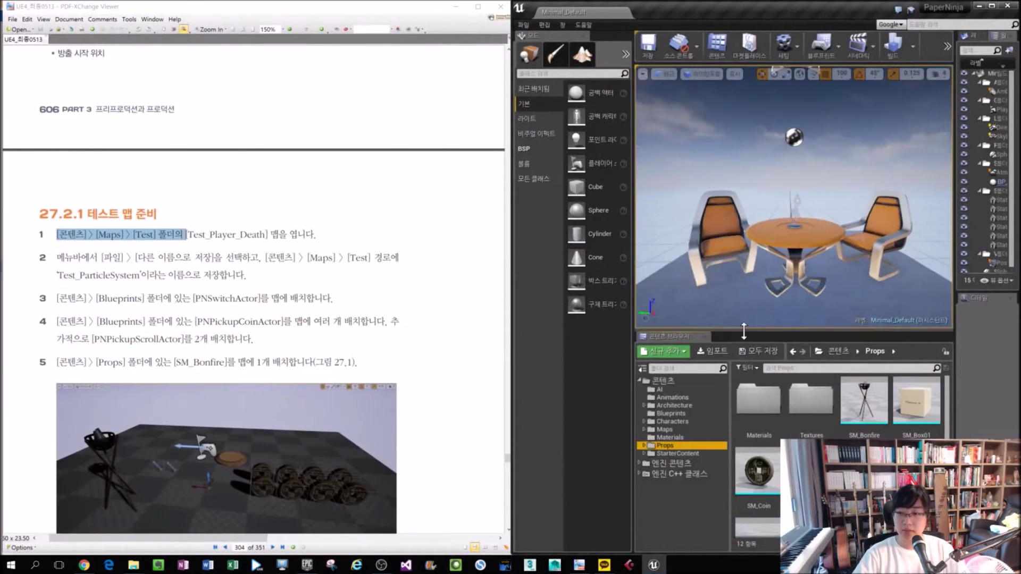
Step: In the Unreal Editor, find the Test_Player_Death map in the Maps/Test folder by searching "deat" and open it
{"action": "left_click", "coordinate": [674, 342]}
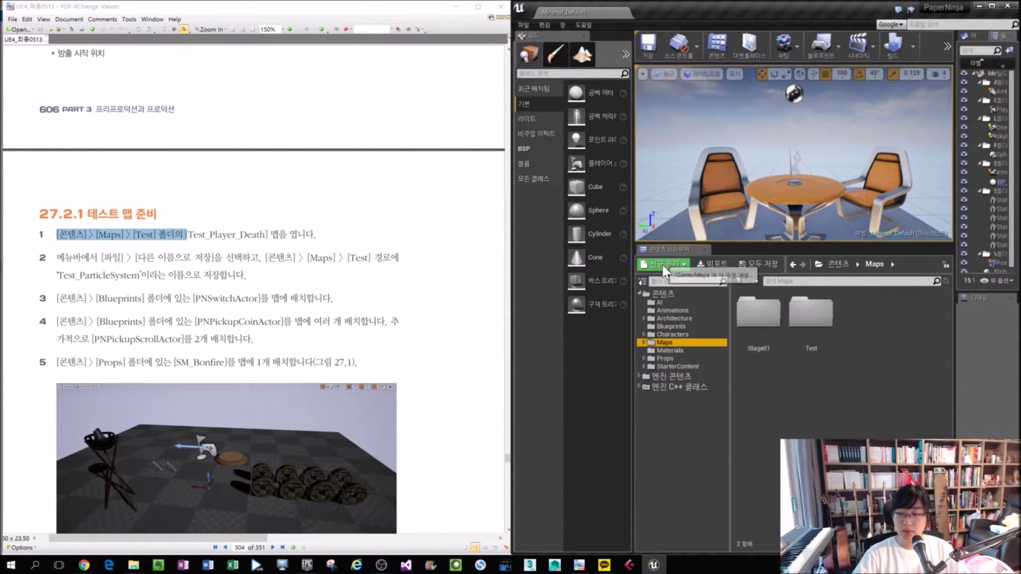
{"action": "double_click", "coordinate": [812, 317]}
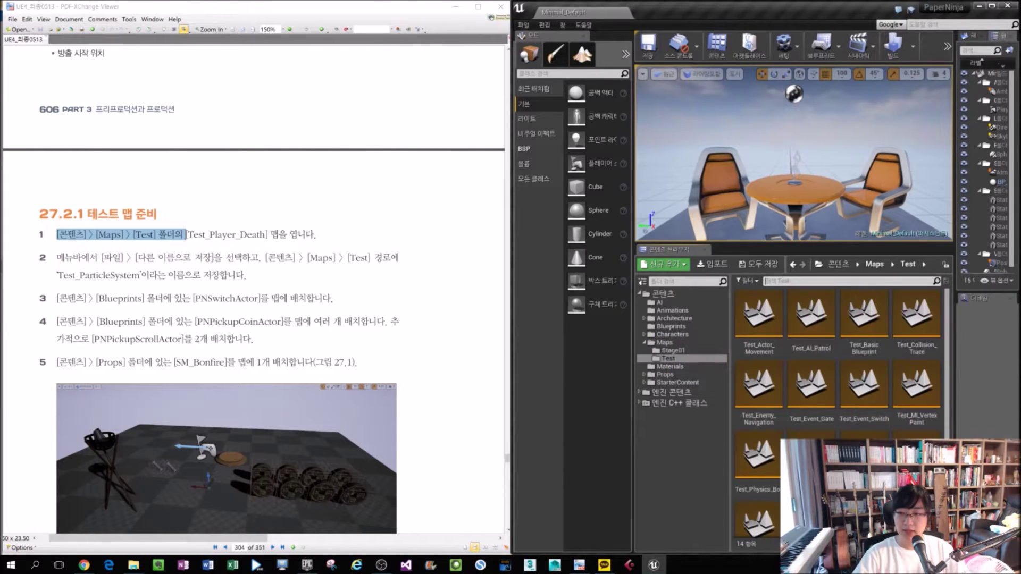
{"action": "left_click", "coordinate": [810, 285]}
{"action": "type", "text": "deat"}
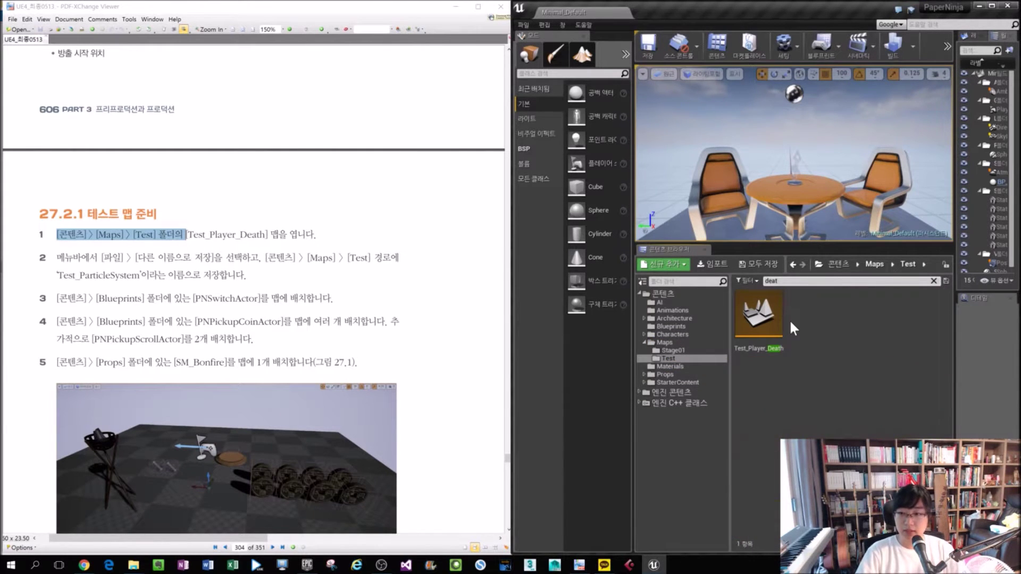
{"action": "double_click", "coordinate": [771, 324]}
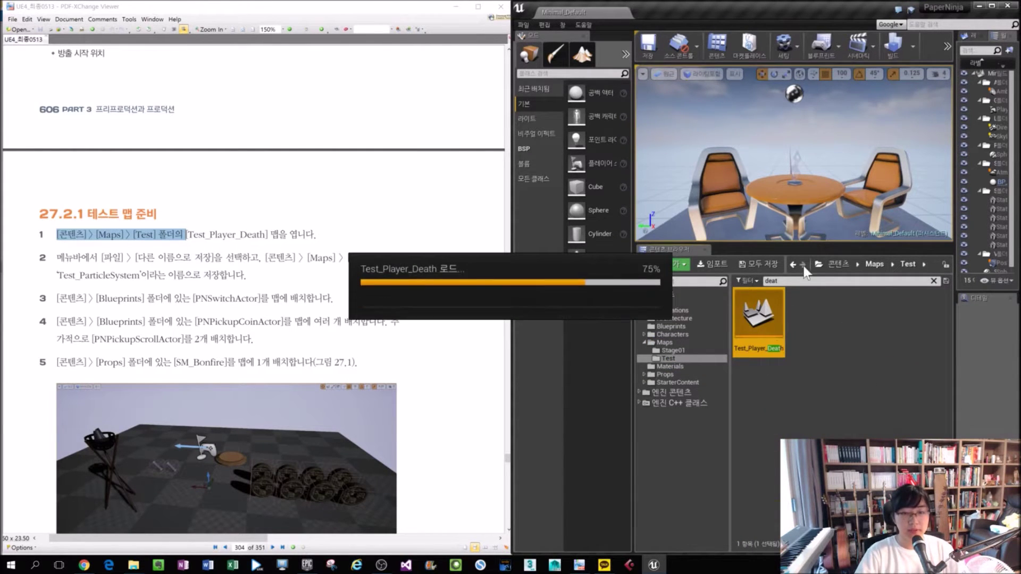
Step: Save the current level under the new name Test_ParticleSystem in the Maps/Test folder
{"action": "left_click", "coordinate": [525, 25]}
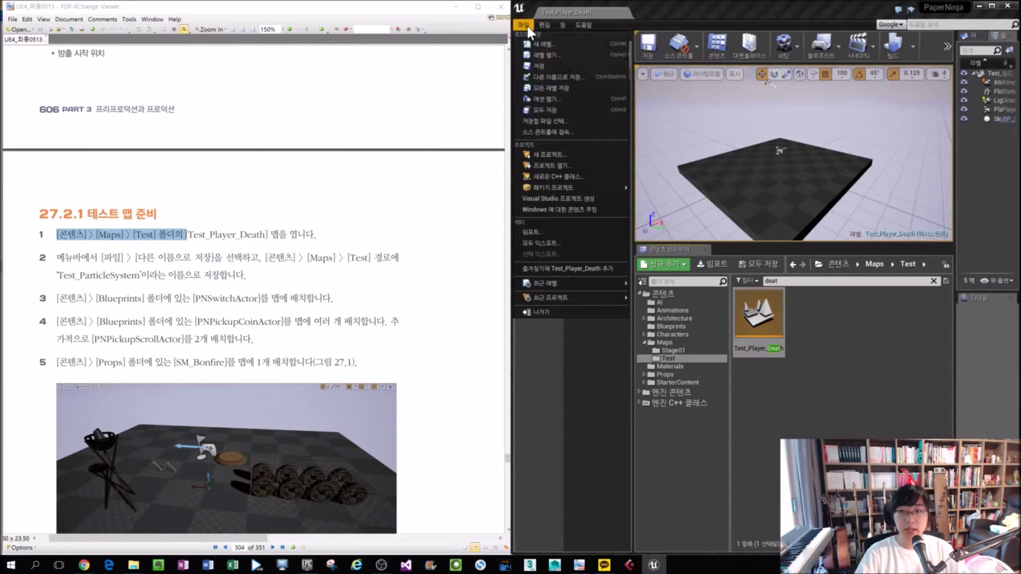
{"action": "left_click", "coordinate": [565, 76]}
{"action": "left_click_drag", "start_coordinate": [556, 118], "coordinate": [734, 123]}
{"action": "type", "text": "Test_ParticleSystem"}
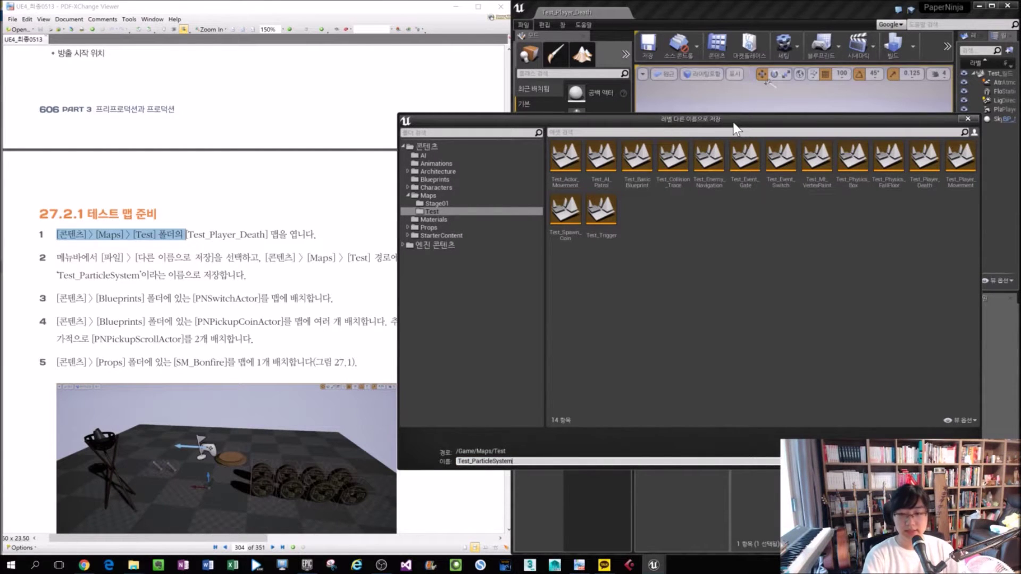
{"action": "key", "text": "Return"}
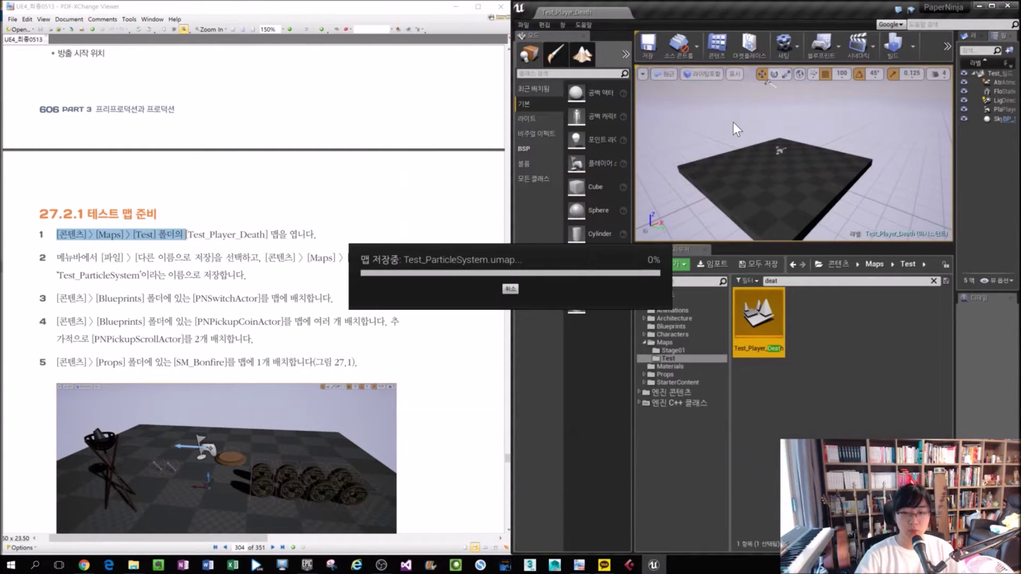
Step: Following step 3 of the PDF, clear the asset search and place a PNSwitchActor from the Blueprints folder on the floor
{"action": "left_click", "coordinate": [361, 242]}
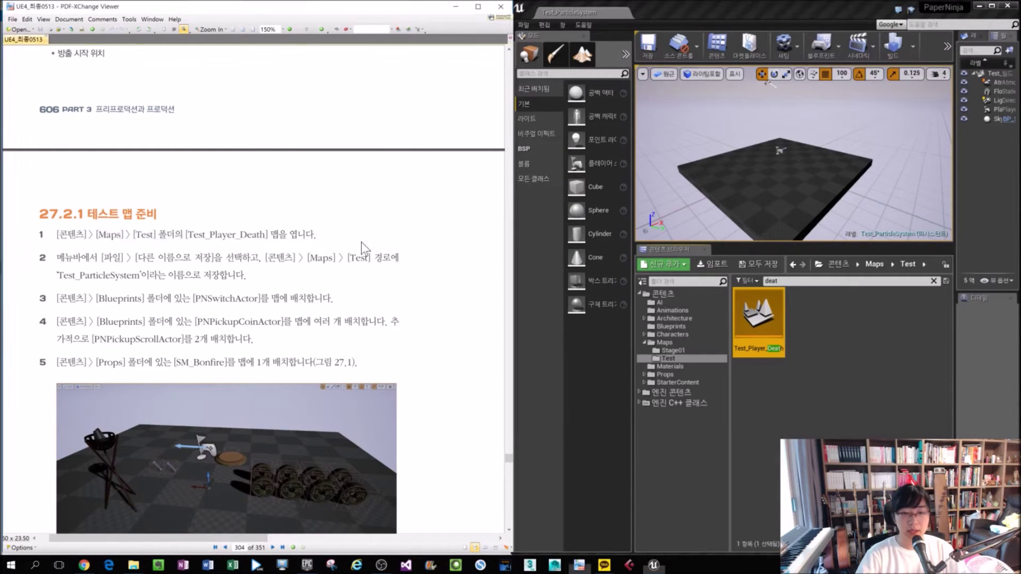
{"action": "left_click_drag", "start_coordinate": [58, 298], "coordinate": [208, 297]}
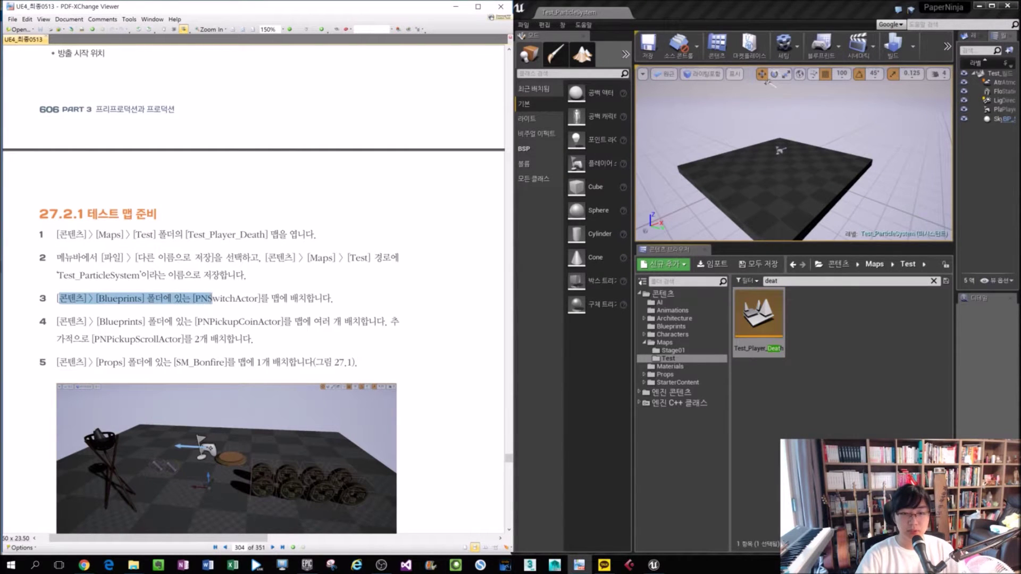
{"action": "left_click_drag", "start_coordinate": [290, 298], "coordinate": [225, 298]}
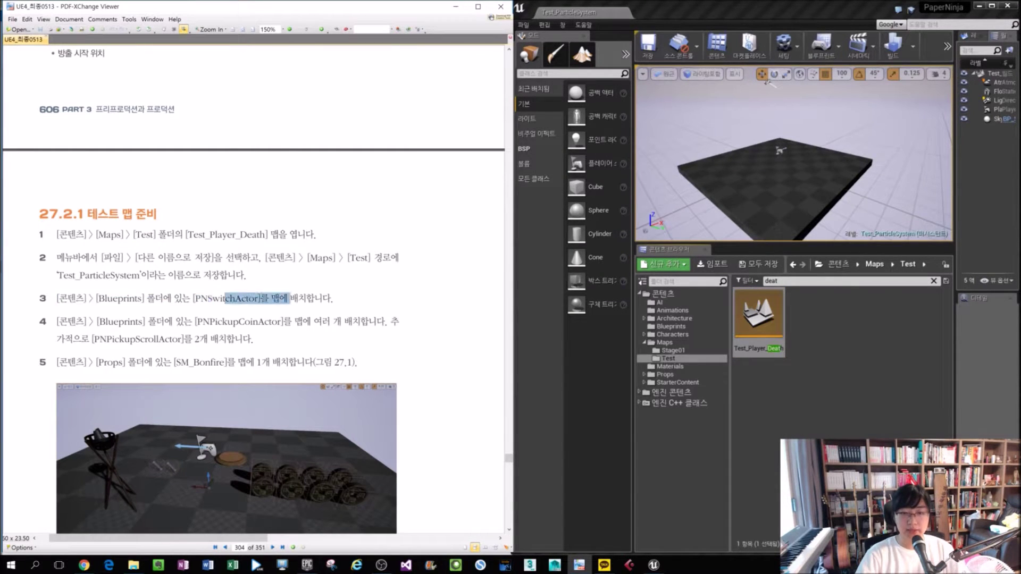
{"action": "left_click", "coordinate": [785, 282]}
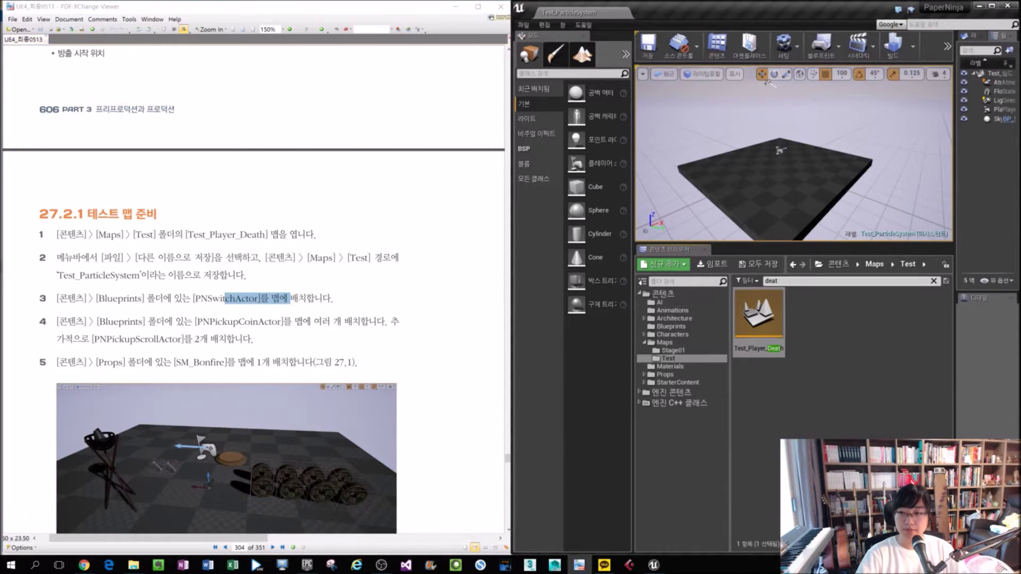
{"action": "left_click", "coordinate": [666, 375]}
{"action": "left_click", "coordinate": [825, 281]}
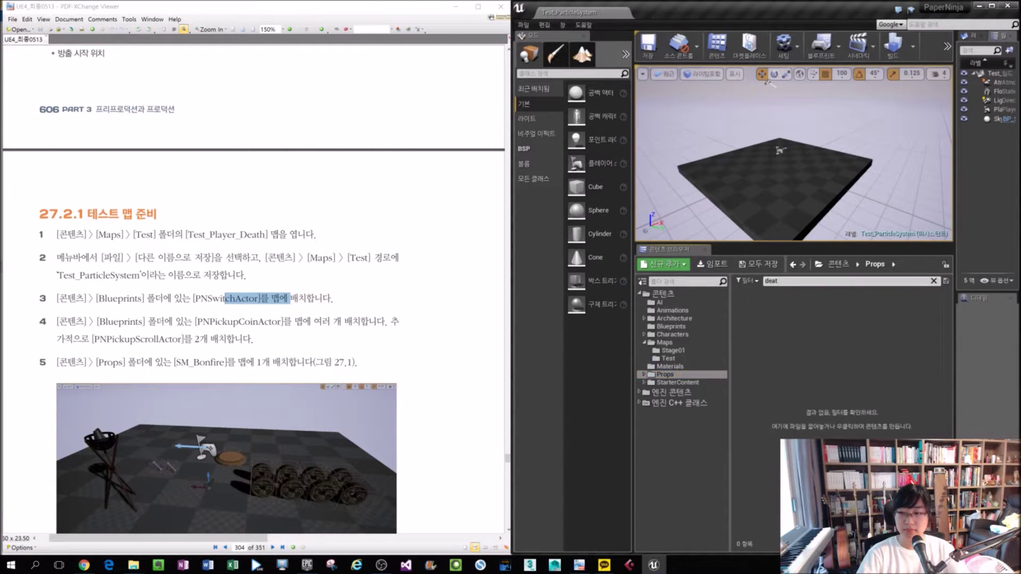
{"action": "key", "text": "BackSpace"}
{"action": "left_click", "coordinate": [671, 326]}
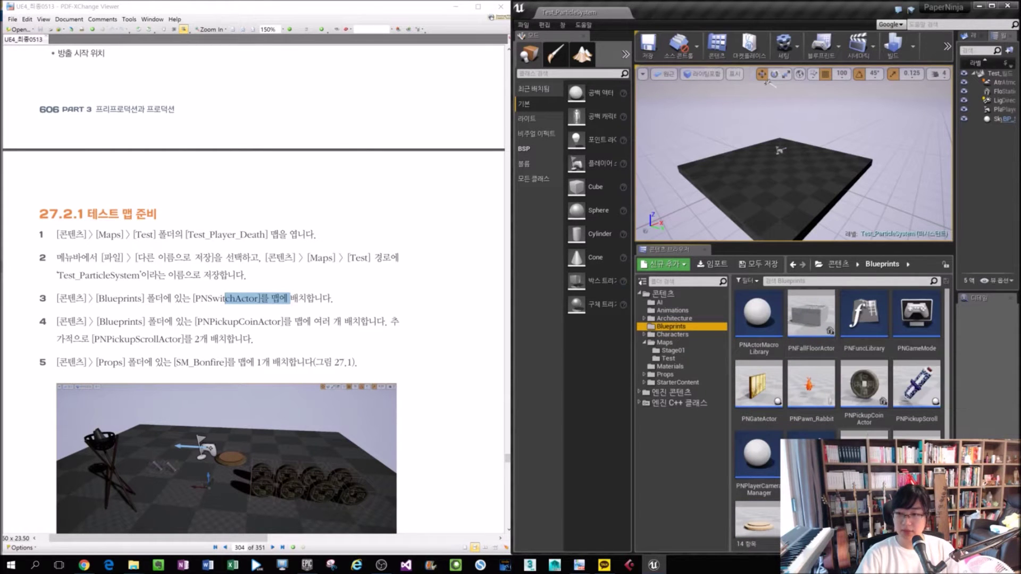
{"action": "scroll", "coordinate": [867, 330], "scroll_direction": "down", "scroll_amount": 1}
{"action": "left_click", "coordinate": [758, 495]}
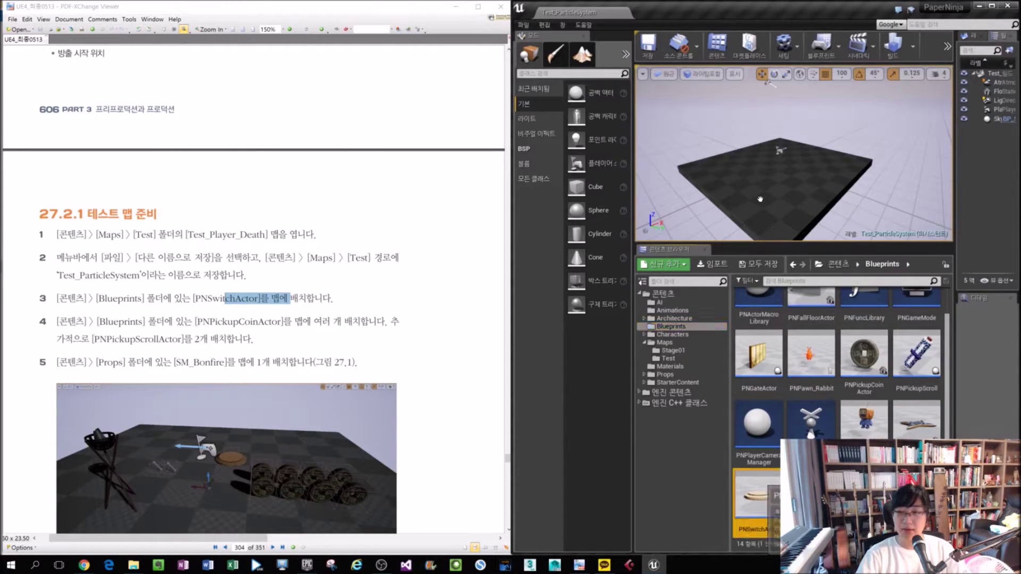
{"action": "left_click_drag", "start_coordinate": [755, 189], "coordinate": [756, 186]}
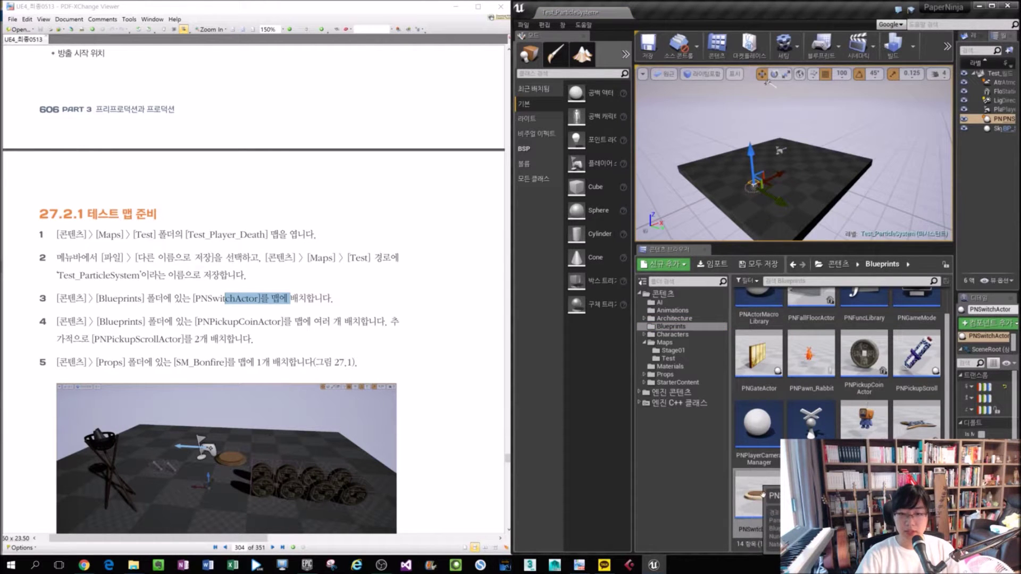
Step: Place a PNPickupCoinActor and a PNPickupScroll on the floor of the test map
{"action": "left_click_drag", "start_coordinate": [864, 355], "coordinate": [792, 188]}
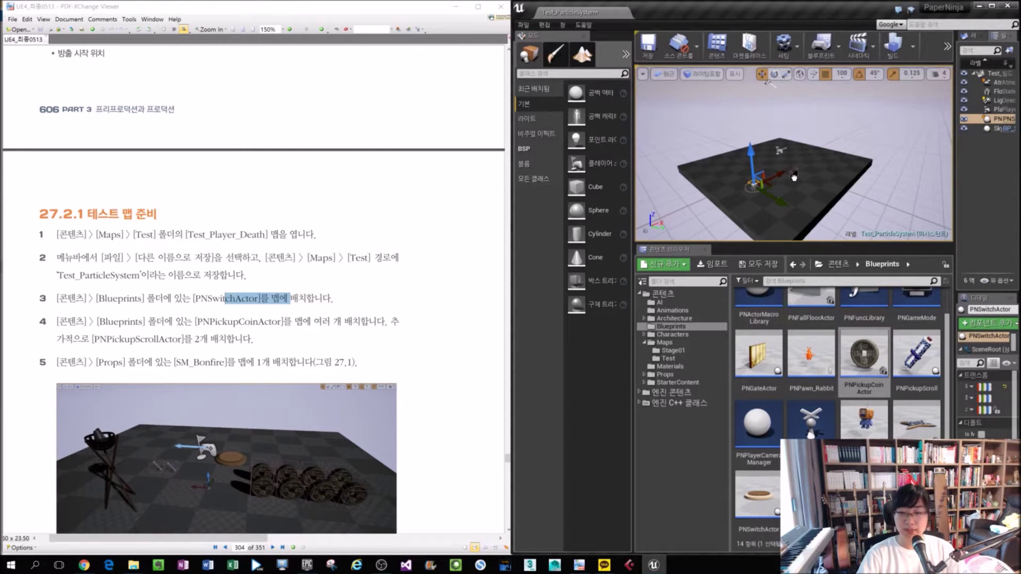
{"action": "left_click_drag", "start_coordinate": [794, 177], "coordinate": [792, 177]}
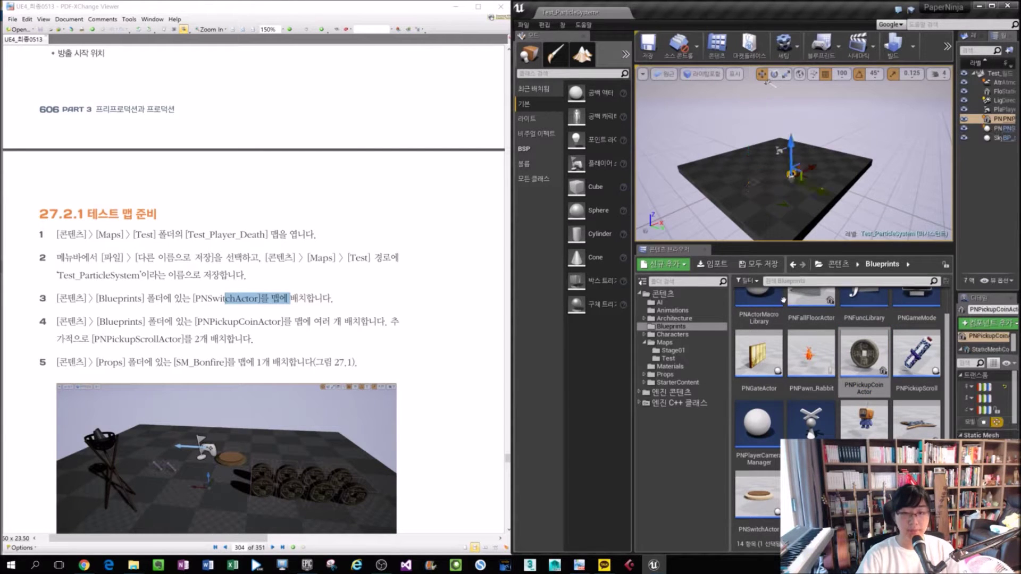
{"action": "left_click_drag", "start_coordinate": [916, 354], "coordinate": [742, 157]}
Step: Place one SM_Bonfire mesh from the Props folder on the floor of the test map
{"action": "left_click", "coordinate": [665, 375]}
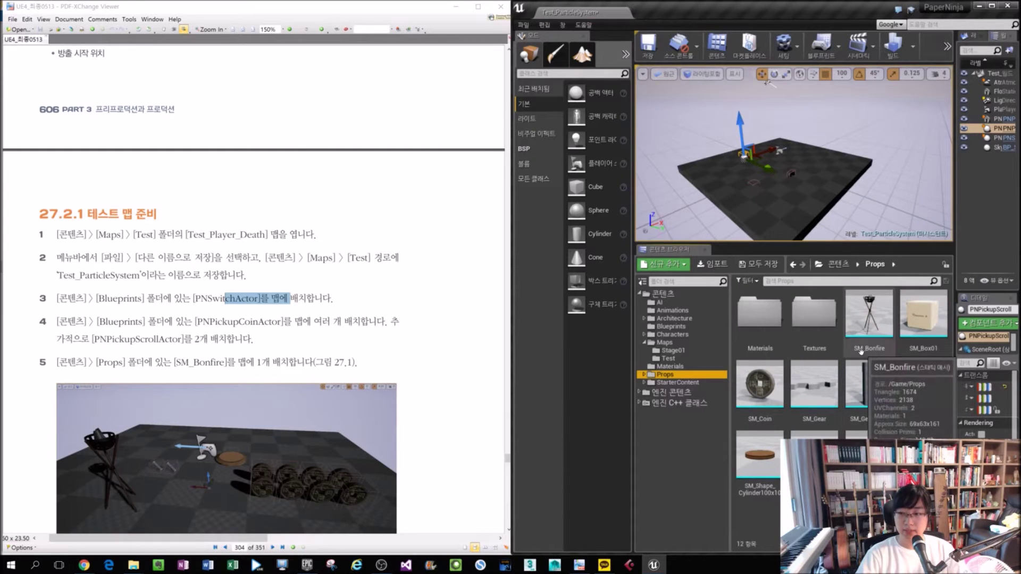
{"action": "left_click_drag", "start_coordinate": [871, 333], "coordinate": [814, 170]}
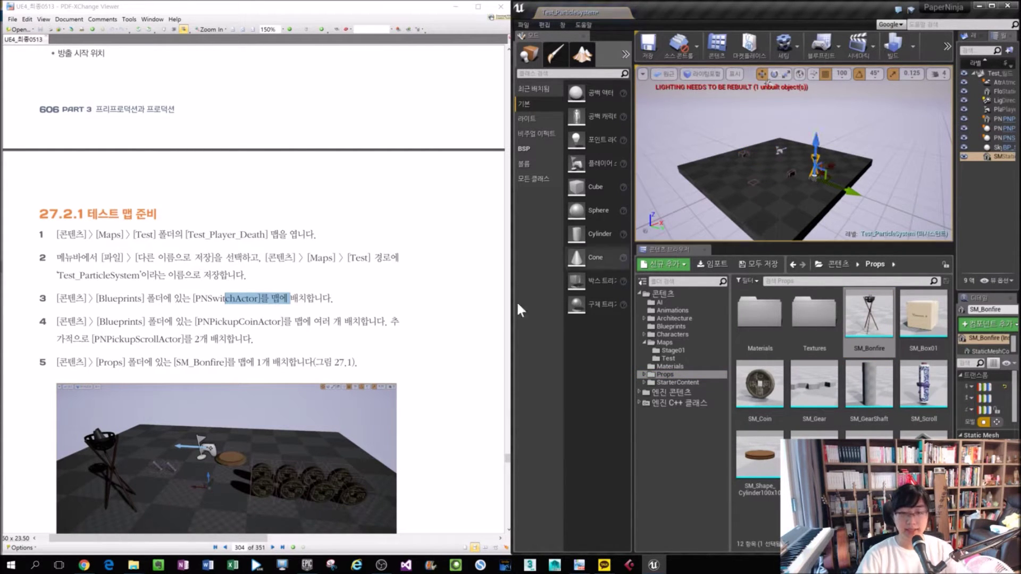
{"action": "scroll", "coordinate": [477, 327], "scroll_direction": "down", "scroll_amount": 2}
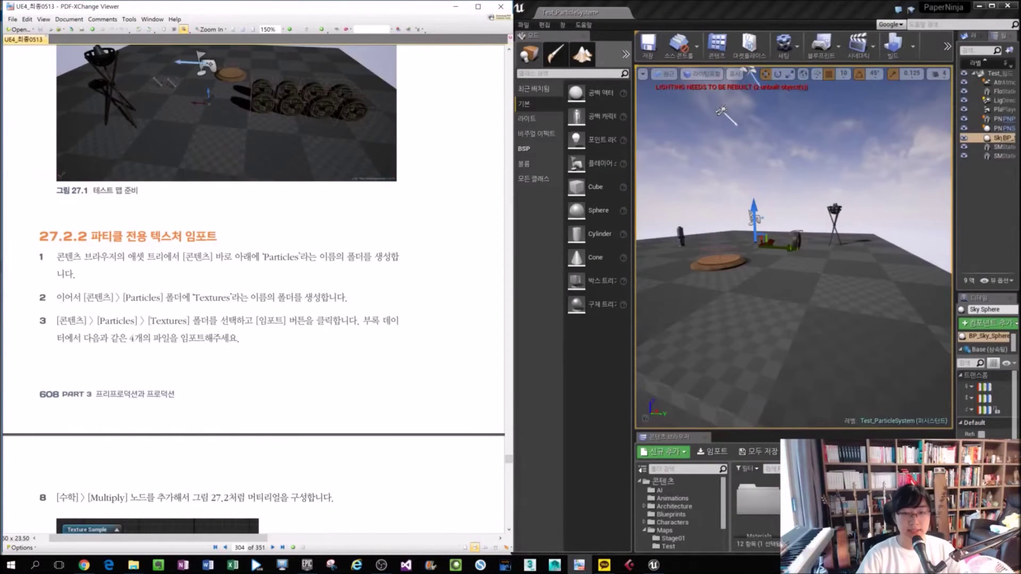
{"action": "mouse_move", "coordinate": [757, 342]}
{"action": "left_mouse_down"}
{"action": "mouse_move", "coordinate": [757, 303]}
{"action": "mouse_move", "coordinate": [757, 324]}
{"action": "left_mouse_up"}
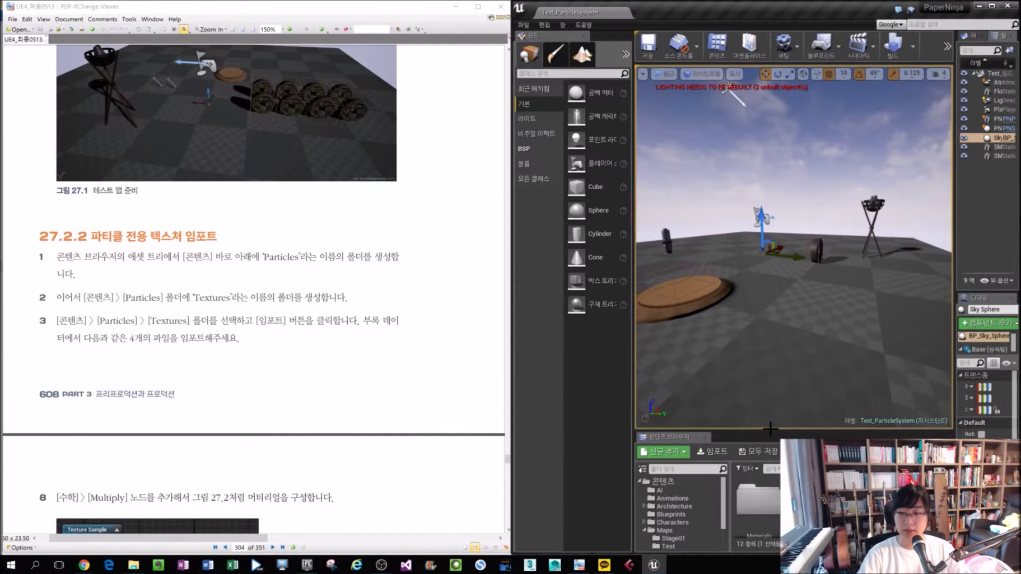
Step: Enlarge the asset browsing area and create a folder called Particles directly under the root content folder
{"action": "left_click_drag", "start_coordinate": [771, 432], "coordinate": [773, 171]}
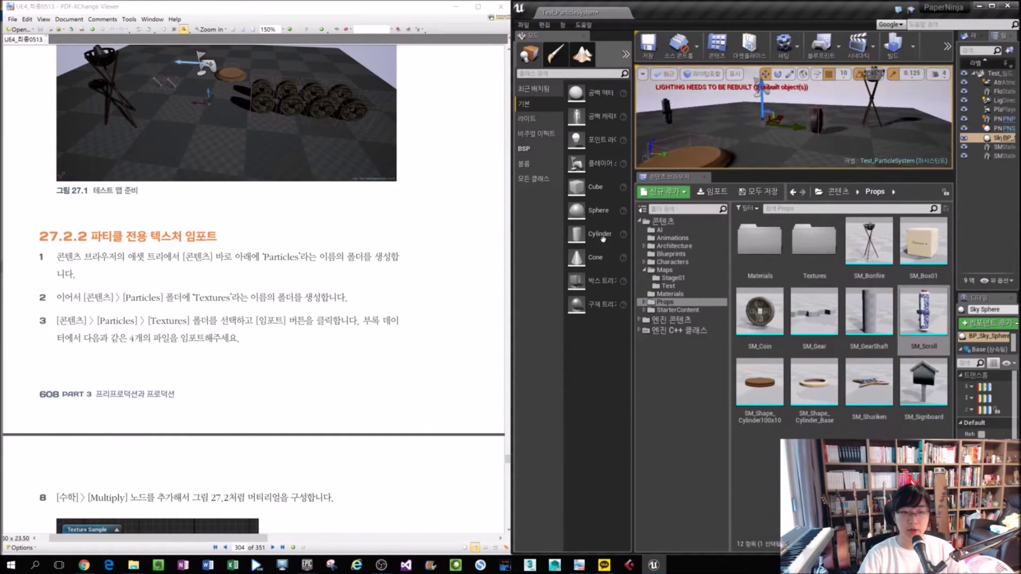
{"action": "right_click", "coordinate": [678, 219]}
{"action": "left_click", "coordinate": [715, 226]}
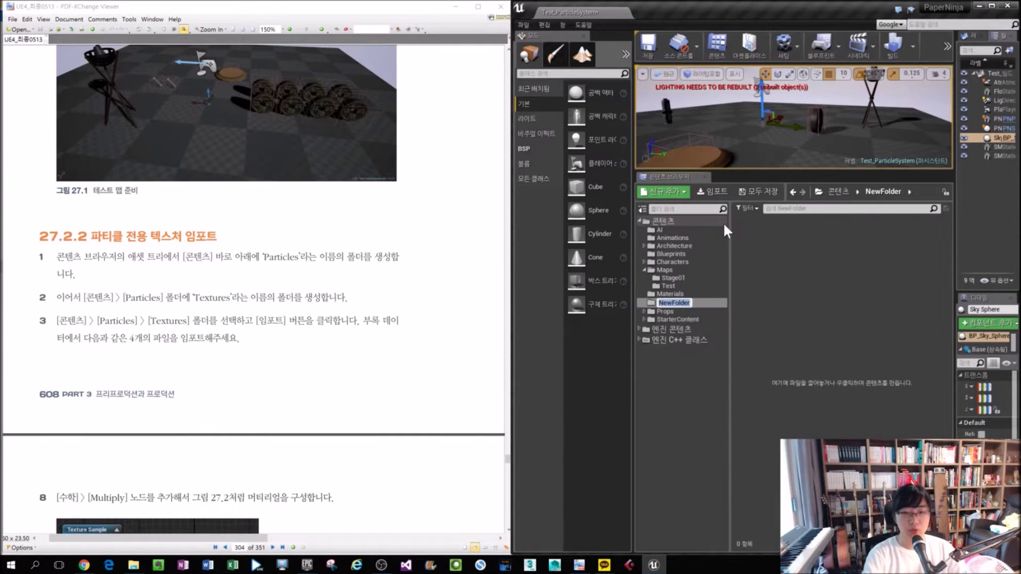
{"action": "type", "text": "Particles"}
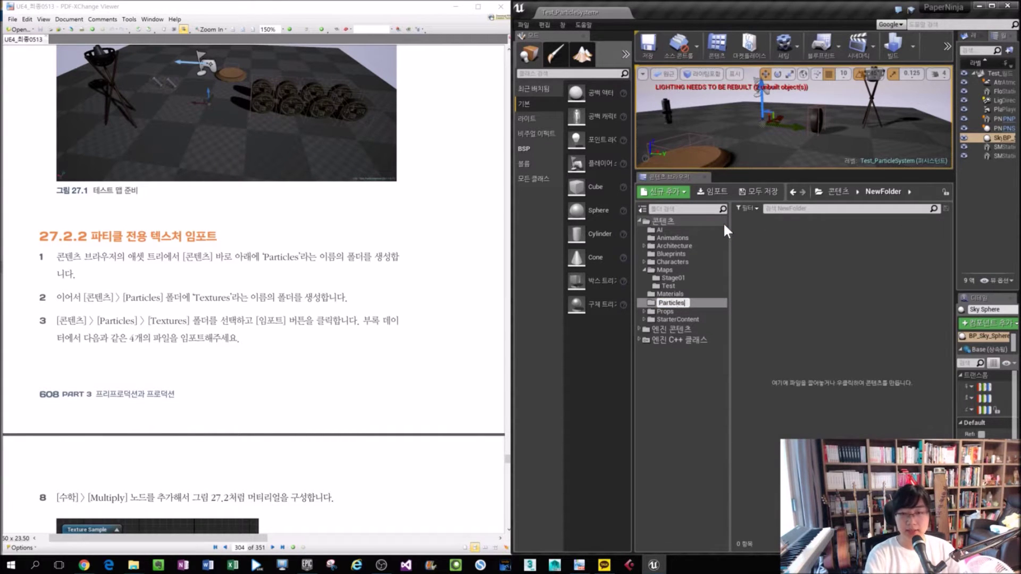
{"action": "key", "text": "Return"}
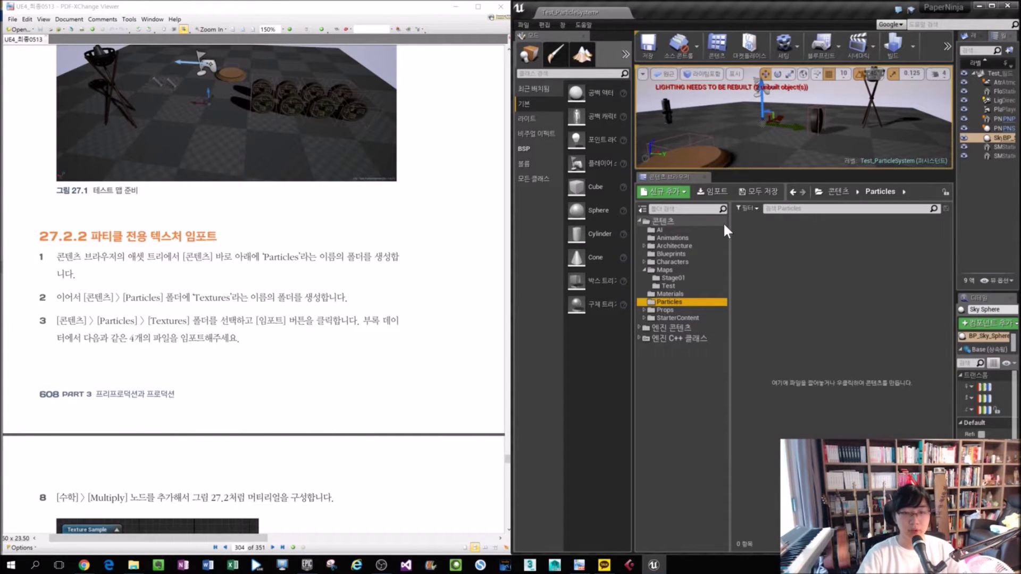
Step: Create a folder called Textures inside the Particles folder
{"action": "right_click", "coordinate": [771, 251]}
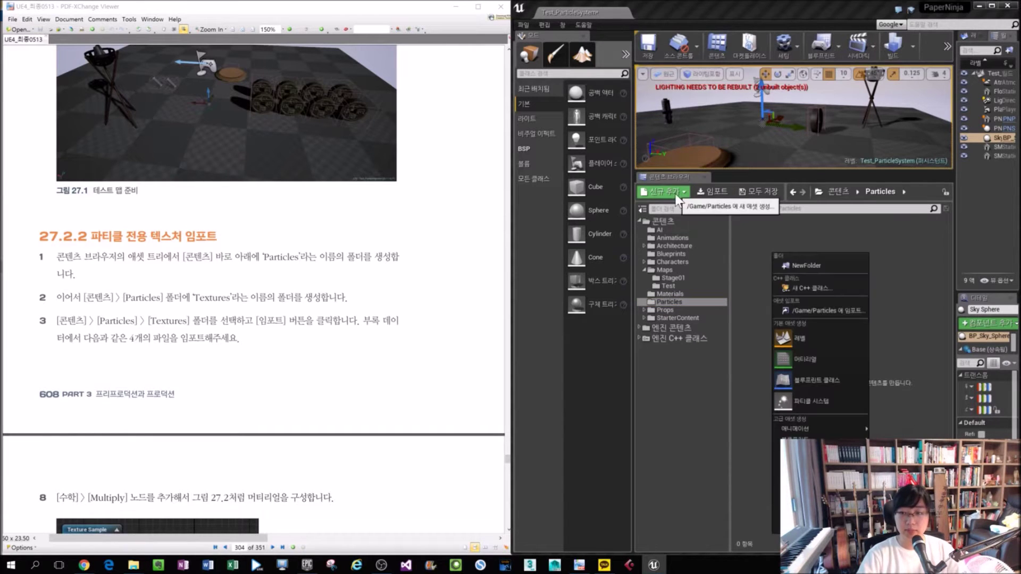
{"action": "left_click", "coordinate": [799, 263]}
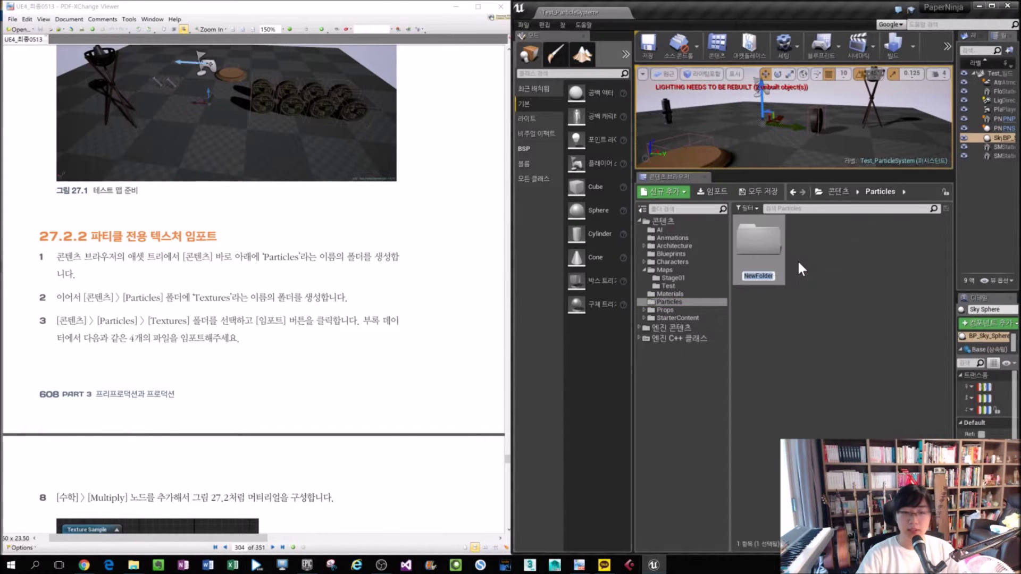
{"action": "type", "text": "Textures"}
{"action": "left_click", "coordinate": [797, 260]}
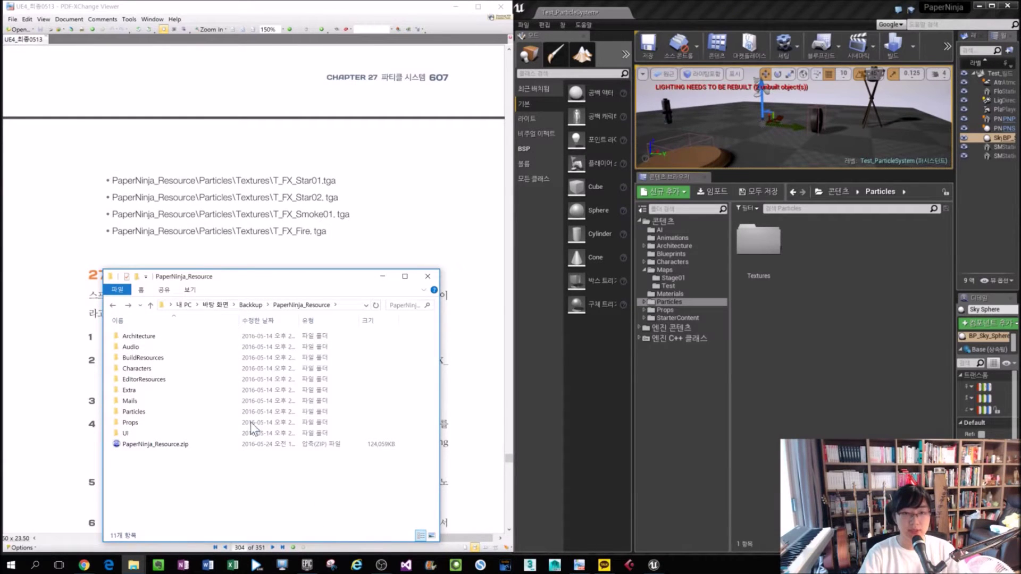
Step: Import T_FX_Star01.tga, T_FX_Star02.tga, T_FX_Smoke01.tga and T_FX_Fire.tga from PaperNinja_Resource's Particles\Textures folder into the project's Particles/Textures folder
{"action": "double_click", "coordinate": [188, 413]}
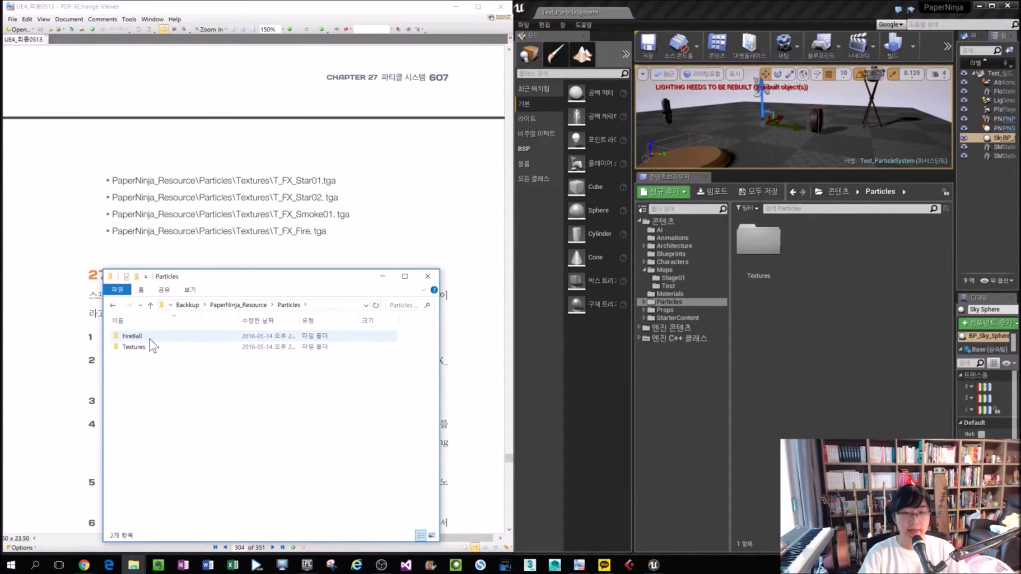
{"action": "double_click", "coordinate": [144, 347]}
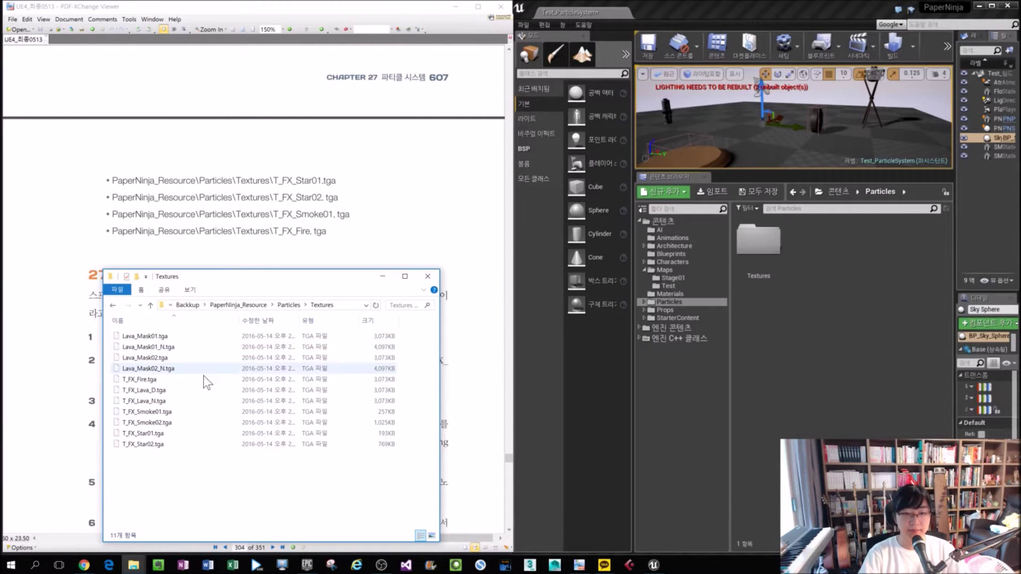
{"action": "left_click", "coordinate": [198, 432]}
{"action": "left_click", "coordinate": [205, 445], "text": "shift"}
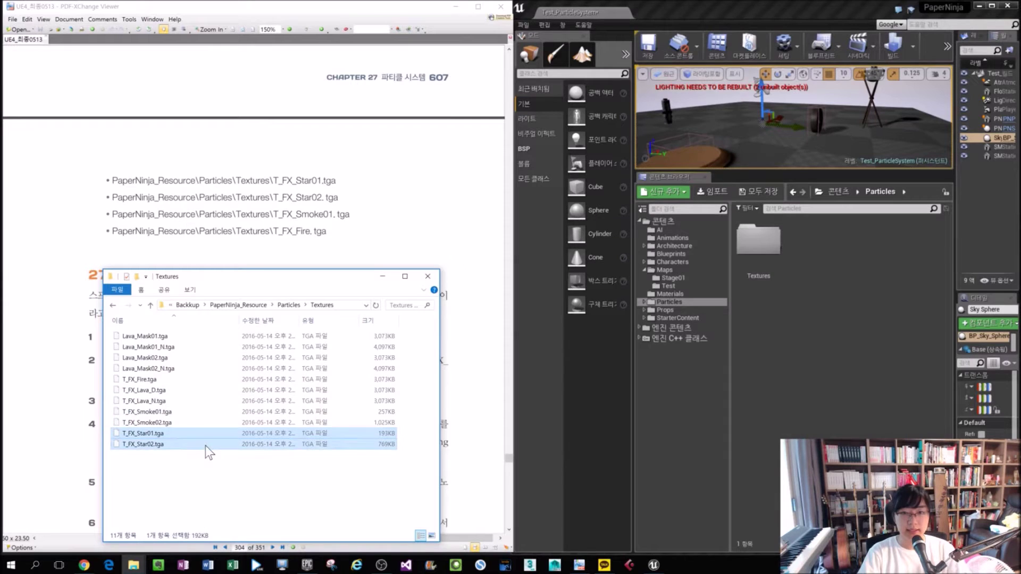
{"action": "left_click", "coordinate": [180, 410], "text": "ctrl"}
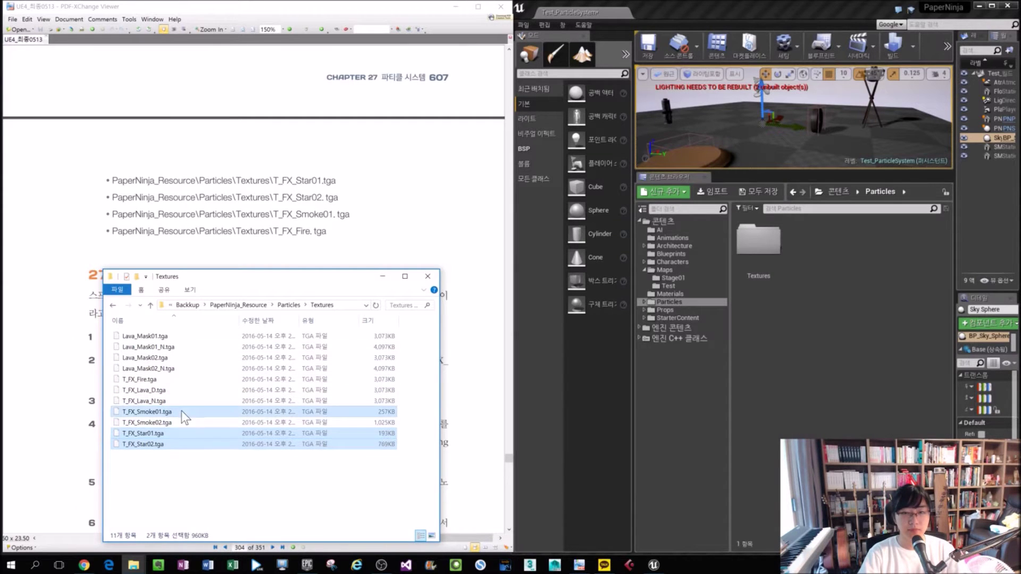
{"action": "left_click", "coordinate": [176, 381], "text": "ctrl"}
{"action": "left_click_drag", "start_coordinate": [552, 382], "coordinate": [773, 230]}
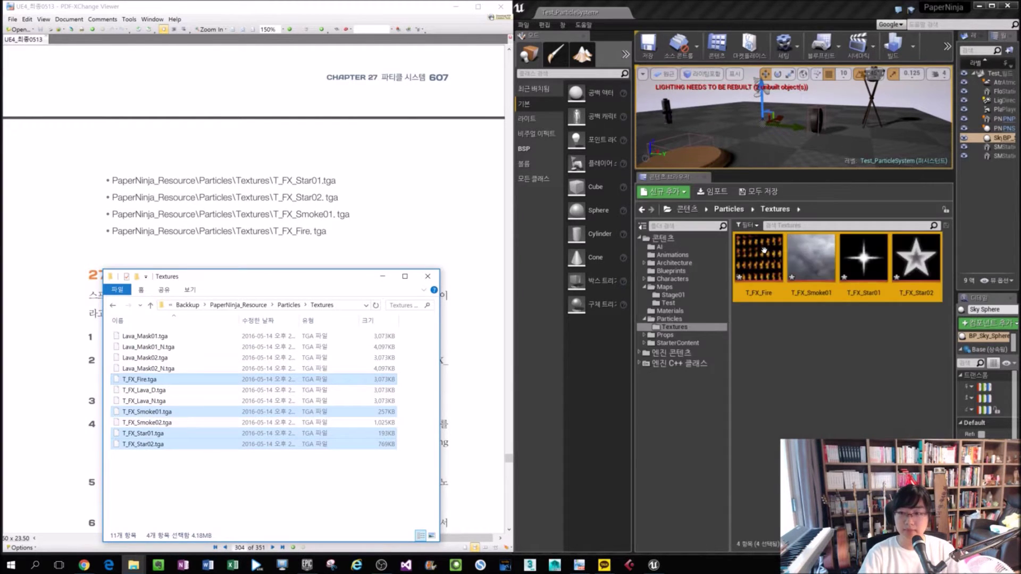
{"action": "left_click", "coordinate": [785, 398]}
{"action": "left_click", "coordinate": [673, 322]}
{"action": "left_click", "coordinate": [675, 312]}
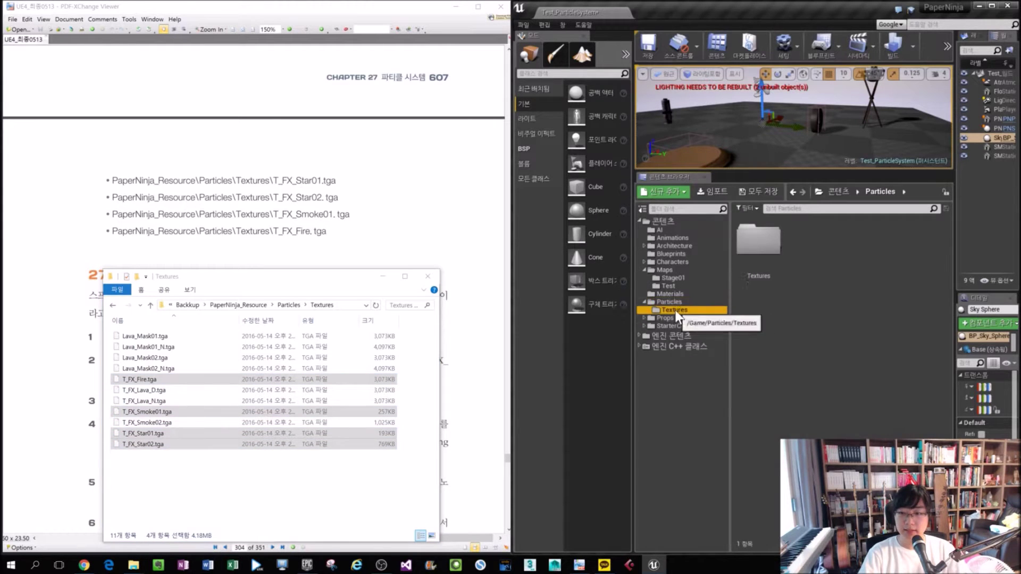
{"action": "left_click", "coordinate": [822, 271]}
{"action": "left_click", "coordinate": [869, 324]}
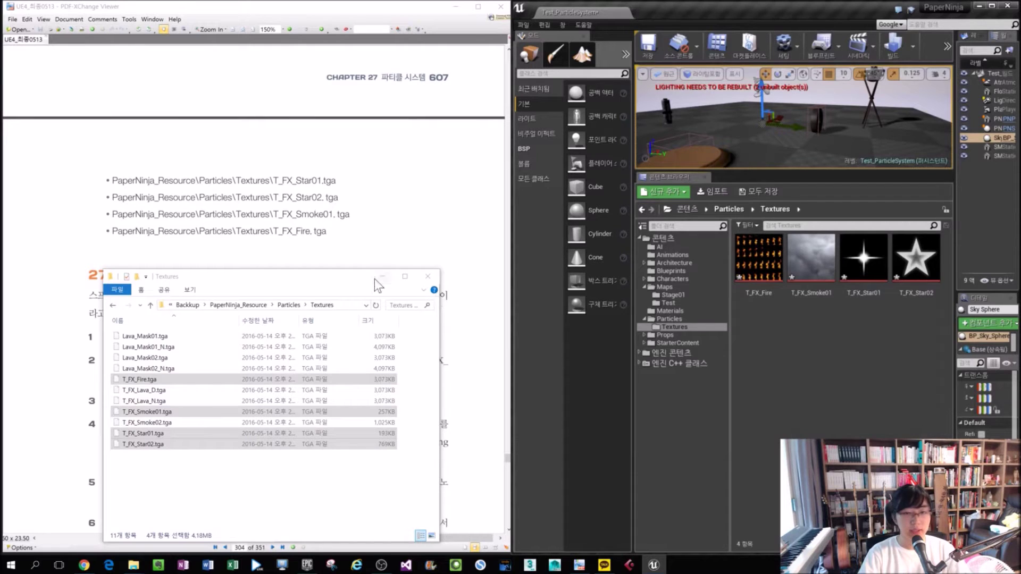
Step: Following section 27.2.3 of the PDF, create a folder called Materials inside the Particles folder
{"action": "left_click", "coordinate": [275, 246]}
{"action": "scroll", "coordinate": [275, 246], "scroll_direction": "down", "scroll_amount": 3}
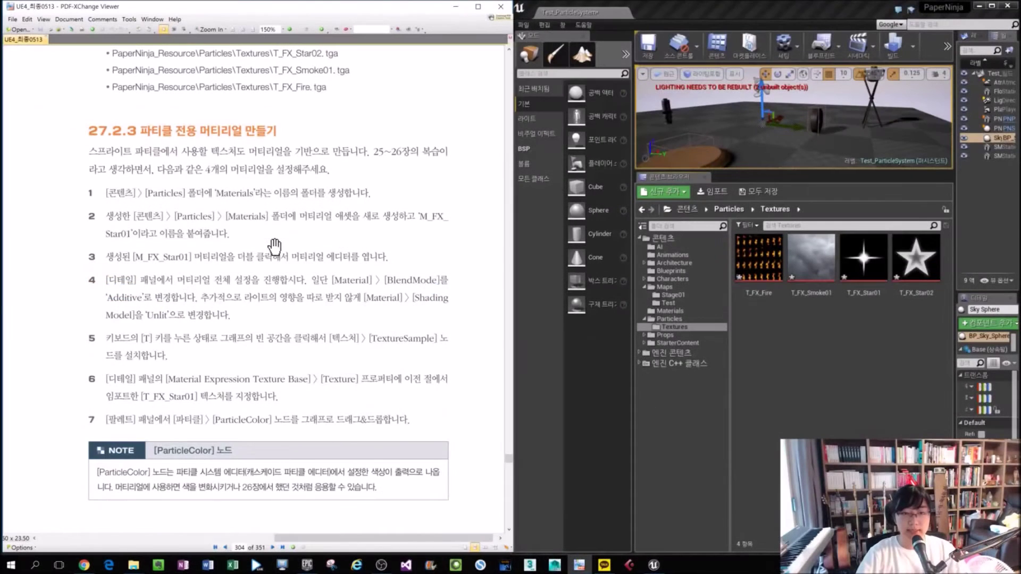
{"action": "left_click", "coordinate": [744, 330]}
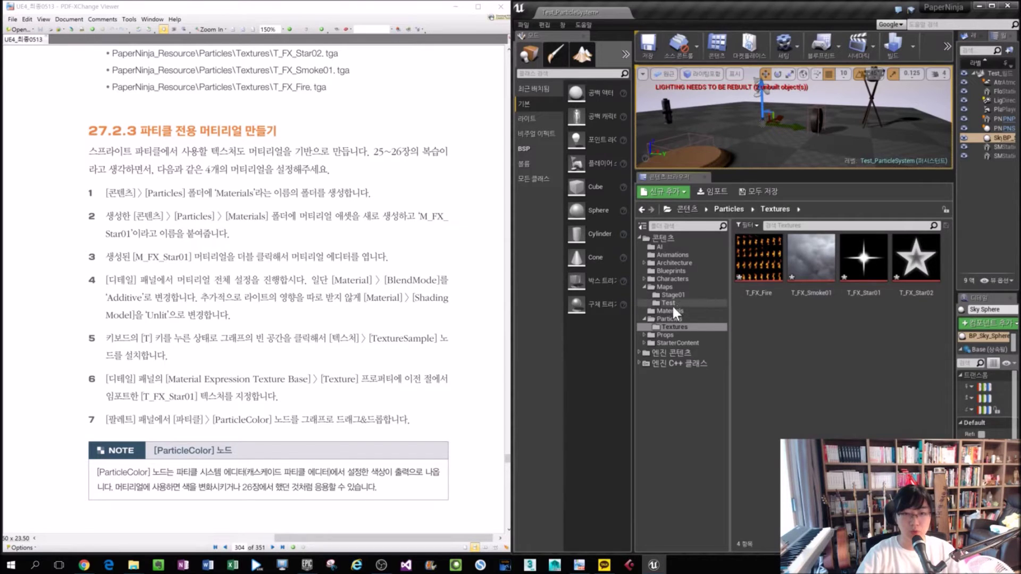
{"action": "left_click", "coordinate": [664, 319]}
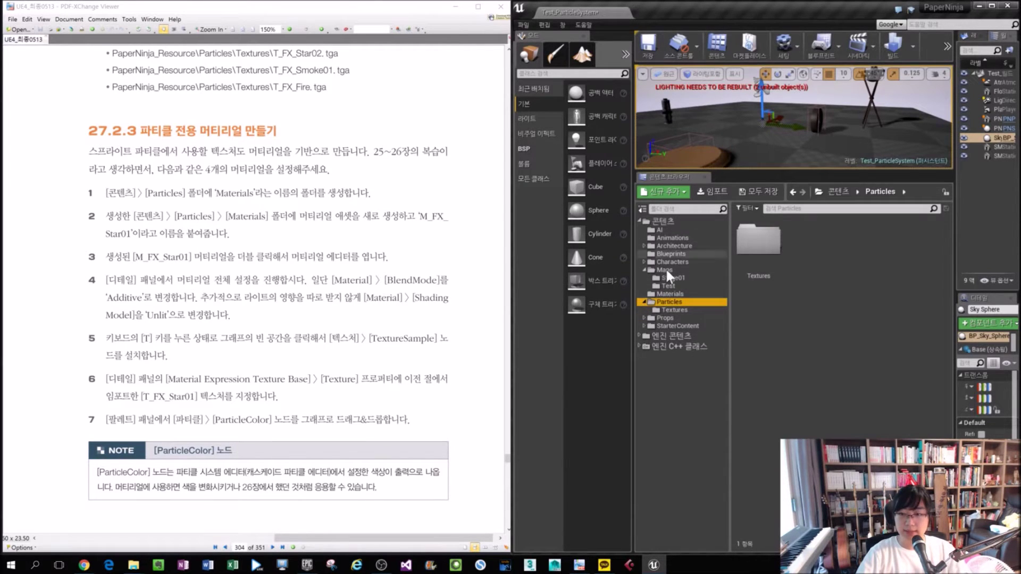
{"action": "right_click", "coordinate": [787, 273]}
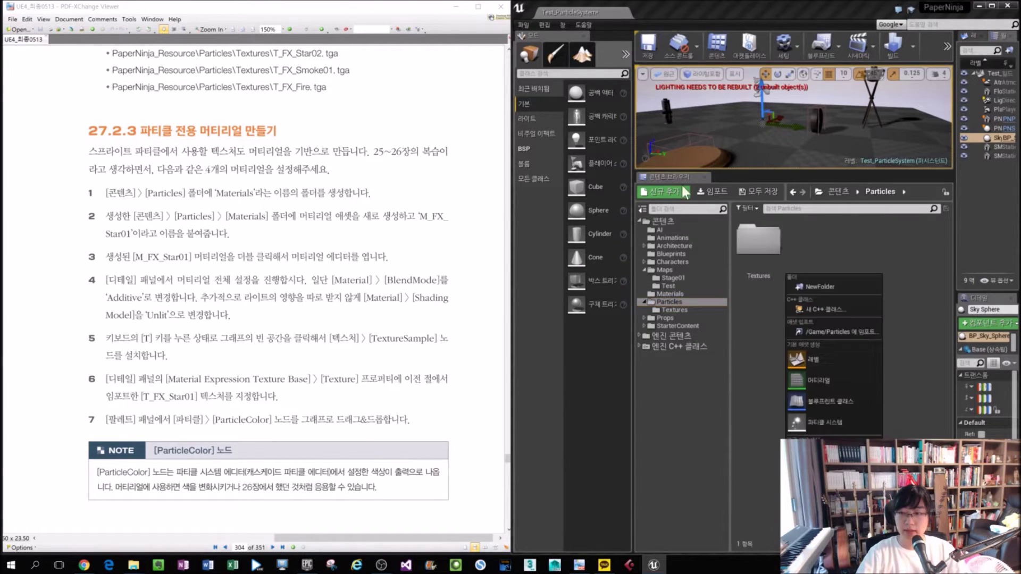
{"action": "left_click", "coordinate": [806, 286]}
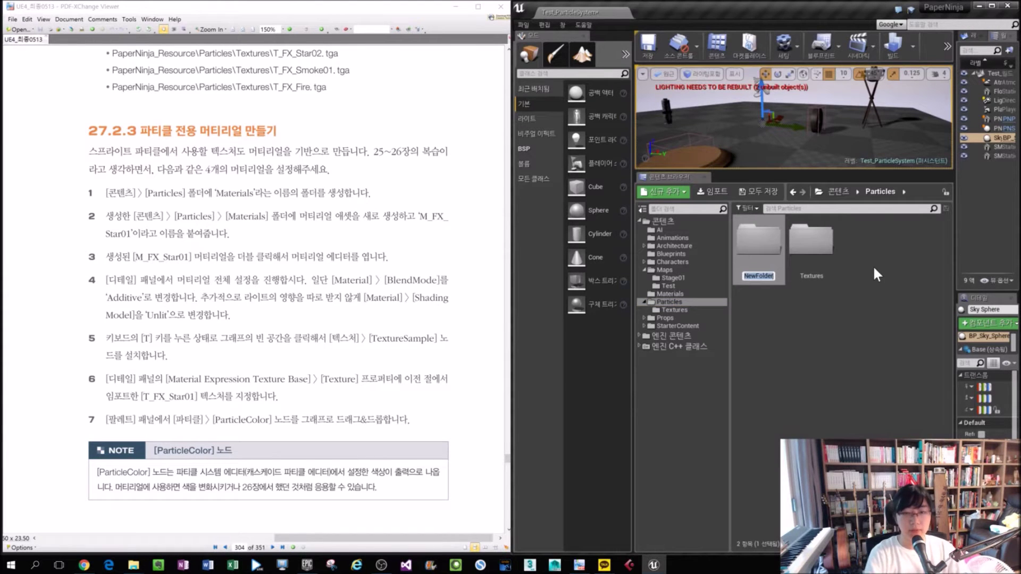
{"action": "type", "text": "Mate"}
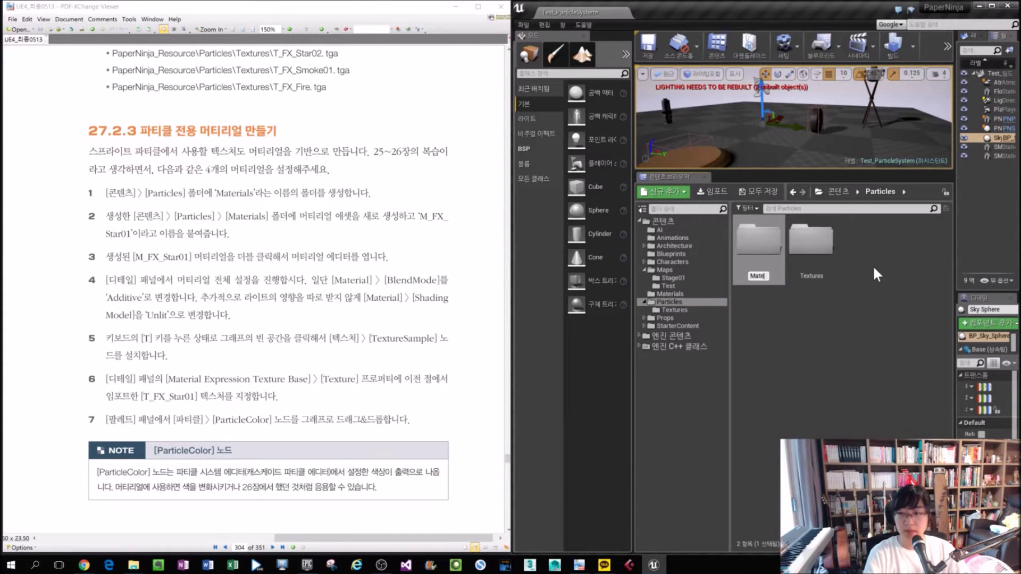
{"action": "type", "text": "rials"}
{"action": "key", "text": "Return"}
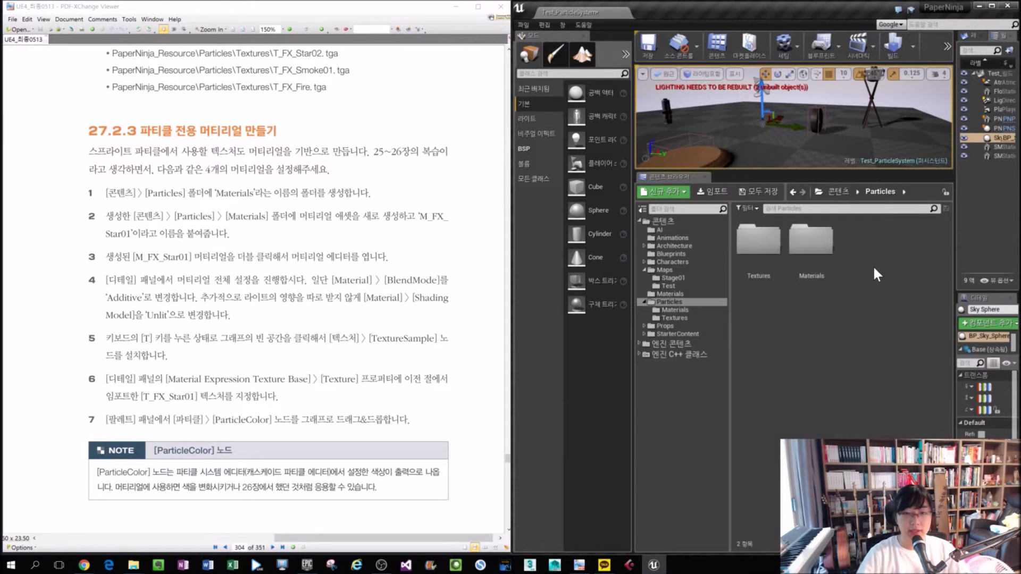
Step: Create a new material named M_FX_Star01 in the Particles/Materials folder
{"action": "double_click", "coordinate": [759, 241]}
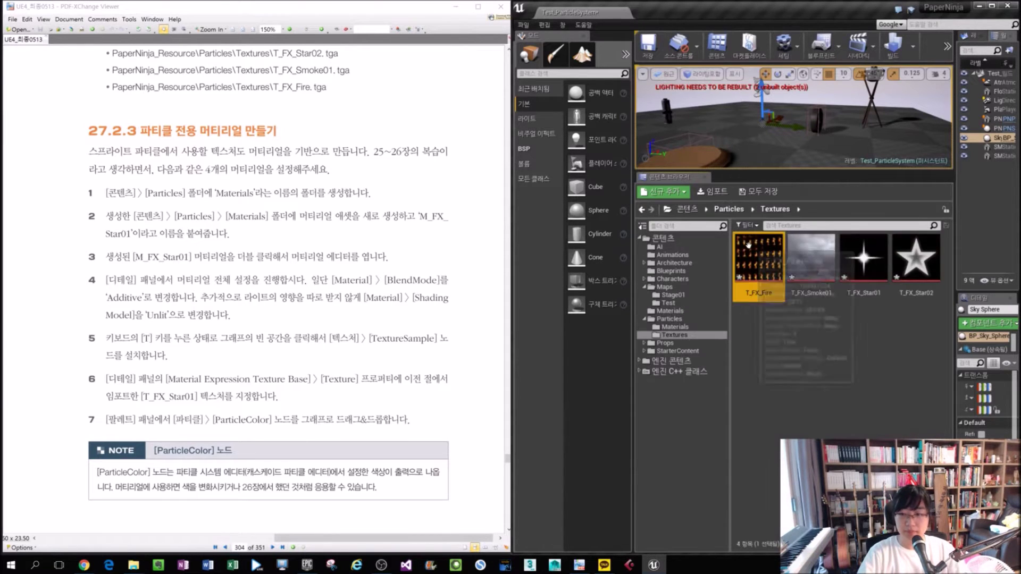
{"action": "left_click", "coordinate": [684, 327]}
{"action": "left_click", "coordinate": [763, 275]}
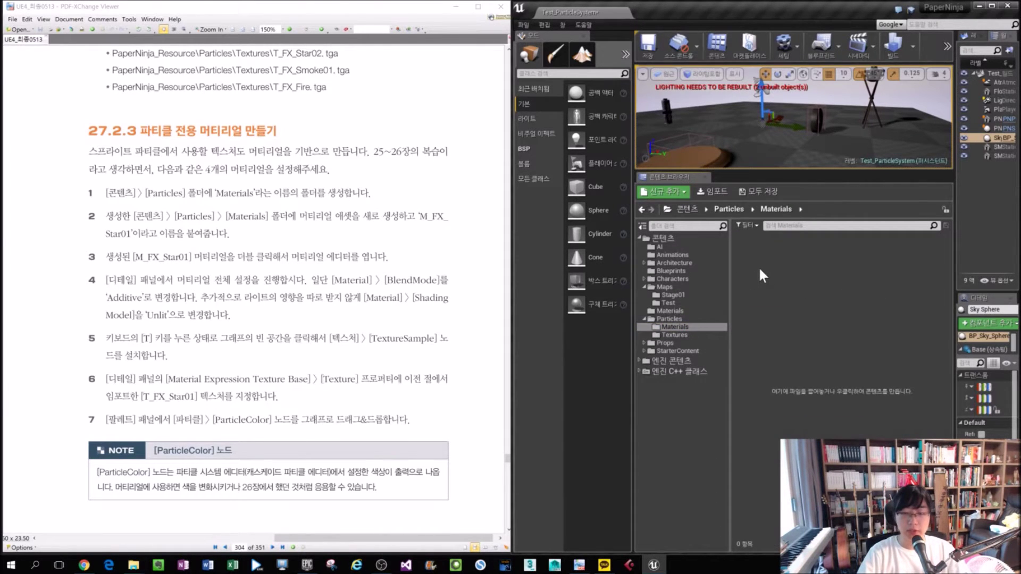
{"action": "left_click", "coordinate": [659, 193]}
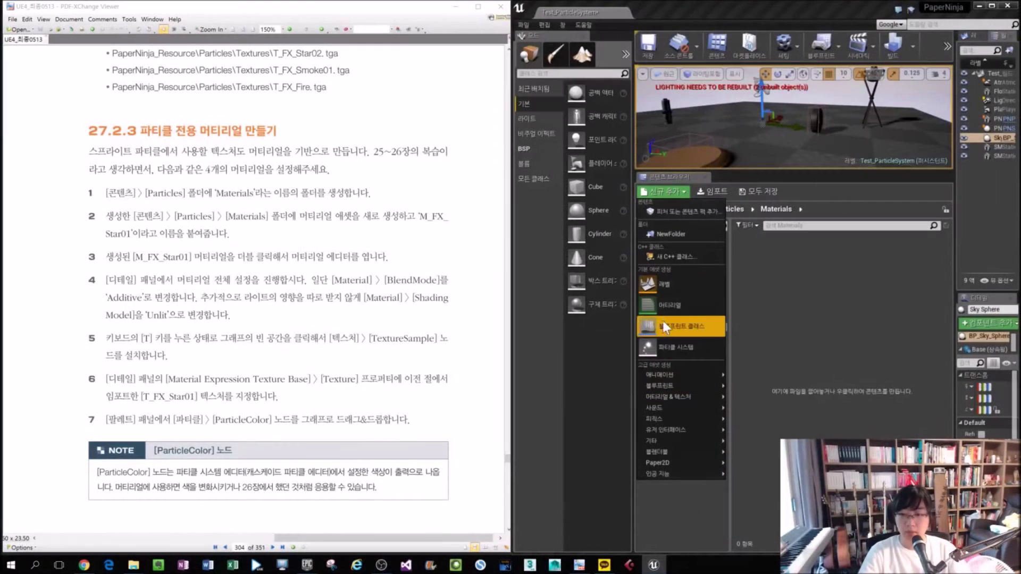
{"action": "left_click", "coordinate": [665, 308]}
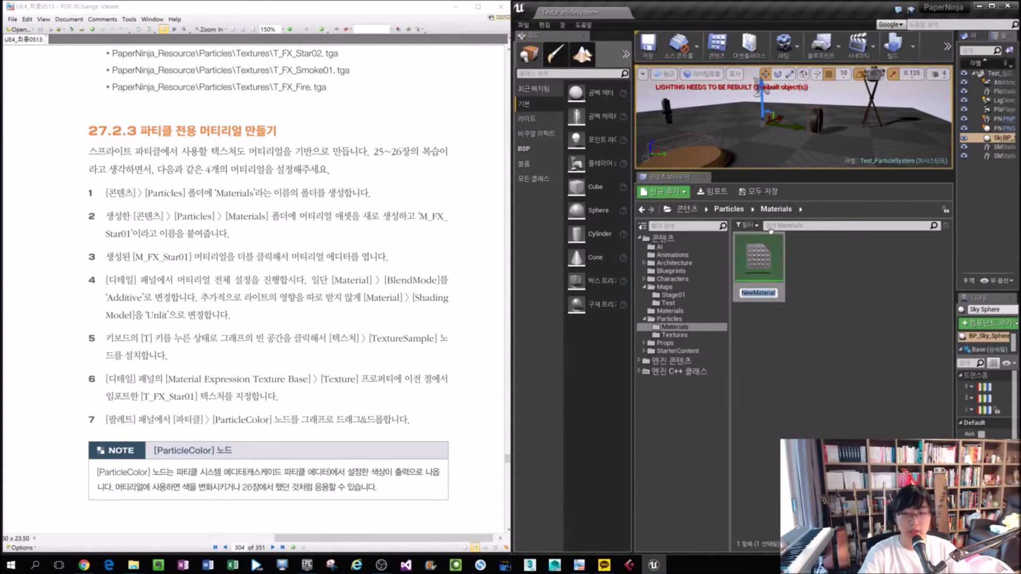
{"action": "type", "text": "M"}
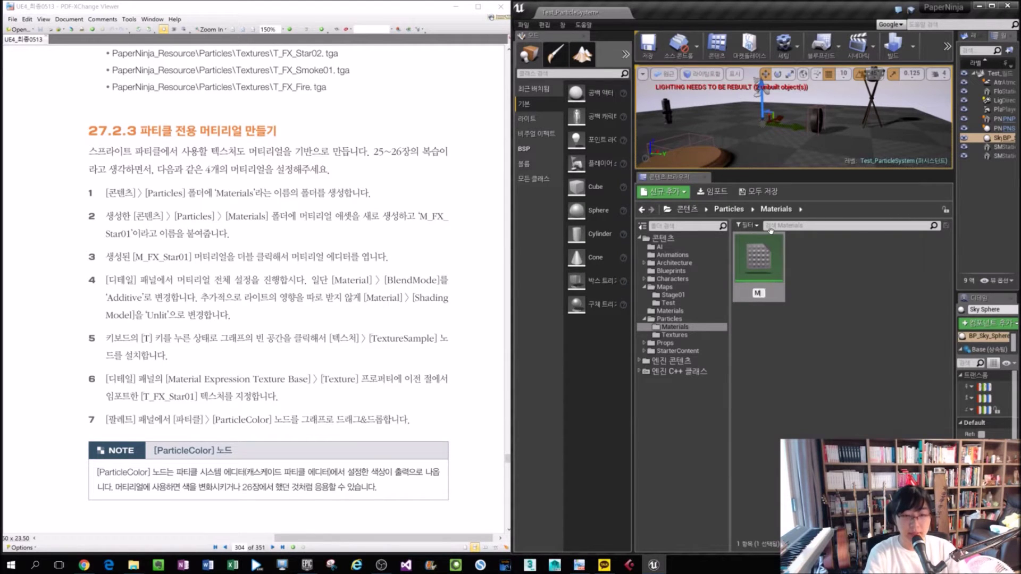
{"action": "type", "text": "_FX_Star"}
{"action": "key", "text": "BackSpace"}
{"action": "type", "text": "01"}
{"action": "key", "text": "Return"}
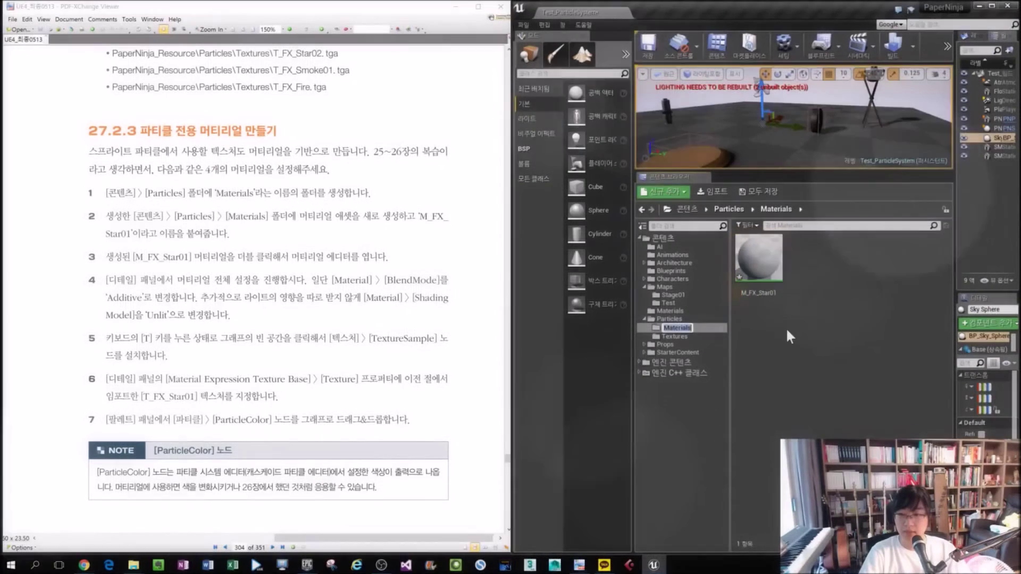
Step: Open the M_FX_Star01 material for editing and arrange its editor window beside the PDF
{"action": "double_click", "coordinate": [784, 325]}
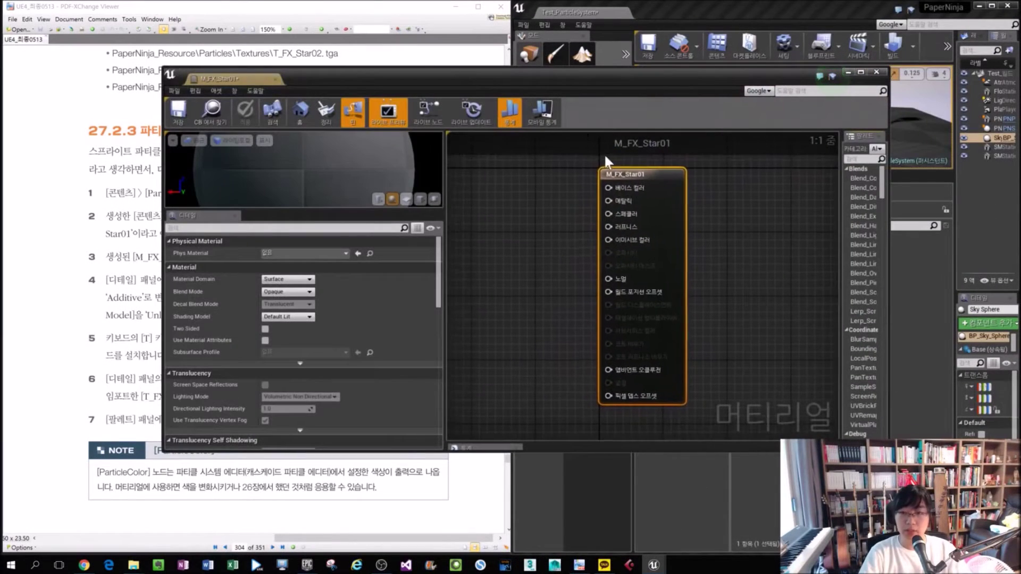
{"action": "left_click_drag", "start_coordinate": [456, 75], "coordinate": [1019, 75]}
{"action": "left_click", "coordinate": [403, 102]}
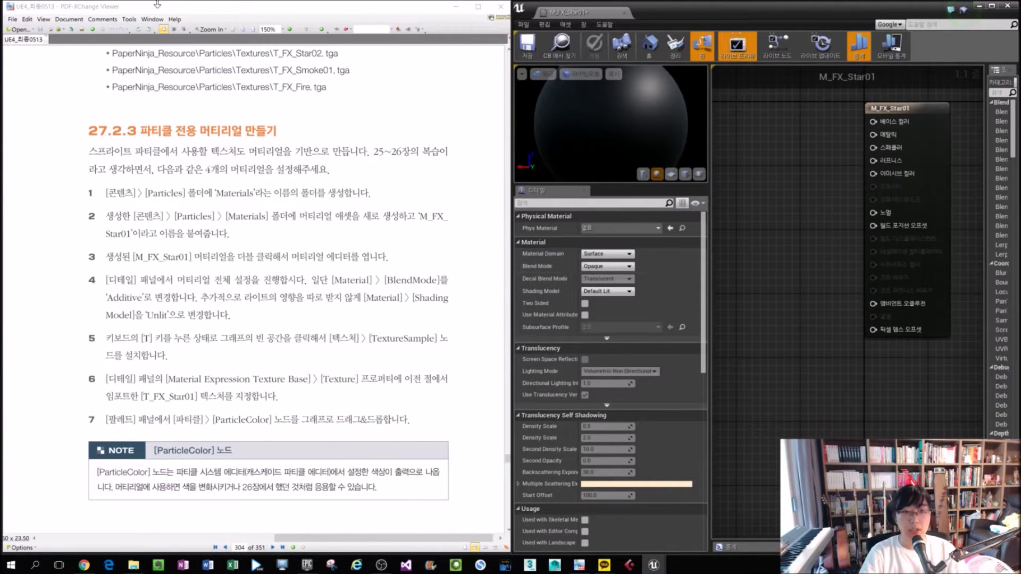
Step: Following step 4 of the PDF, set the material's Blend Mode to Additive and its Shading Model to Unlit
{"action": "left_click_drag", "start_coordinate": [329, 279], "coordinate": [451, 280]}
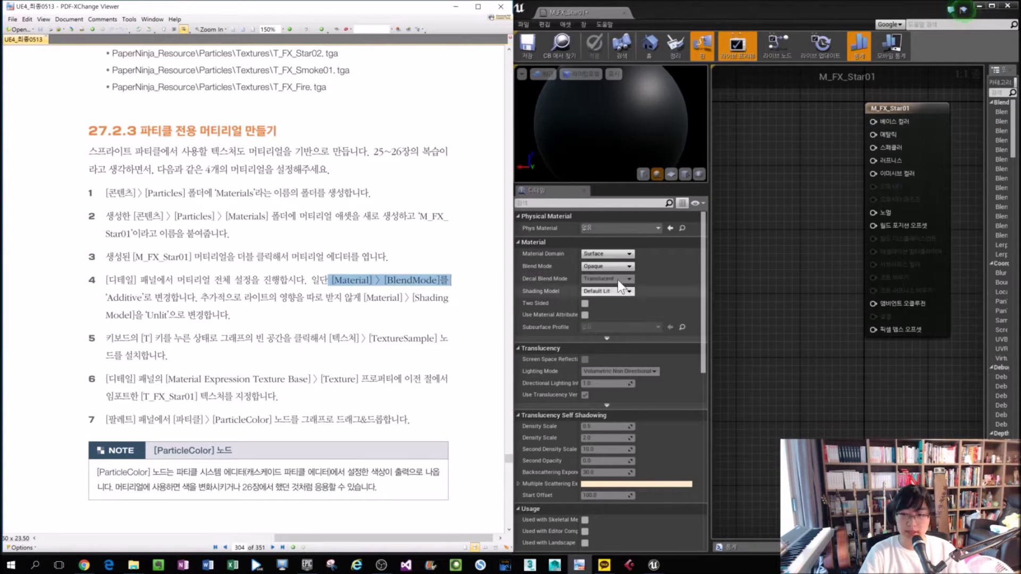
{"action": "left_click_drag", "start_coordinate": [225, 297], "coordinate": [335, 298]}
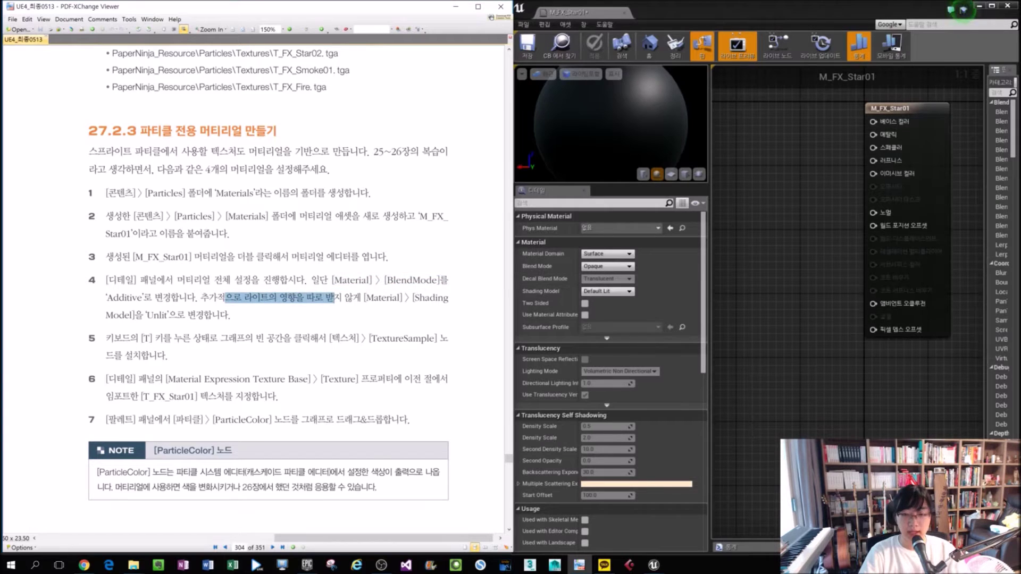
{"action": "left_click_drag", "start_coordinate": [142, 315], "coordinate": [196, 315]}
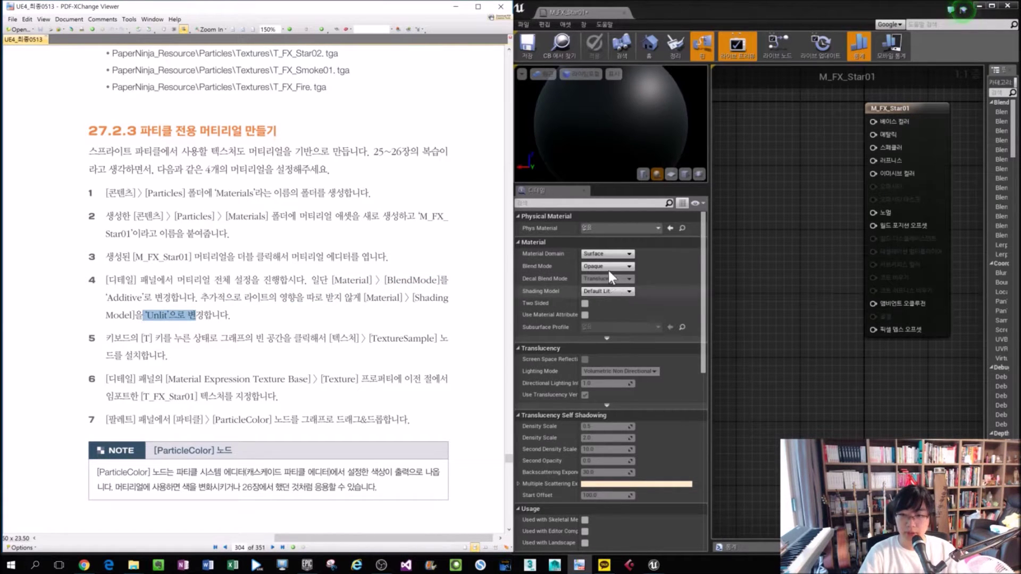
{"action": "left_click", "coordinate": [591, 263]}
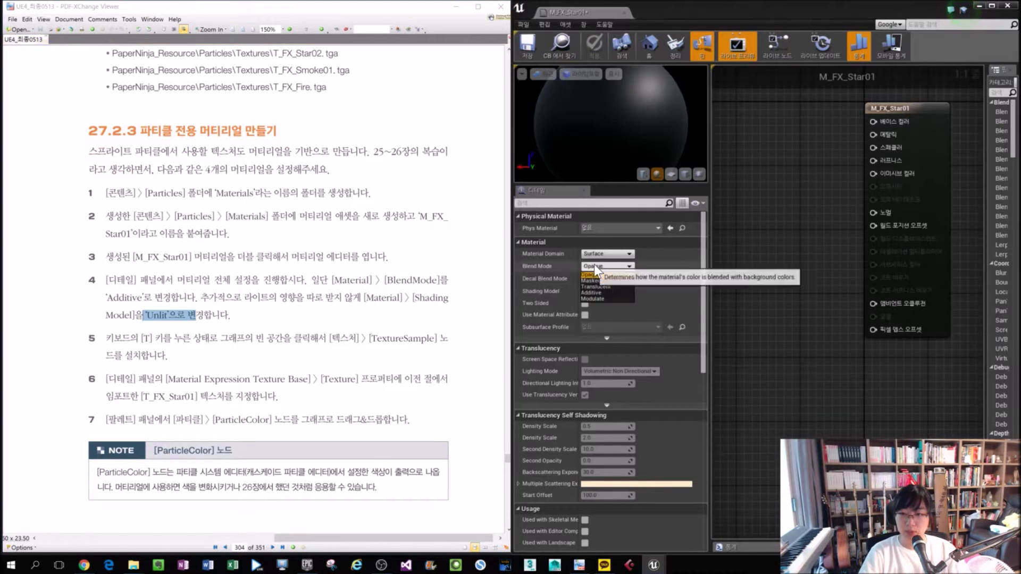
{"action": "left_click", "coordinate": [611, 289]}
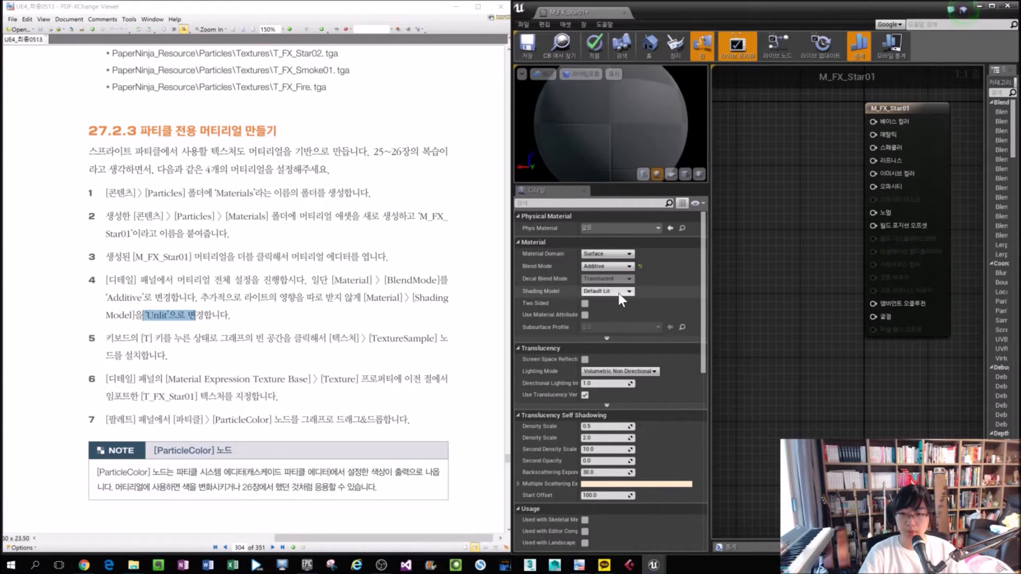
{"action": "left_click", "coordinate": [607, 291]}
{"action": "left_click", "coordinate": [606, 301]}
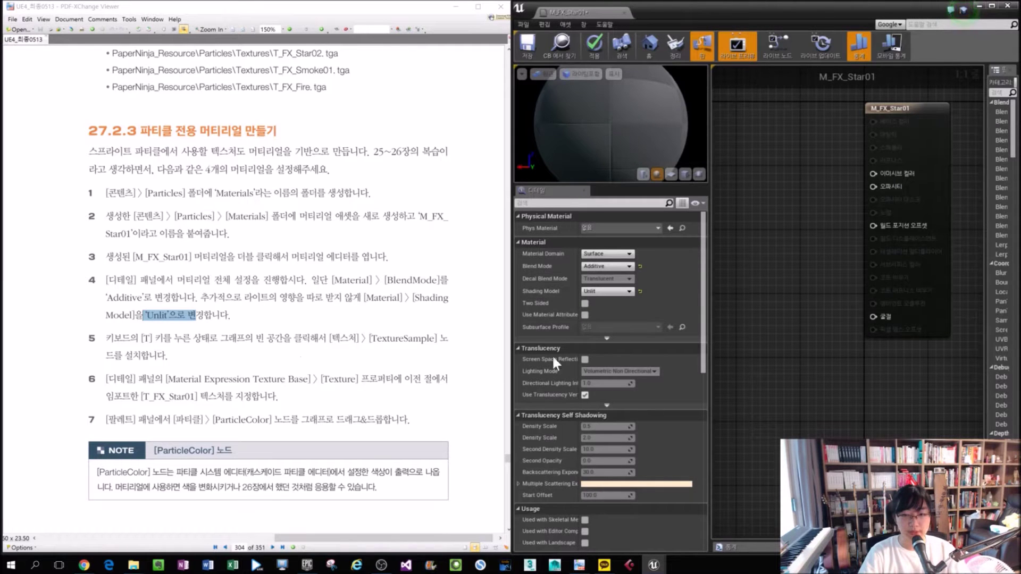
Step: Add a Texture Sample node to the empty graph area beside the material node and assign it the T_FX_Star01 texture
{"action": "right_click_drag", "start_coordinate": [779, 250], "coordinate": [837, 306]}
{"action": "left_click", "coordinate": [778, 185]}
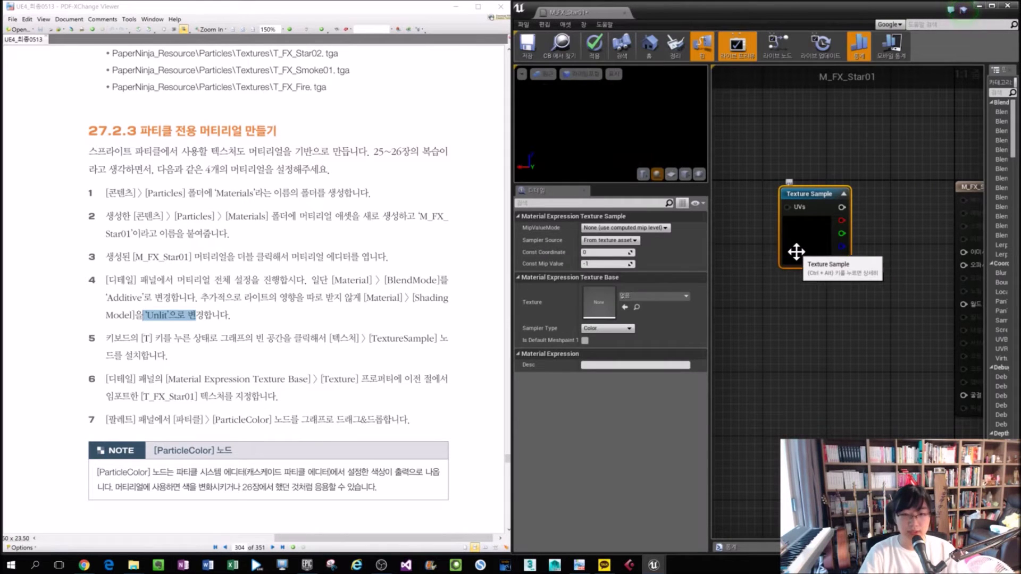
{"action": "left_click", "coordinate": [625, 307]}
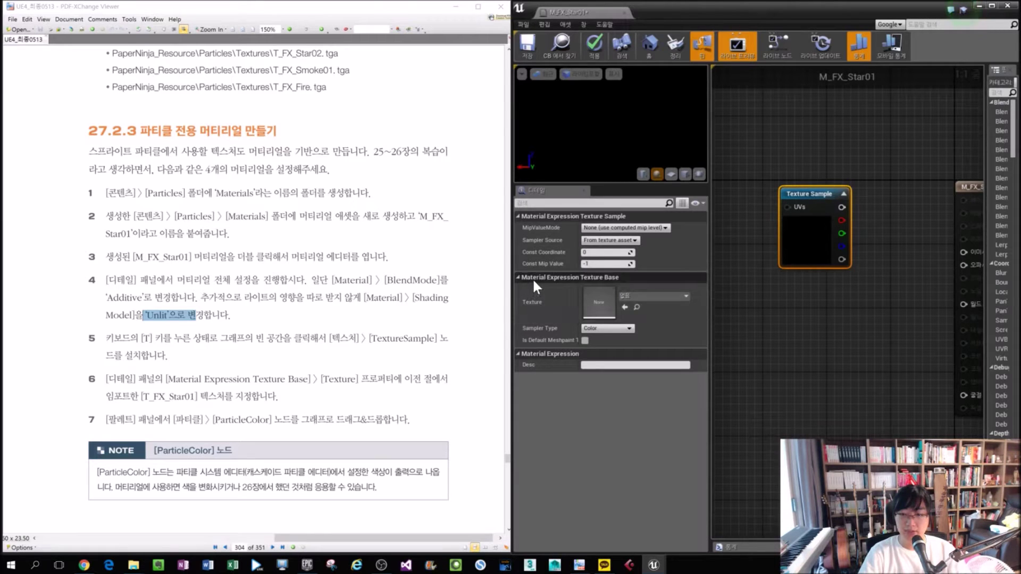
{"action": "left_click", "coordinate": [650, 295]}
{"action": "type", "text": "T_FX_Star"}
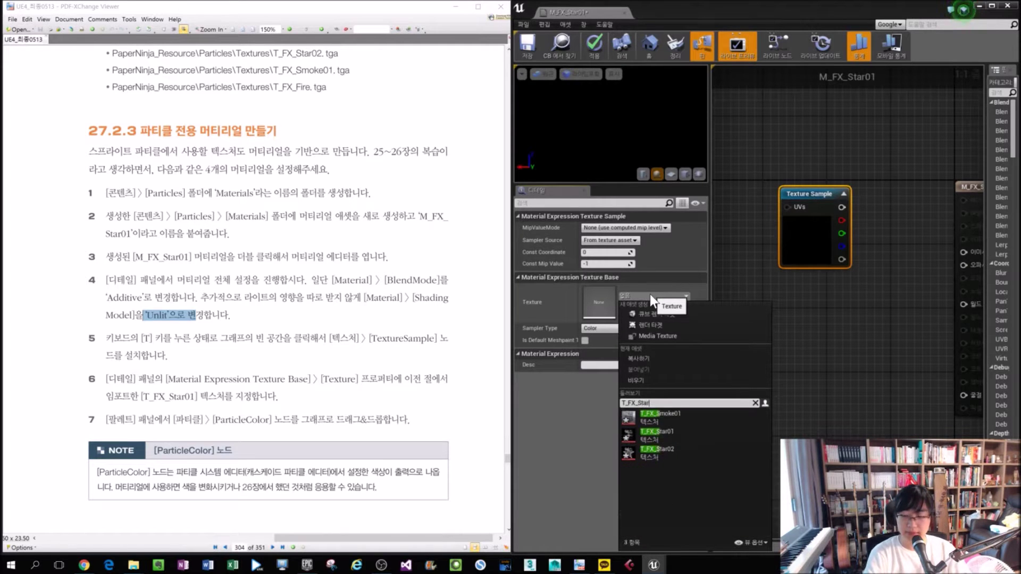
{"action": "key", "text": "Return"}
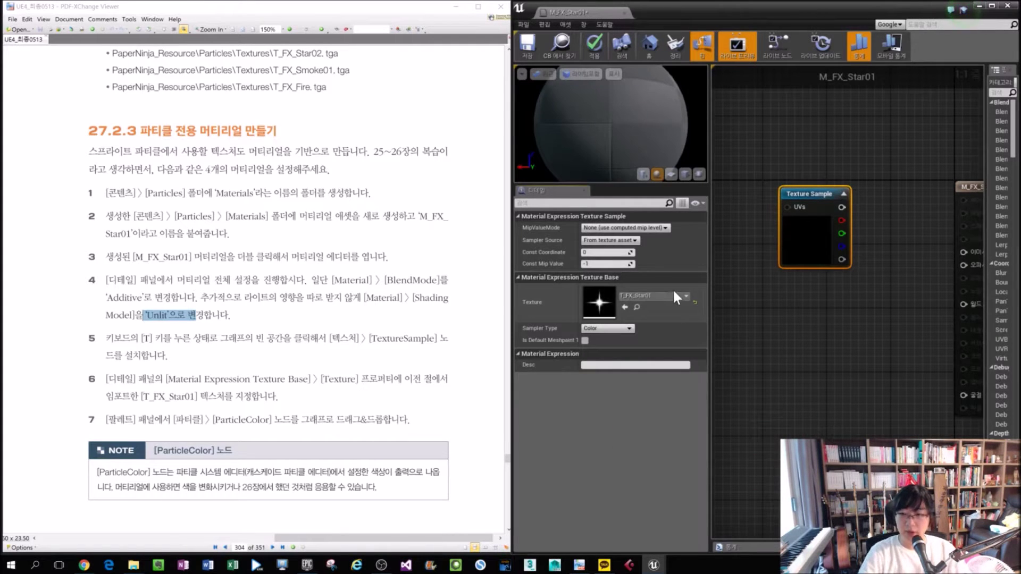
Step: Find ParticleColor in the node palette and add it to the graph below the Texture Sample node
{"action": "right_click_drag", "start_coordinate": [844, 348], "coordinate": [821, 332]}
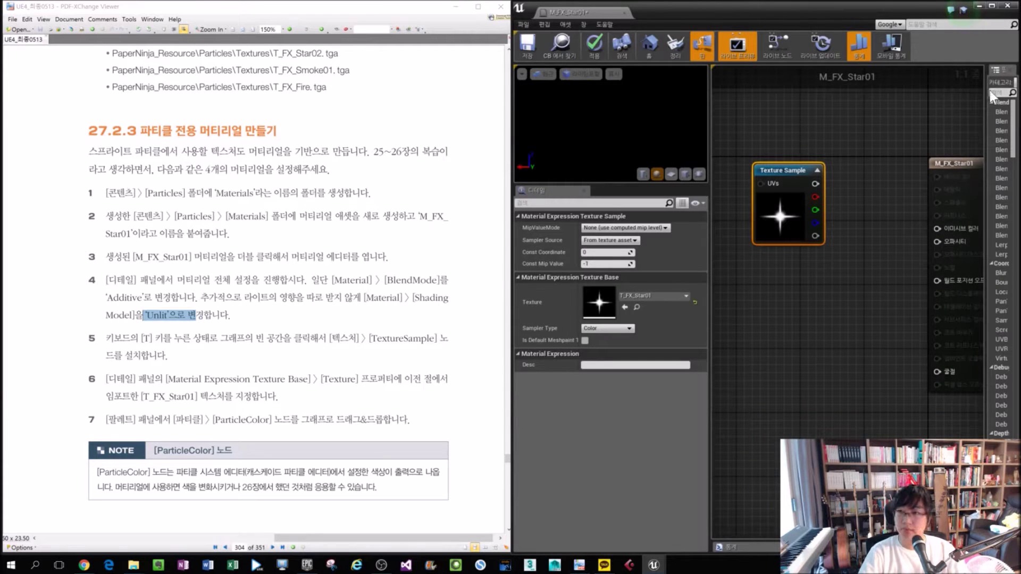
{"action": "left_click_drag", "start_coordinate": [983, 91], "coordinate": [905, 91]}
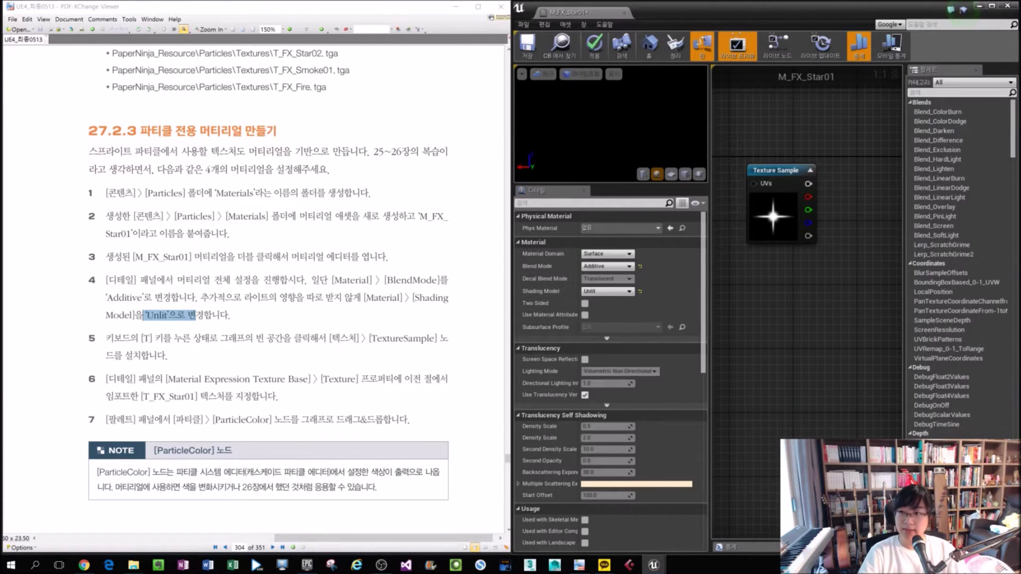
{"action": "type", "text": "oarticle"}
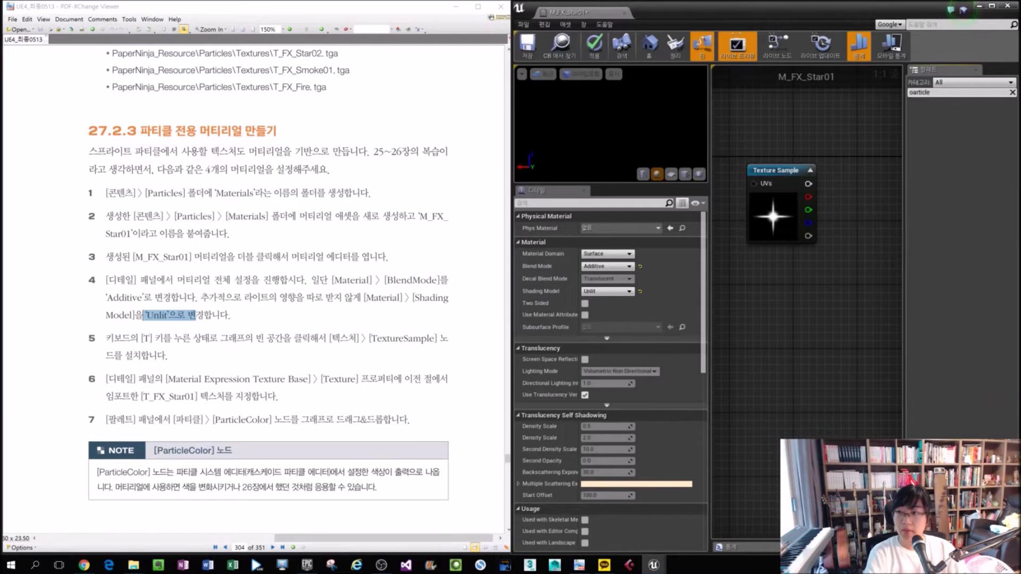
{"action": "key", "text": "BackSpace"}
{"action": "key", "text": "BackSpace"}
{"action": "key", "text": "BackSpace"}
{"action": "key", "text": "BackSpace"}
{"action": "key", "text": "BackSpace"}
{"action": "type", "text": "par"}
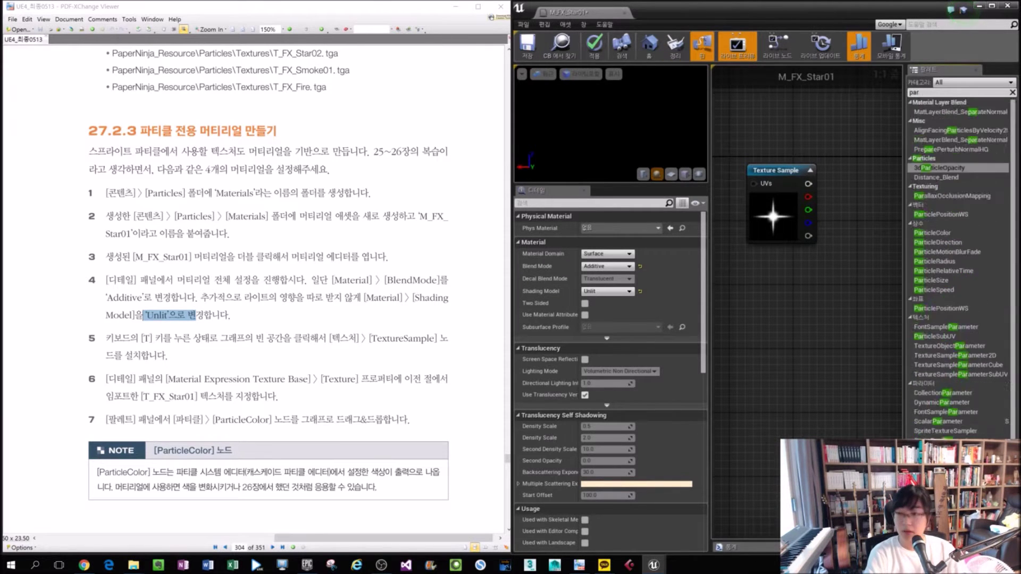
{"action": "type", "text": "ticleColor"}
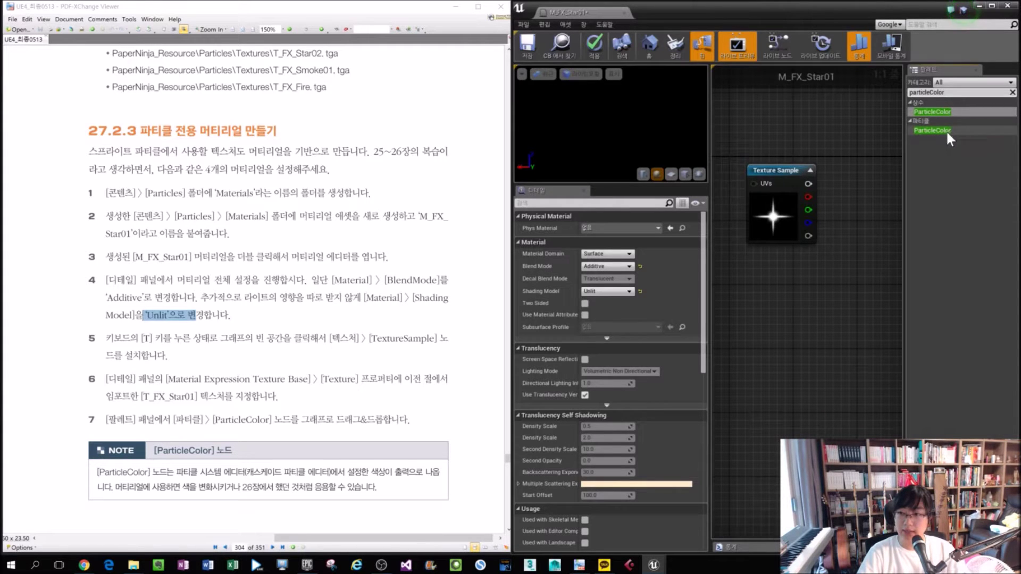
{"action": "left_click_drag", "start_coordinate": [947, 132], "coordinate": [794, 292]}
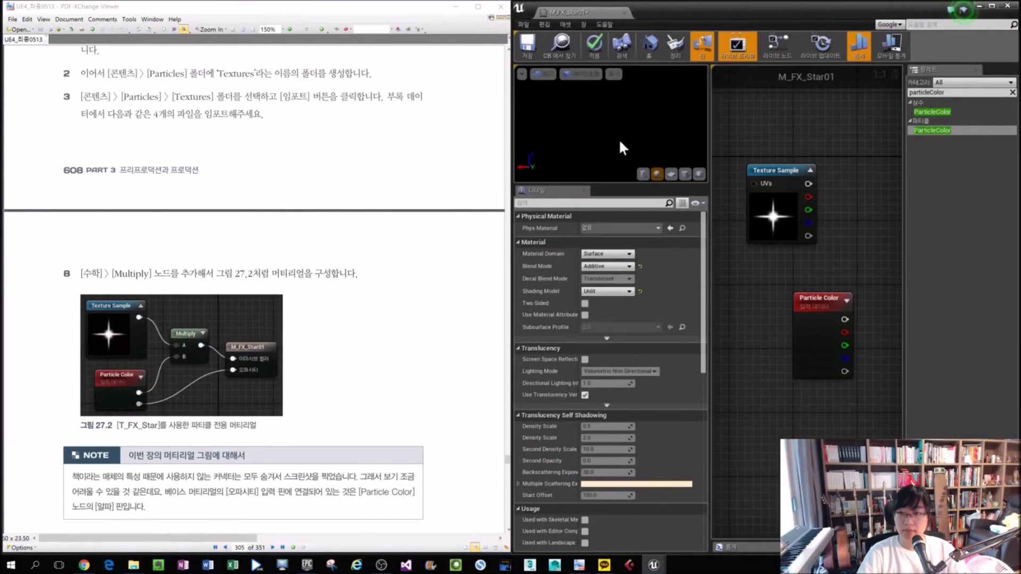
Step: Widen the graph area and add a Multiply node between the Texture Sample and the M_FX_Star01 material node
{"action": "left_click_drag", "start_coordinate": [710, 138], "coordinate": [546, 156]}
{"action": "right_click", "coordinate": [684, 182]}
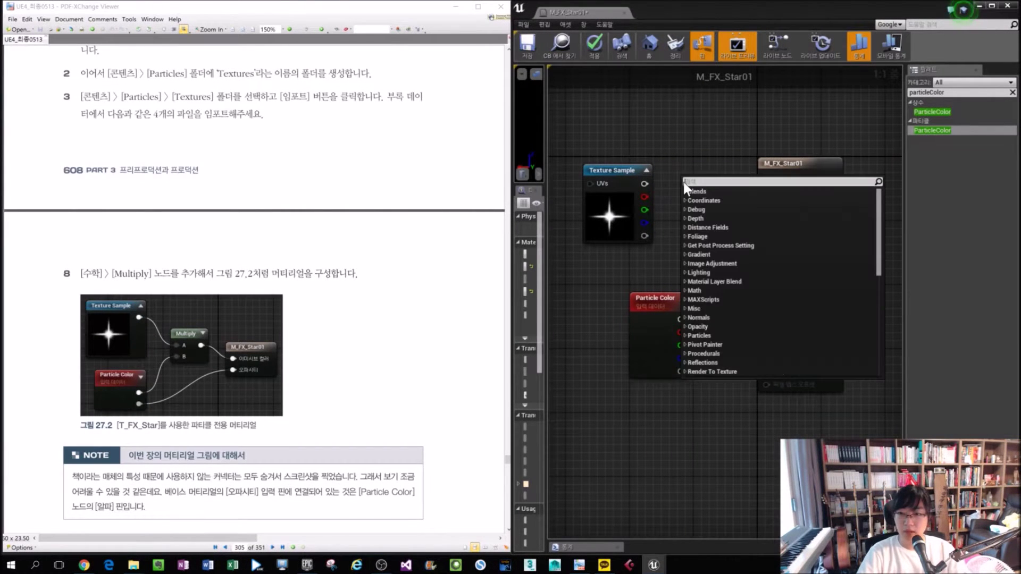
{"action": "type", "text": "multiply"}
{"action": "key", "text": "Return"}
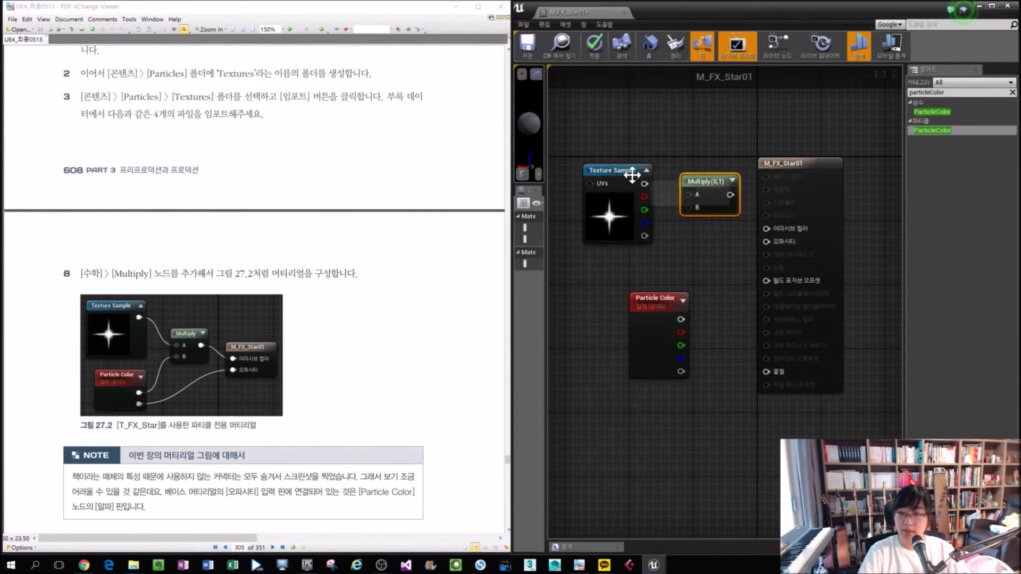
Step: Wire Texture Sample and Particle Color into Multiply's A and B, Multiply into Emissive Color, and Particle Color's alpha into Opacity
{"action": "left_click_drag", "start_coordinate": [641, 180], "coordinate": [689, 195]}
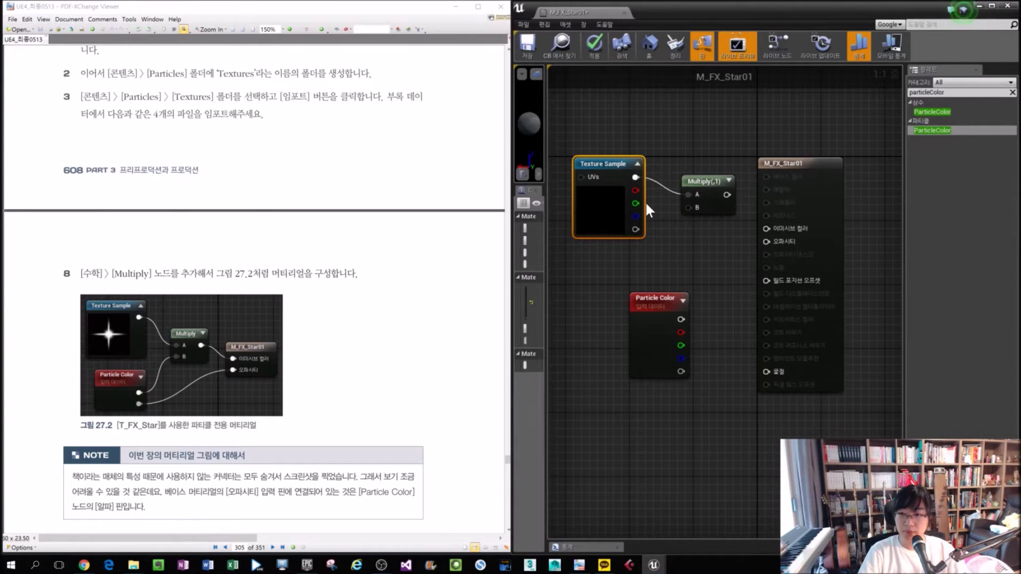
{"action": "left_click_drag", "start_coordinate": [650, 296], "coordinate": [684, 209]}
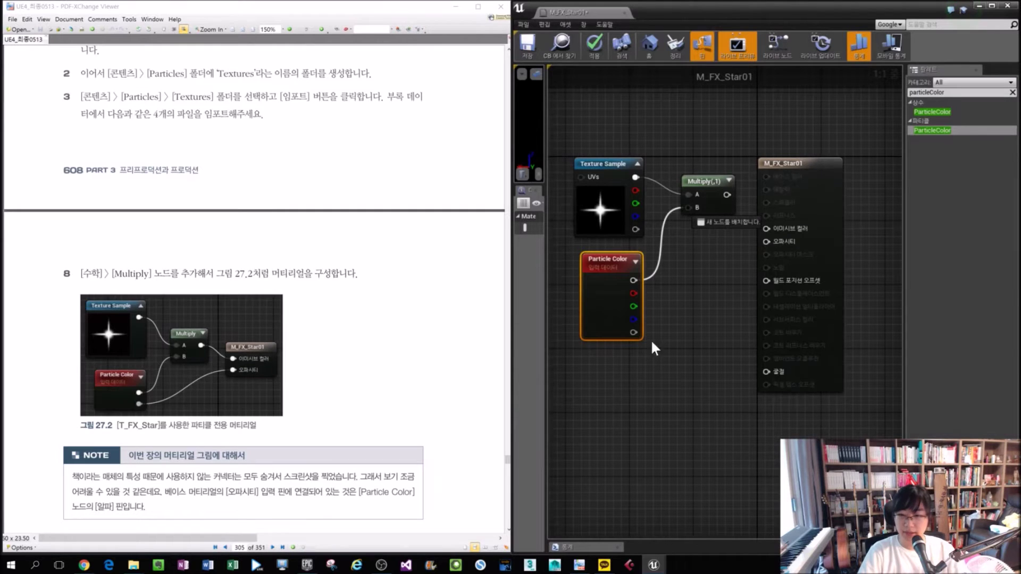
{"action": "left_click_drag", "start_coordinate": [633, 333], "coordinate": [766, 242]}
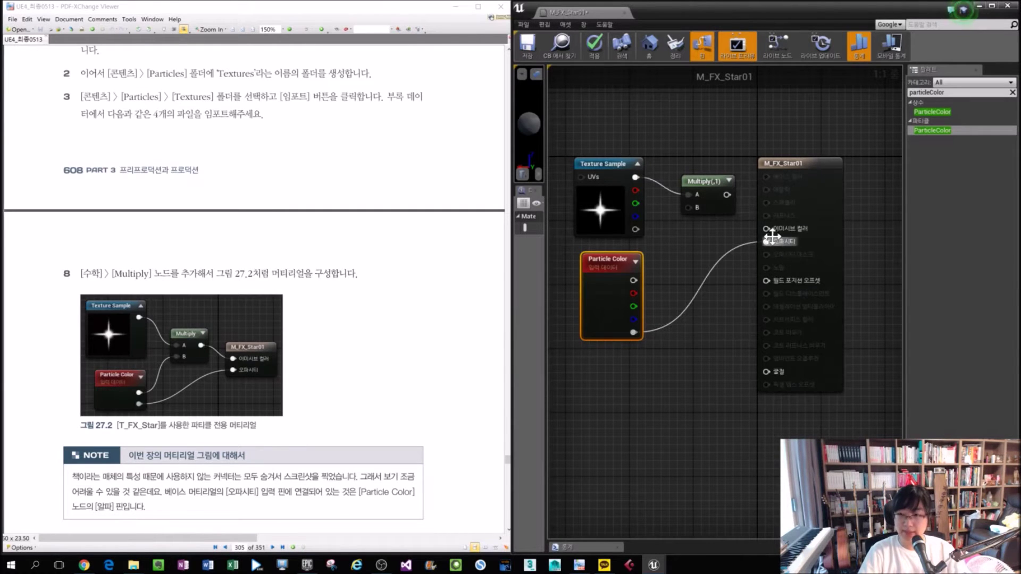
{"action": "left_click_drag", "start_coordinate": [633, 281], "coordinate": [786, 228]}
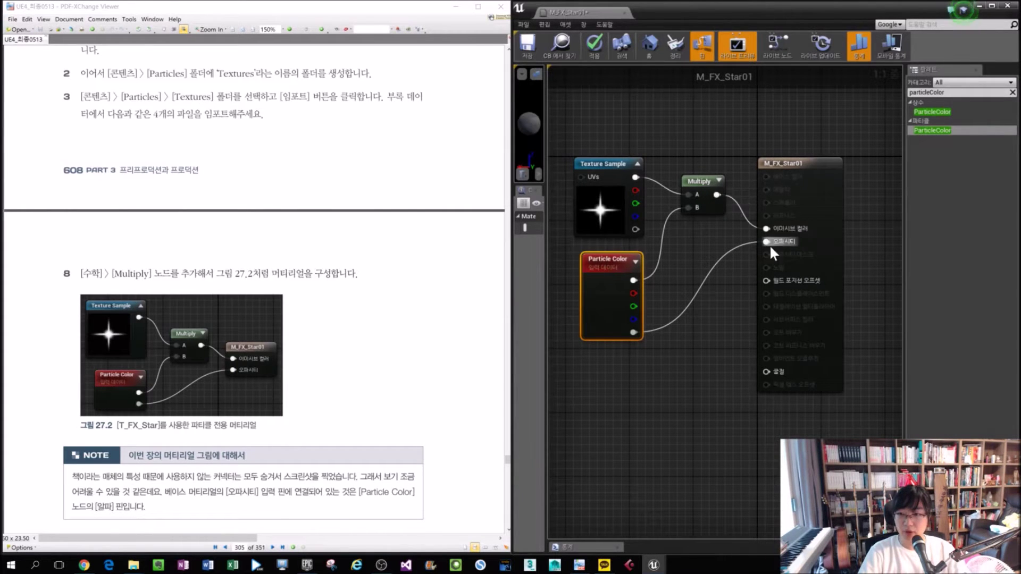
Step: Enlarge the preview viewport, show the material on the plane primitive facing the camera, and save M_FX_Star01
{"action": "left_click_drag", "start_coordinate": [801, 128], "coordinate": [620, 316]}
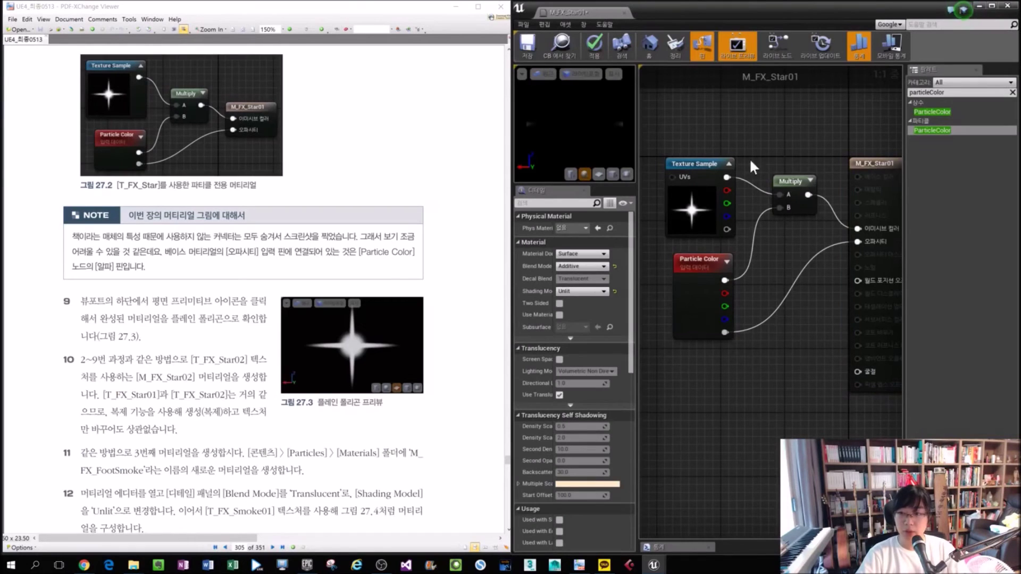
{"action": "left_click_drag", "start_coordinate": [608, 182], "coordinate": [608, 356]}
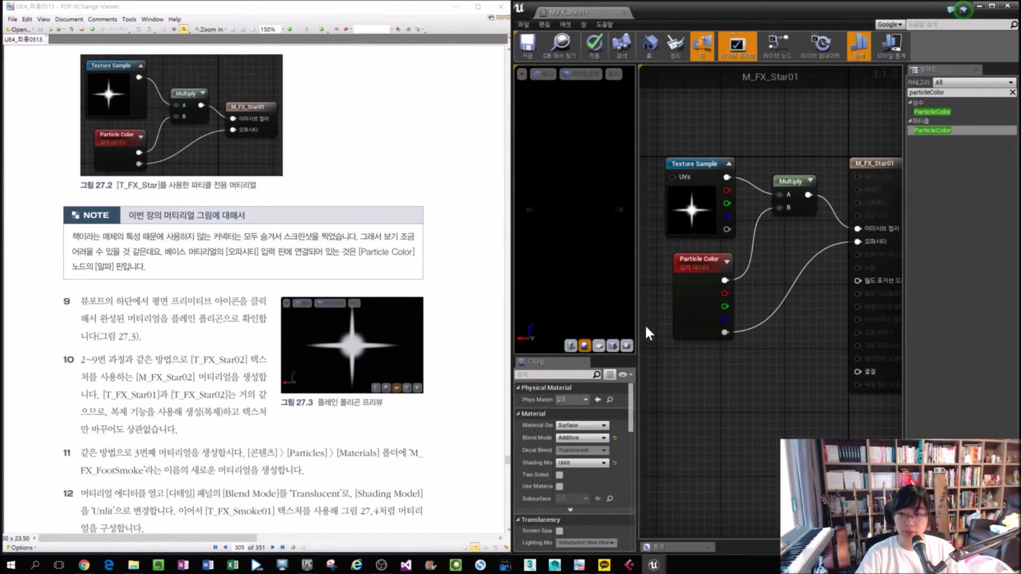
{"action": "left_click_drag", "start_coordinate": [637, 324], "coordinate": [767, 324]}
{"action": "left_click_drag", "start_coordinate": [691, 324], "coordinate": [761, 325]}
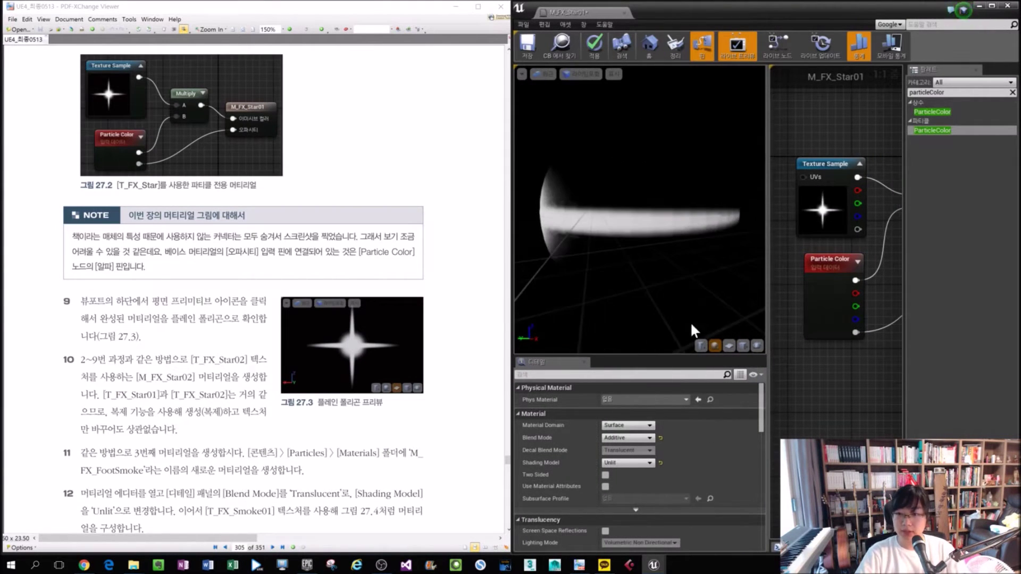
{"action": "left_click", "coordinate": [729, 346]}
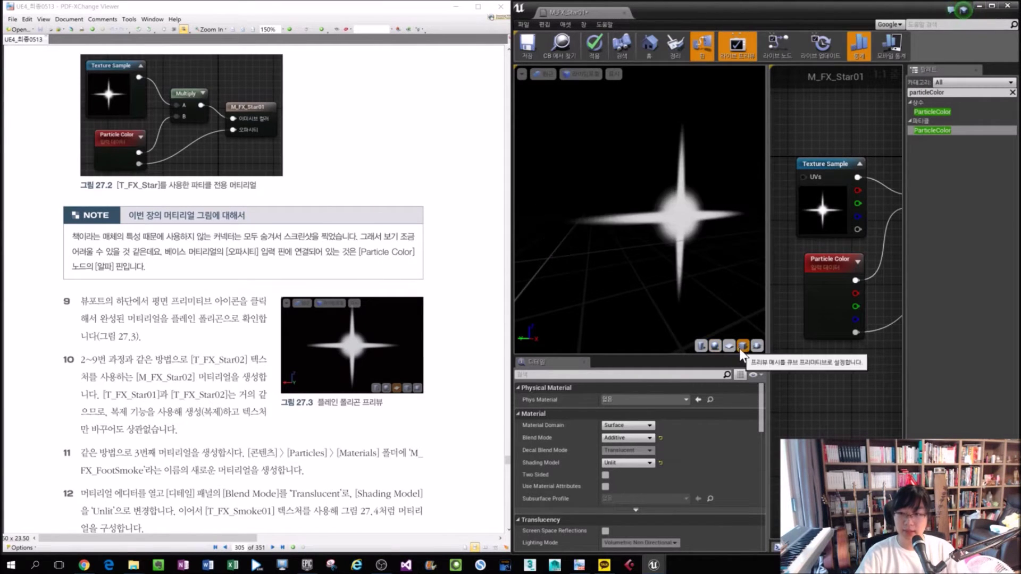
{"action": "left_click_drag", "start_coordinate": [698, 277], "coordinate": [698, 234]}
{"action": "left_click_drag", "start_coordinate": [681, 278], "coordinate": [681, 306]}
{"action": "mouse_move", "coordinate": [595, 268]}
{"action": "left_mouse_down"}
{"action": "mouse_move", "coordinate": [595, 258]}
{"action": "mouse_move", "coordinate": [595, 268]}
{"action": "left_mouse_up"}
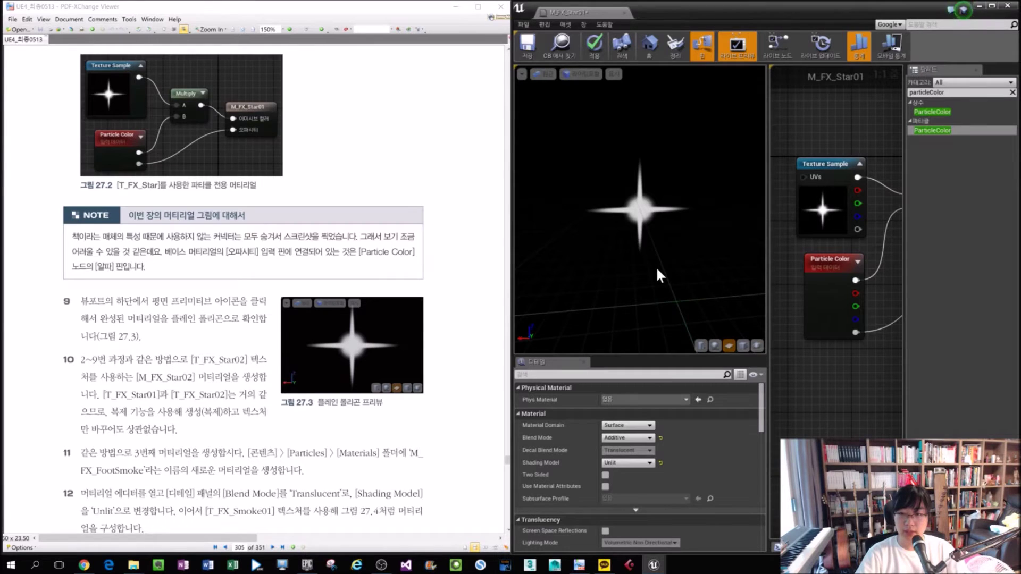
{"action": "left_click", "coordinate": [535, 38]}
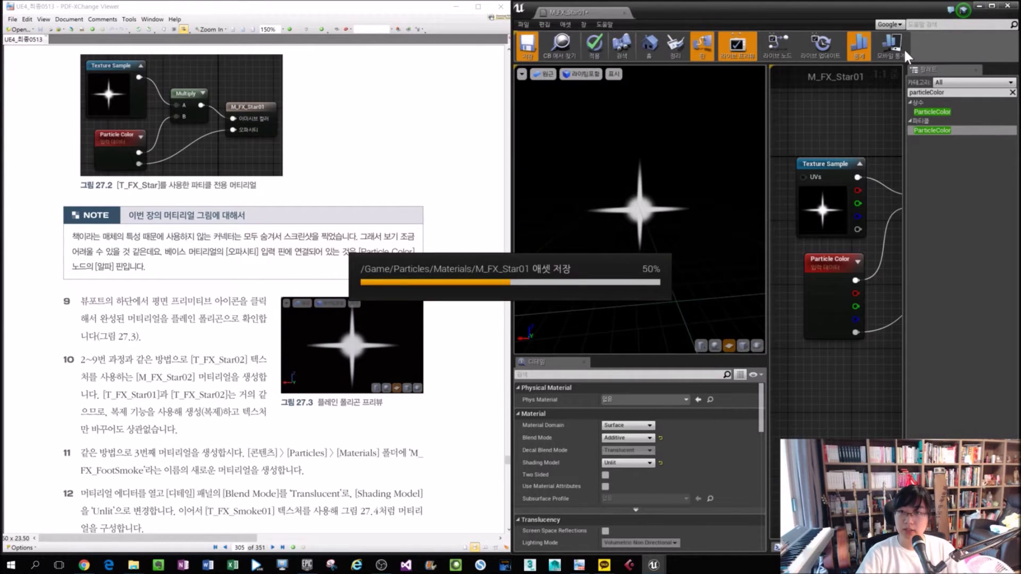
Step: Return to the Particles/Materials folder and duplicate M_FX_Star01 as M_FX_Star02
{"action": "left_click", "coordinate": [980, 7]}
{"action": "right_click", "coordinate": [767, 260]}
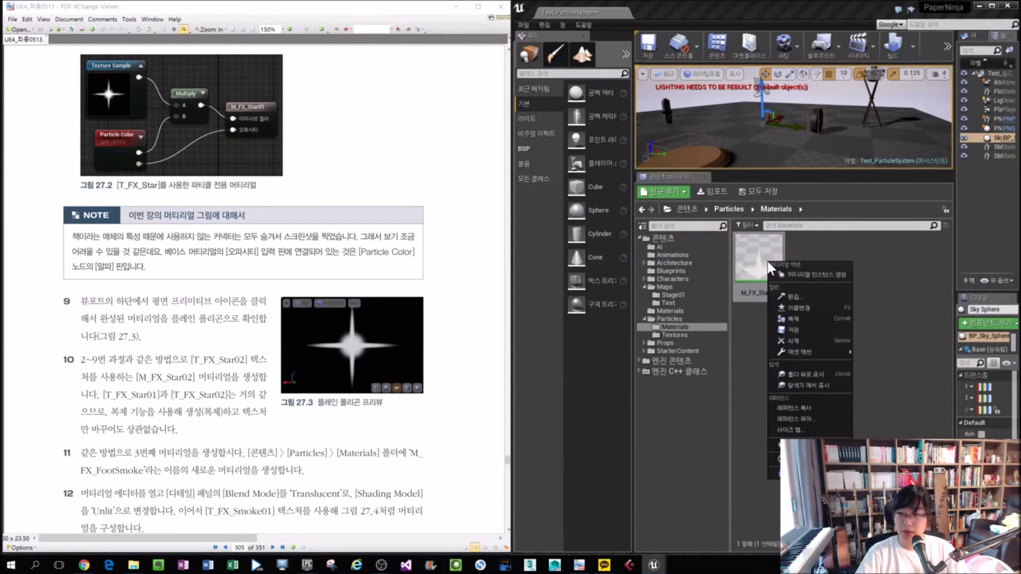
{"action": "left_click", "coordinate": [839, 317]}
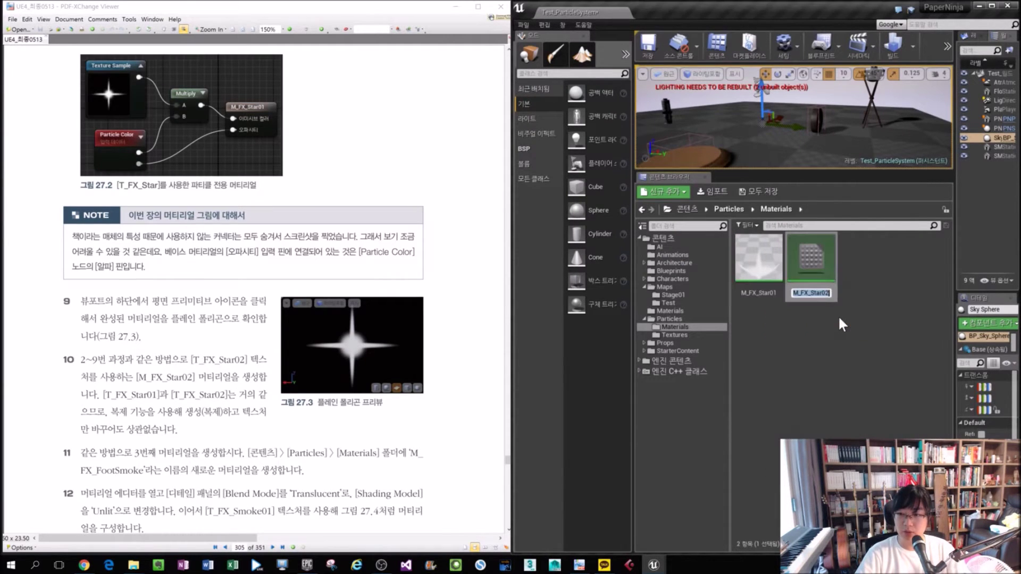
{"action": "key", "text": "Return"}
{"action": "left_click_drag", "start_coordinate": [798, 293], "coordinate": [809, 294]}
{"action": "key", "text": "Return"}
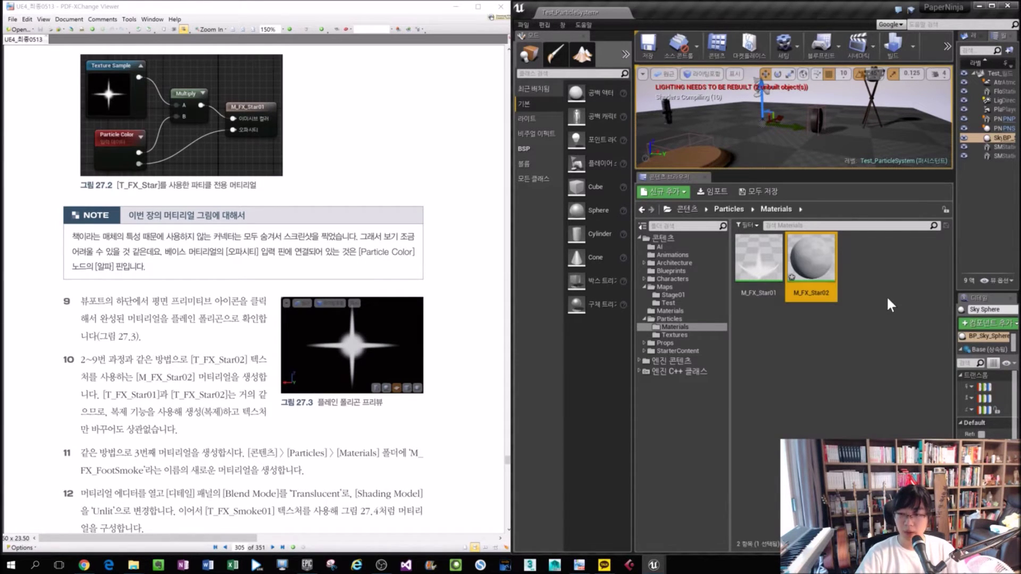
Step: Open M_FX_Star02 for editing and replace its Texture Sample's texture with T_FX_Star02
{"action": "double_click", "coordinate": [825, 272]}
{"action": "right_click_drag", "start_coordinate": [778, 276], "coordinate": [936, 280]}
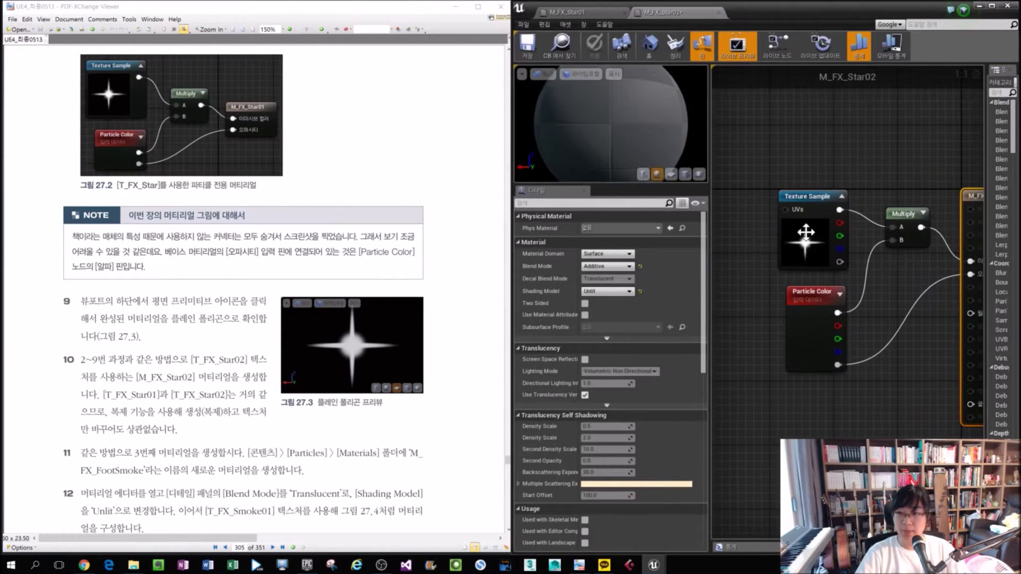
{"action": "left_click", "coordinate": [794, 217]}
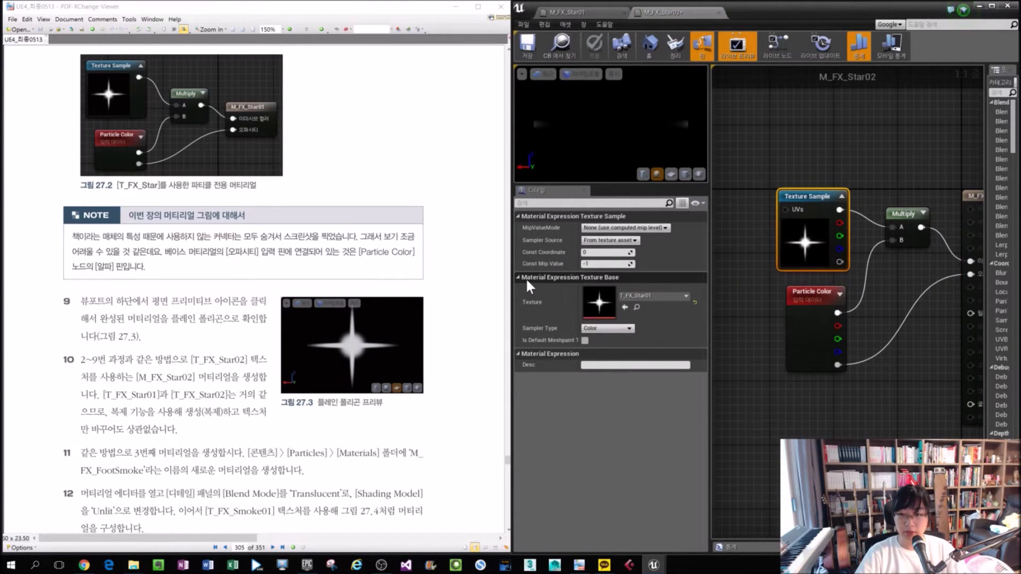
{"action": "left_click", "coordinate": [641, 297]}
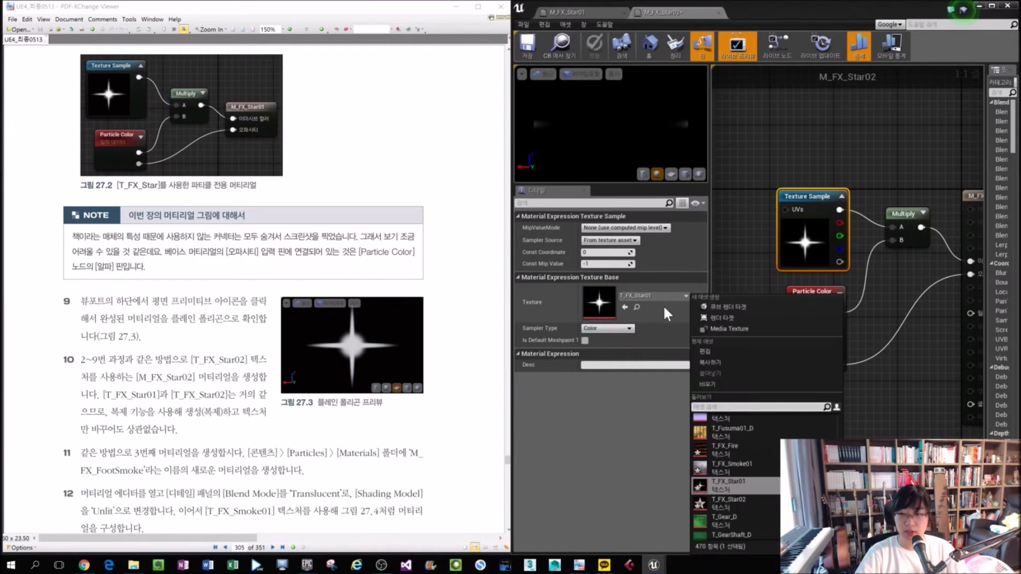
{"action": "left_click", "coordinate": [748, 500]}
{"action": "right_click", "coordinate": [819, 353]}
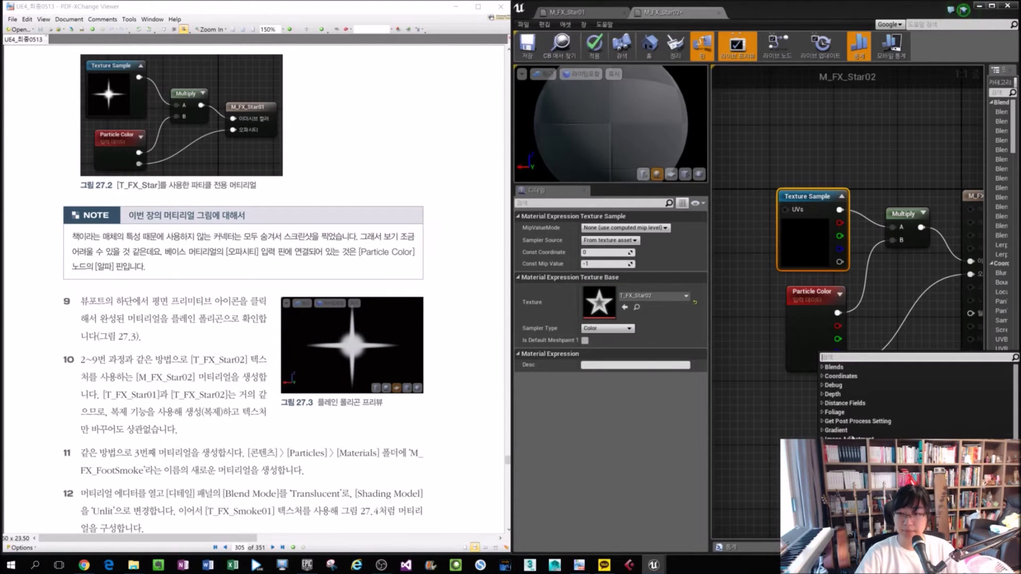
{"action": "left_click", "coordinate": [809, 406]}
Step: Following step 9 of the PDF, preview M_FX_Star02 on the plane primitive in a taller viewport
{"action": "left_click", "coordinate": [352, 355]}
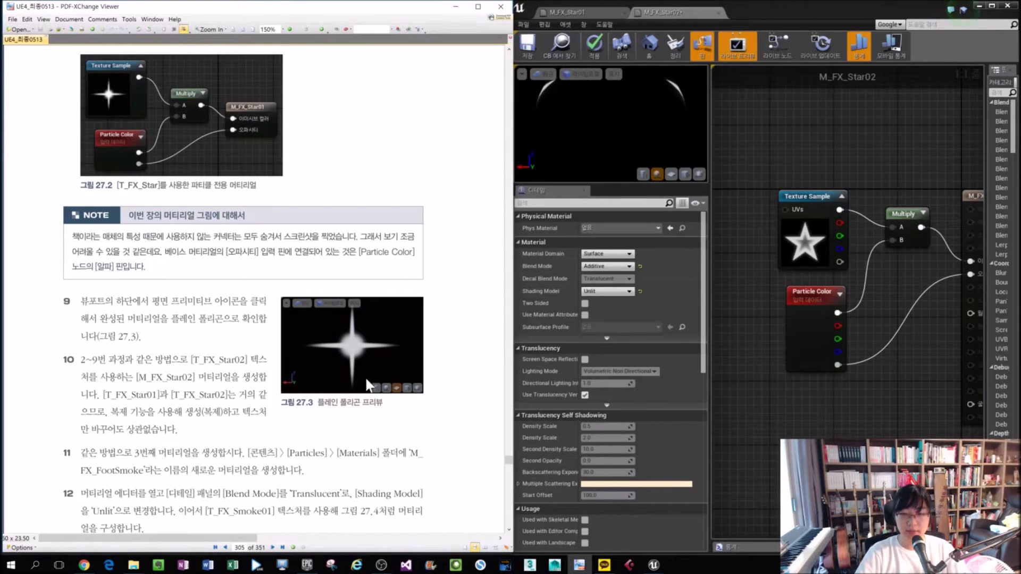
{"action": "left_click", "coordinate": [672, 175]}
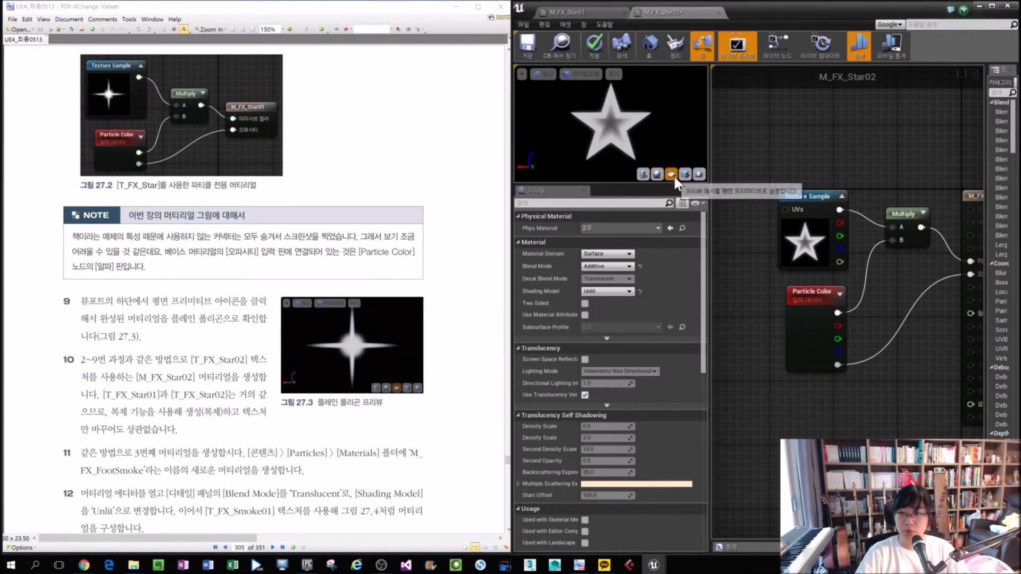
{"action": "left_click_drag", "start_coordinate": [671, 184], "coordinate": [667, 297]}
{"action": "mouse_move", "coordinate": [646, 229]}
{"action": "left_mouse_down"}
{"action": "mouse_move", "coordinate": [673, 233]}
{"action": "mouse_move", "coordinate": [649, 231]}
{"action": "mouse_move", "coordinate": [672, 232]}
{"action": "mouse_move", "coordinate": [651, 218]}
{"action": "left_mouse_up"}
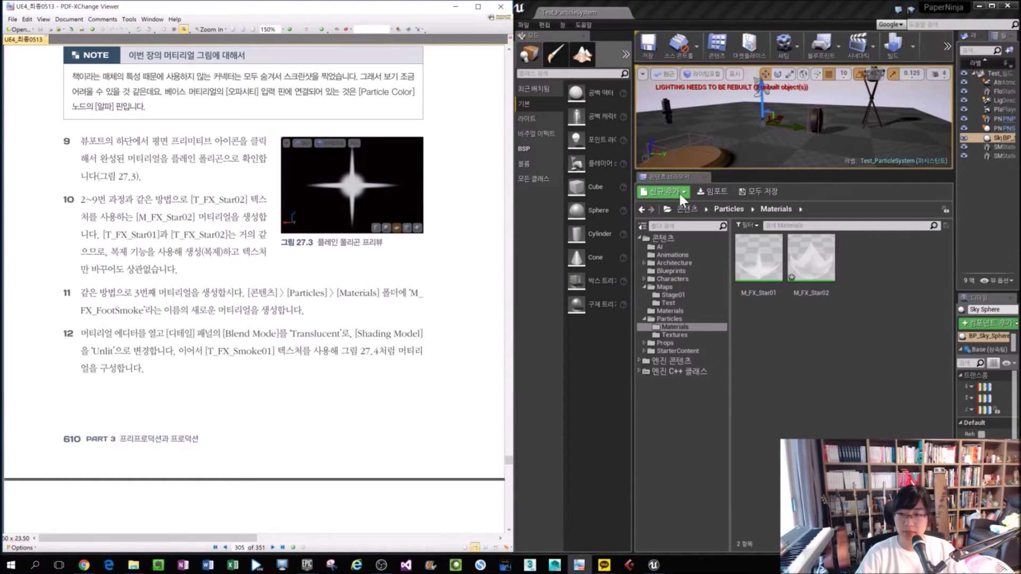
Step: Create a new material named M_FX_FootSmoke in the Particles/Materials folder
{"action": "left_click", "coordinate": [783, 312]}
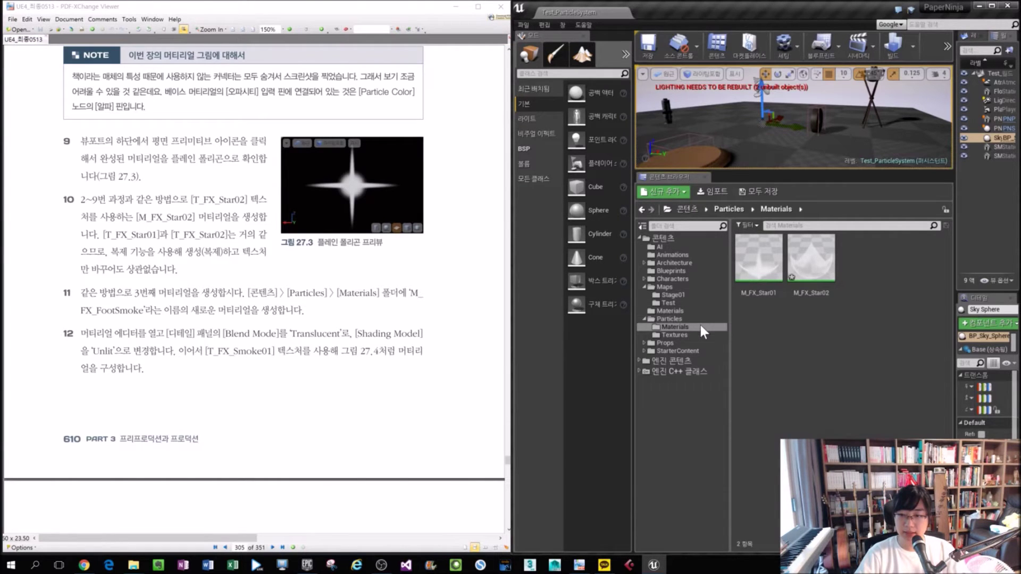
{"action": "left_click", "coordinate": [669, 192]}
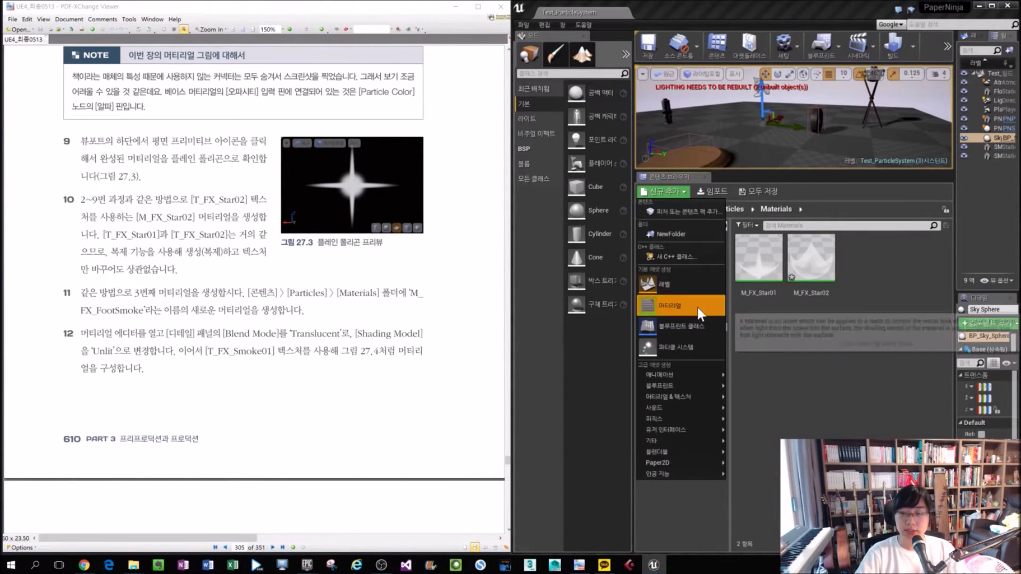
{"action": "left_click", "coordinate": [697, 327]}
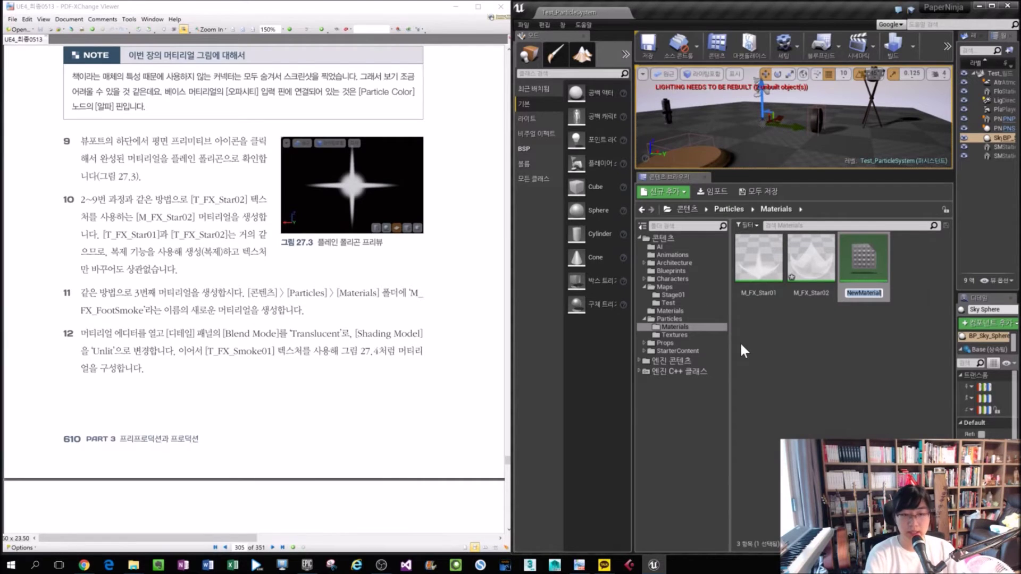
{"action": "type", "text": "M_"}
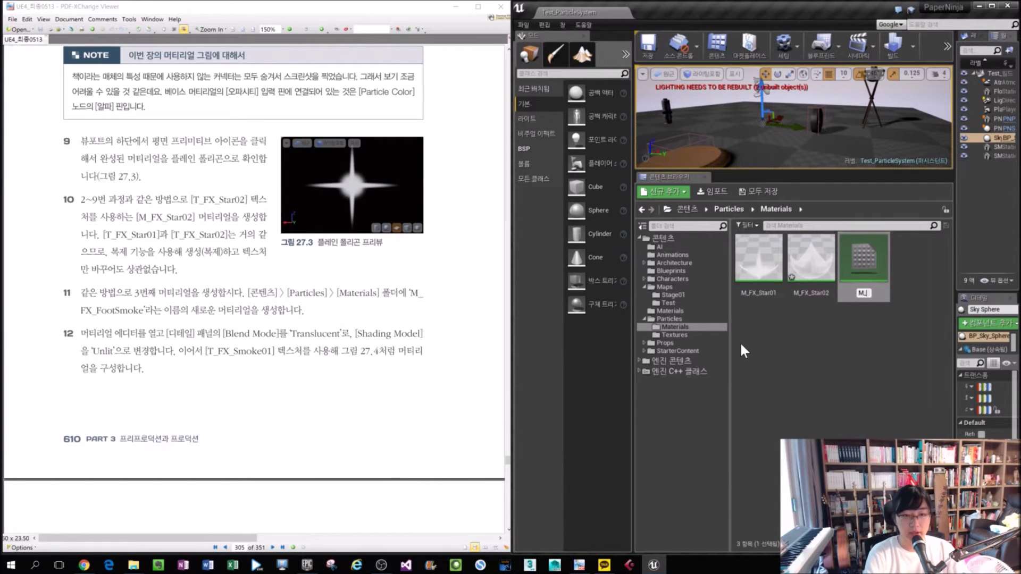
{"action": "type", "text": "FX_Foo"}
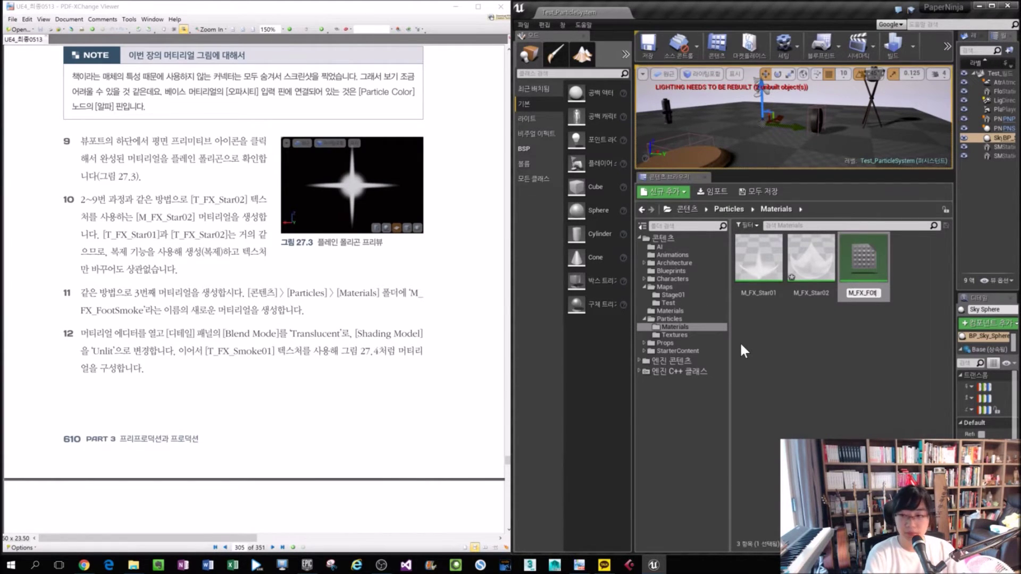
{"action": "type", "text": "tSmoke"}
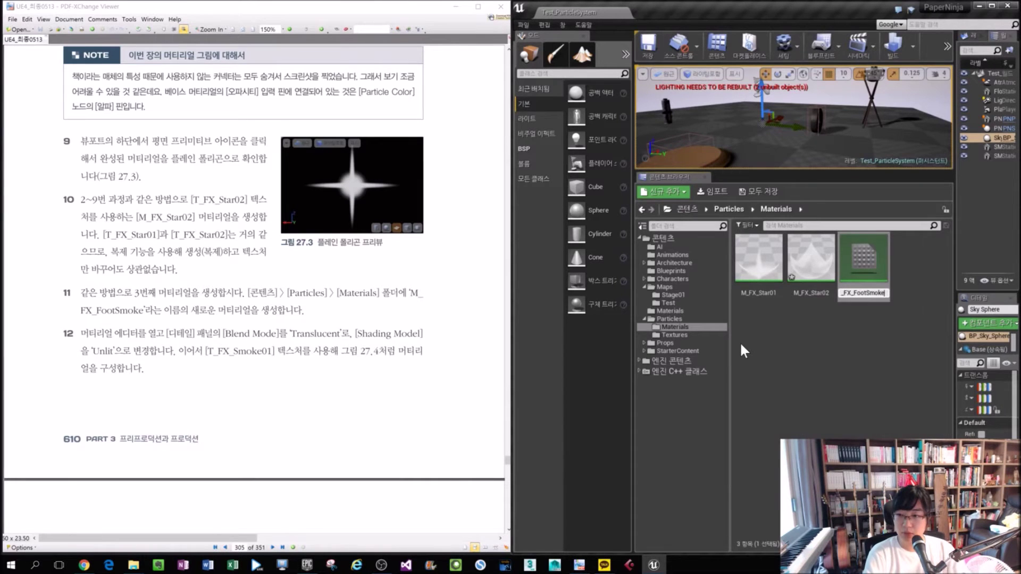
{"action": "key", "text": "Return"}
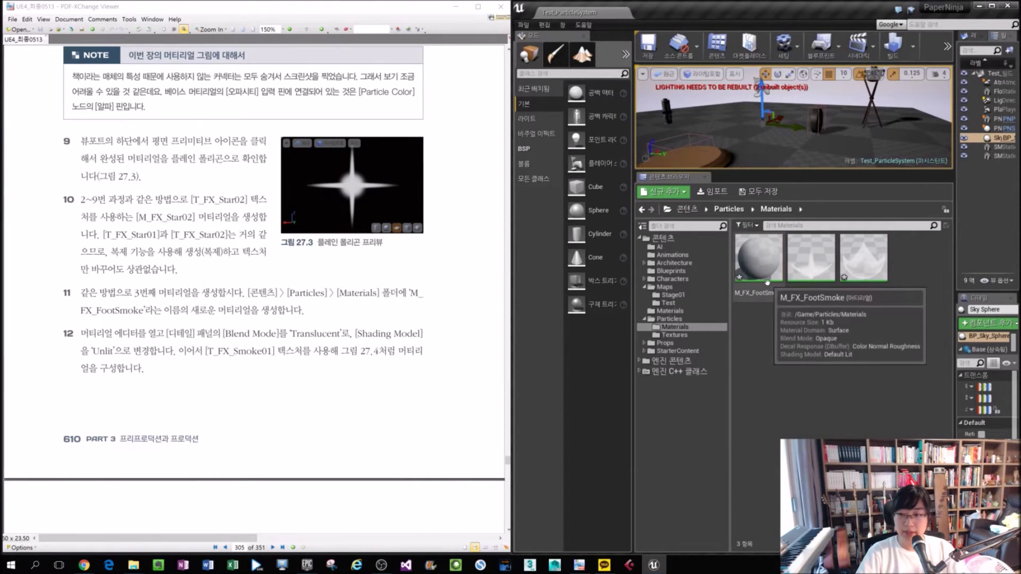
Step: Open M_FX_FootSmoke for editing and enlarge the area that shows its material properties
{"action": "double_click", "coordinate": [758, 261]}
{"action": "left_click_drag", "start_coordinate": [547, 72], "coordinate": [1020, 160]}
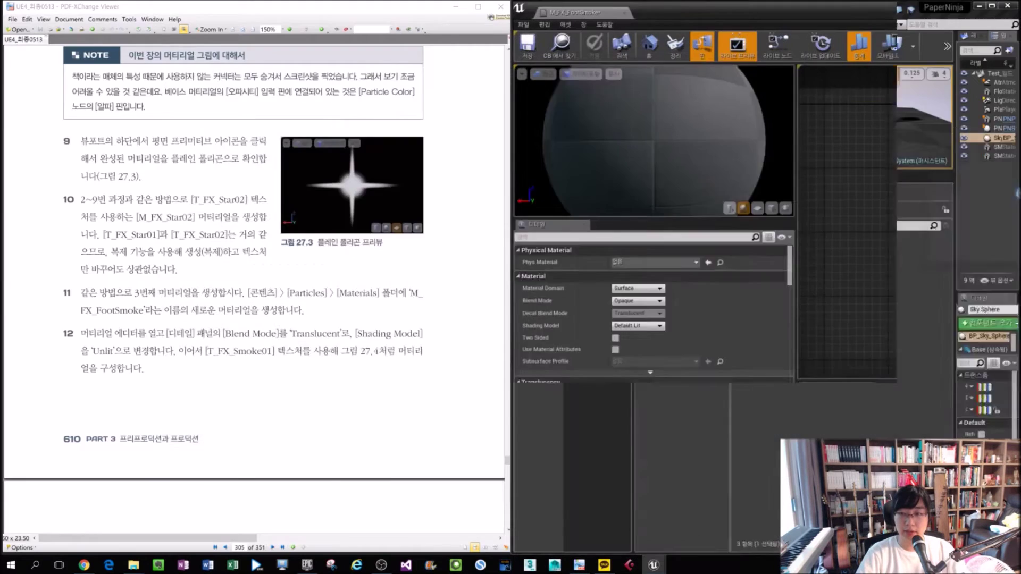
{"action": "left_click", "coordinate": [758, 316]}
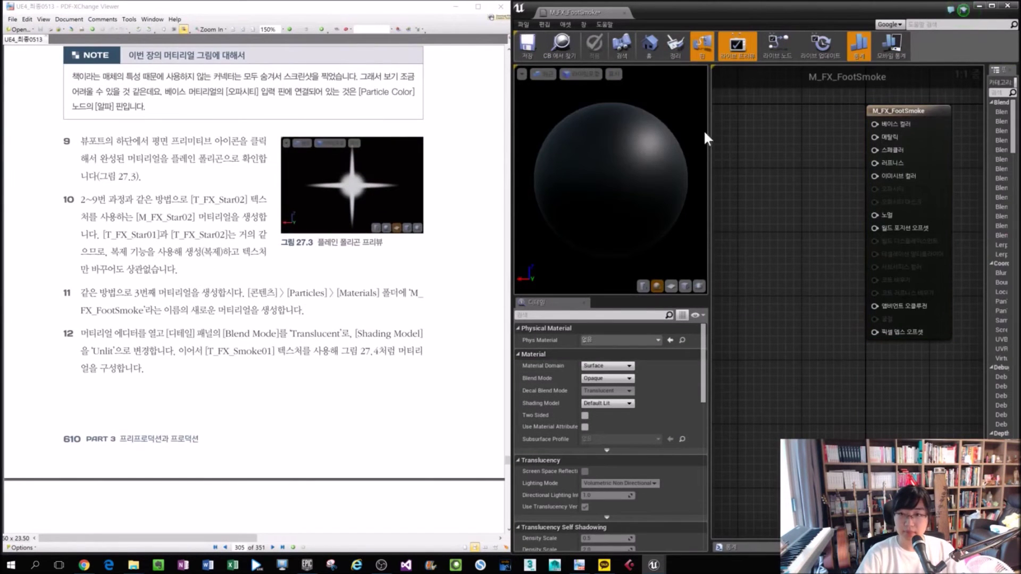
{"action": "left_click_drag", "start_coordinate": [657, 295], "coordinate": [657, 208]}
Step: Set the material's Blend Mode to Translucent and its Shading Model to Unlit
{"action": "left_click", "coordinate": [596, 292]}
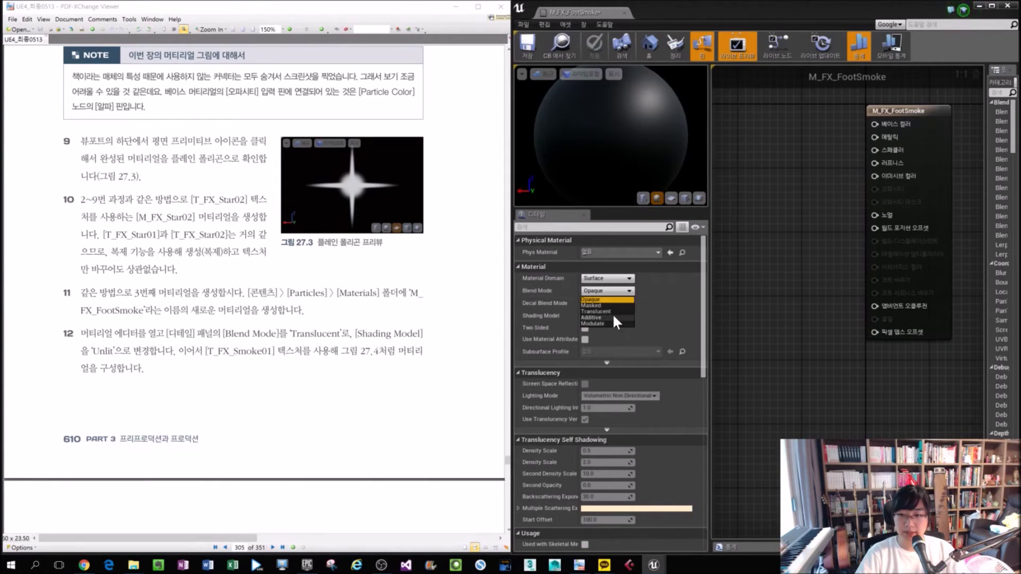
{"action": "left_click", "coordinate": [614, 311]}
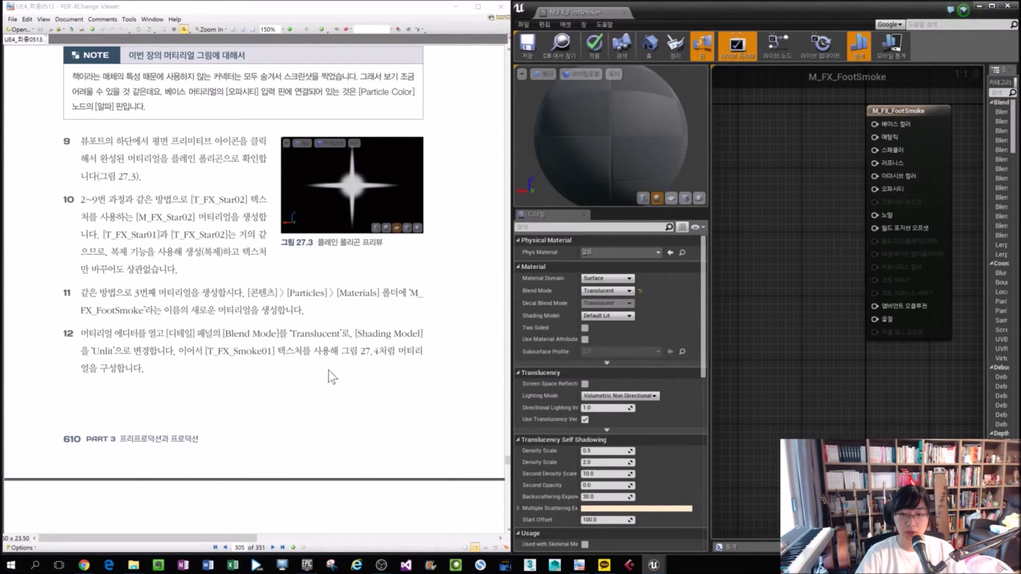
{"action": "left_click", "coordinate": [600, 316]}
{"action": "left_click", "coordinate": [599, 323]}
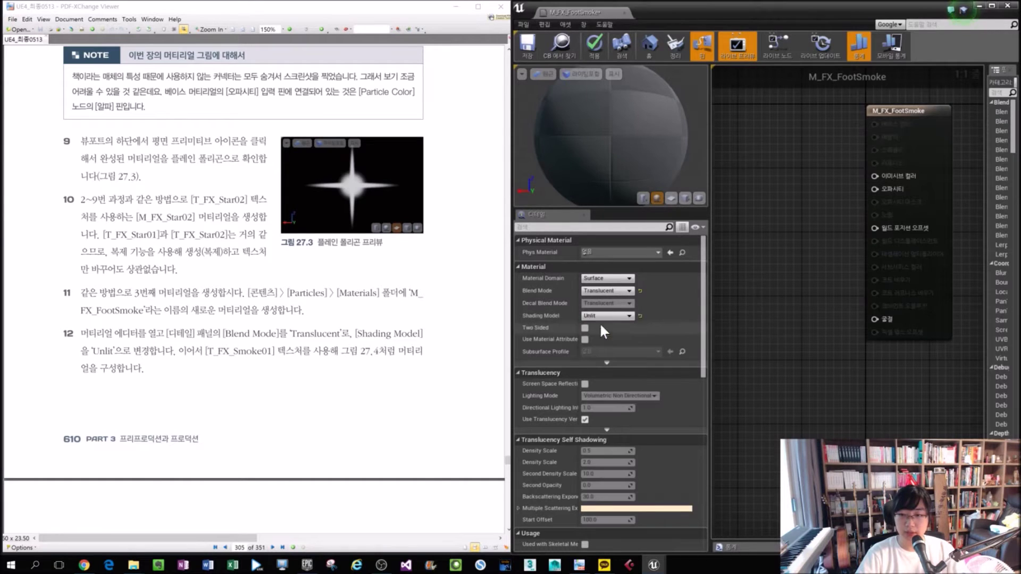
{"action": "left_click", "coordinate": [611, 291]}
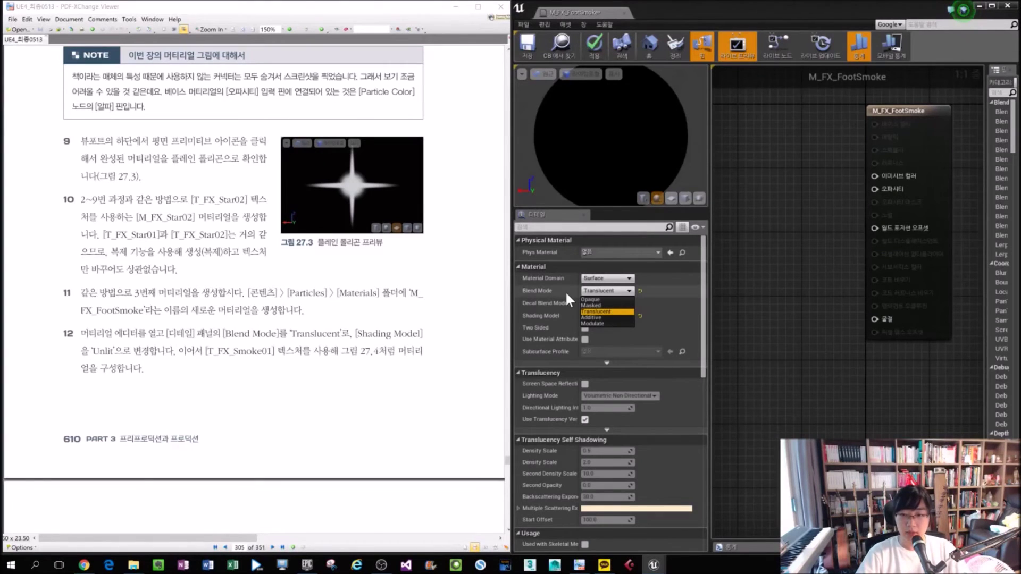
{"action": "left_click", "coordinate": [564, 301]}
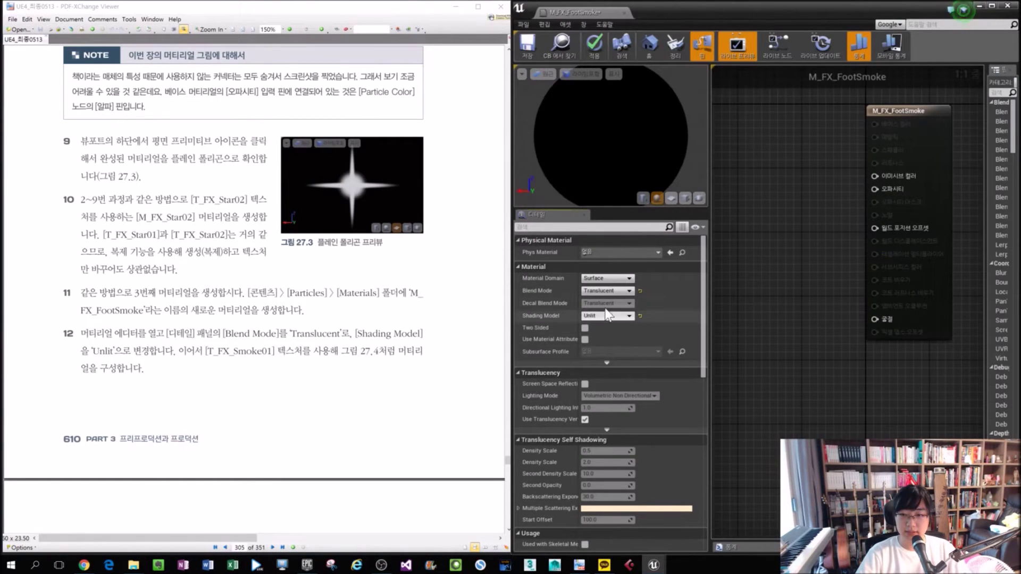
Step: Following Figure 27.4 in the PDF, place a Texture Sample node beside the M_FX_FootSmoke node in a wider graph
{"action": "left_click", "coordinate": [267, 473]}
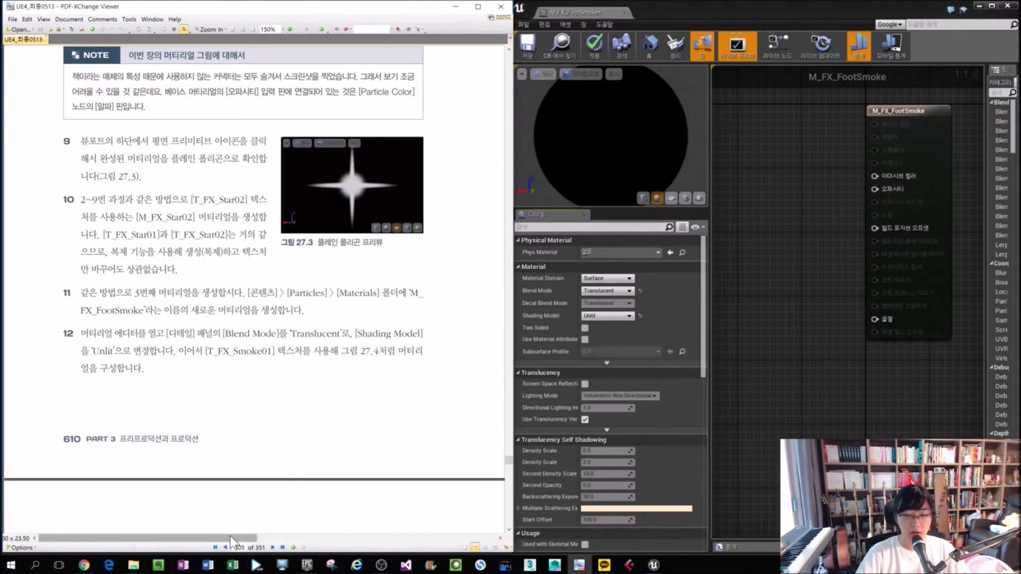
{"action": "scroll", "coordinate": [418, 484], "scroll_direction": "down", "scroll_amount": 10}
{"action": "scroll", "coordinate": [287, 317], "scroll_direction": "up", "scroll_amount": 2, "text": "ctrl"}
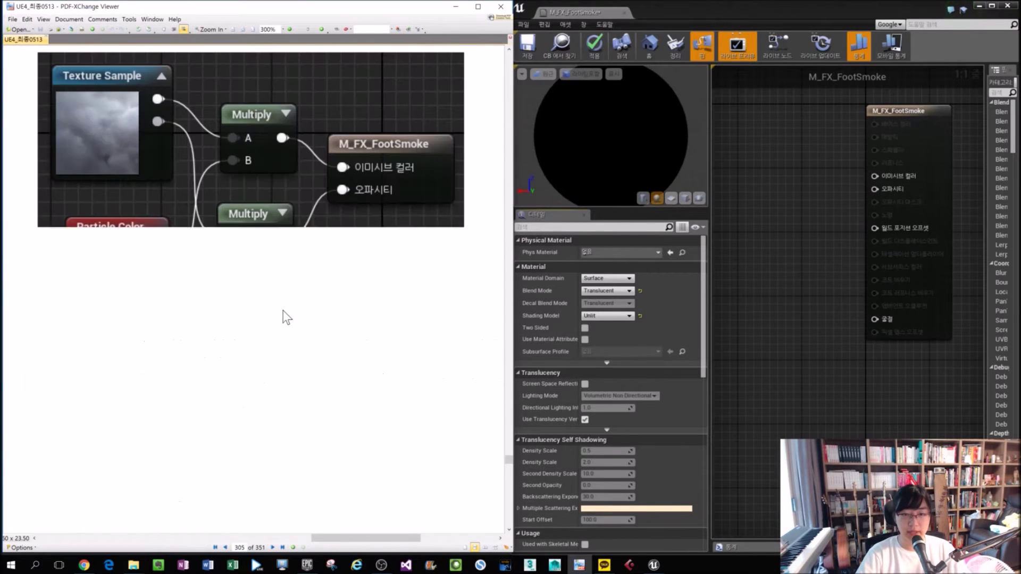
{"action": "left_click_drag", "start_coordinate": [709, 296], "coordinate": [553, 288]}
{"action": "left_click", "coordinate": [635, 185]}
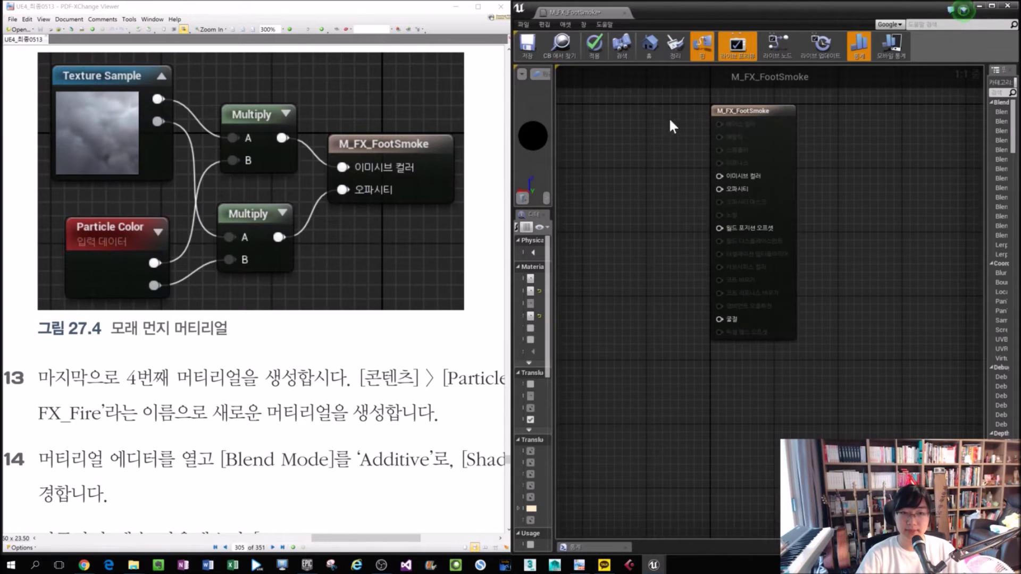
{"action": "right_click_drag", "start_coordinate": [674, 119], "coordinate": [743, 221]}
{"action": "right_click", "coordinate": [700, 179]}
{"action": "type", "text": "t"}
{"action": "key", "text": "Escape"}
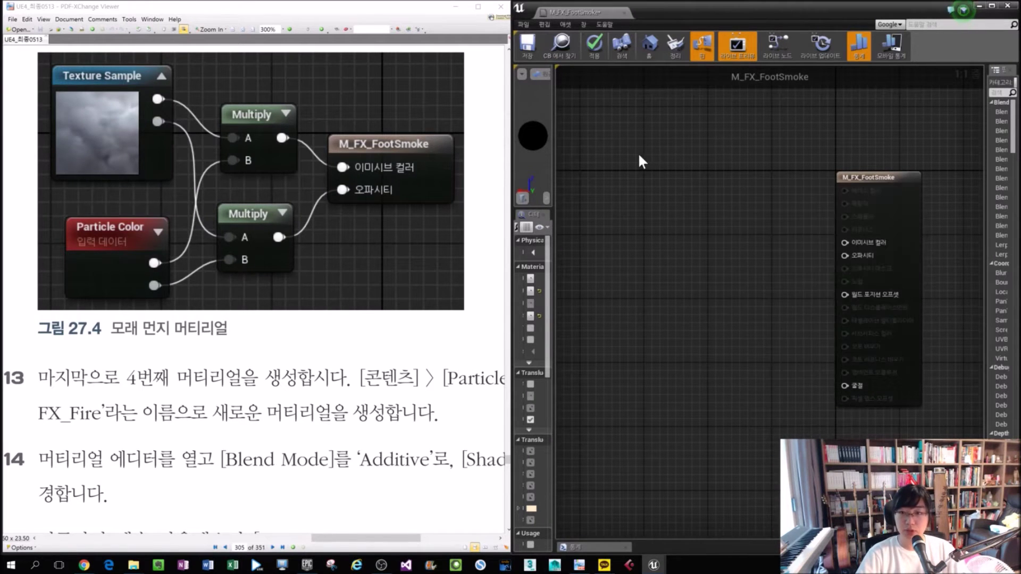
{"action": "left_click", "coordinate": [632, 158]}
Step: Try to find a texture for the Texture Sample by searching for FootSmoke
{"action": "left_click_drag", "start_coordinate": [554, 291], "coordinate": [659, 292]}
{"action": "left_click", "coordinate": [629, 319]}
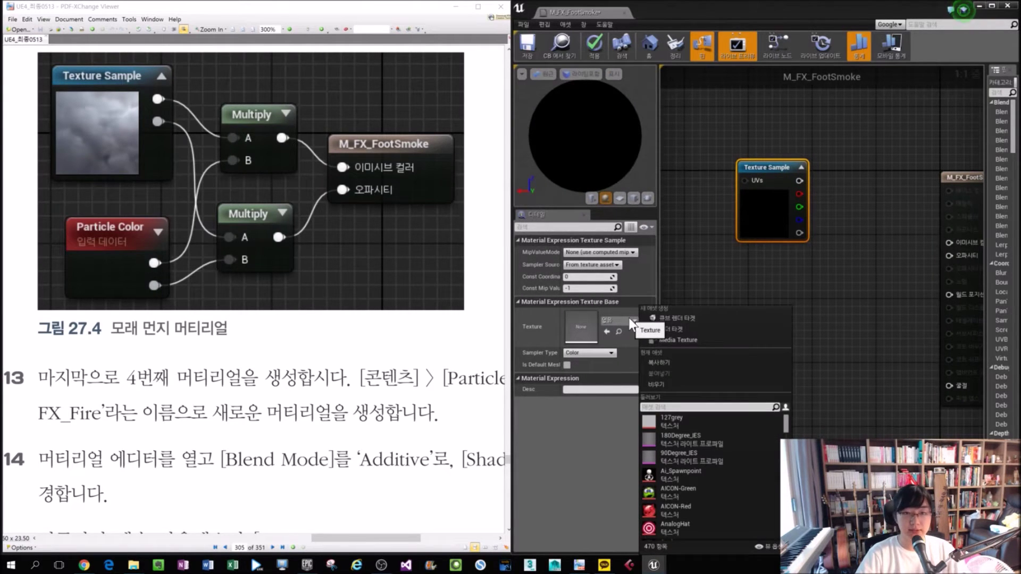
{"action": "type", "text": "Foto"}
{"action": "key", "text": "BackSpace"}
{"action": "key", "text": "BackSpace"}
{"action": "type", "text": "otSmoke"}
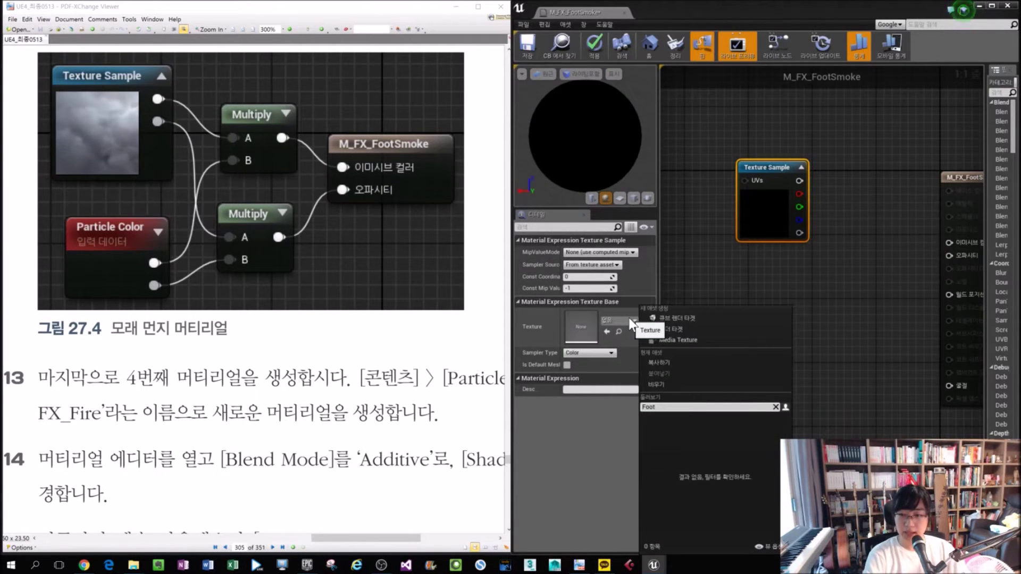
{"action": "key", "text": "BackSpace"}
{"action": "key", "text": "BackSpace"}
{"action": "key", "text": "BackSpace"}
{"action": "key", "text": "BackSpace"}
{"action": "key", "text": "BackSpace"}
{"action": "key", "text": "BackSpace"}
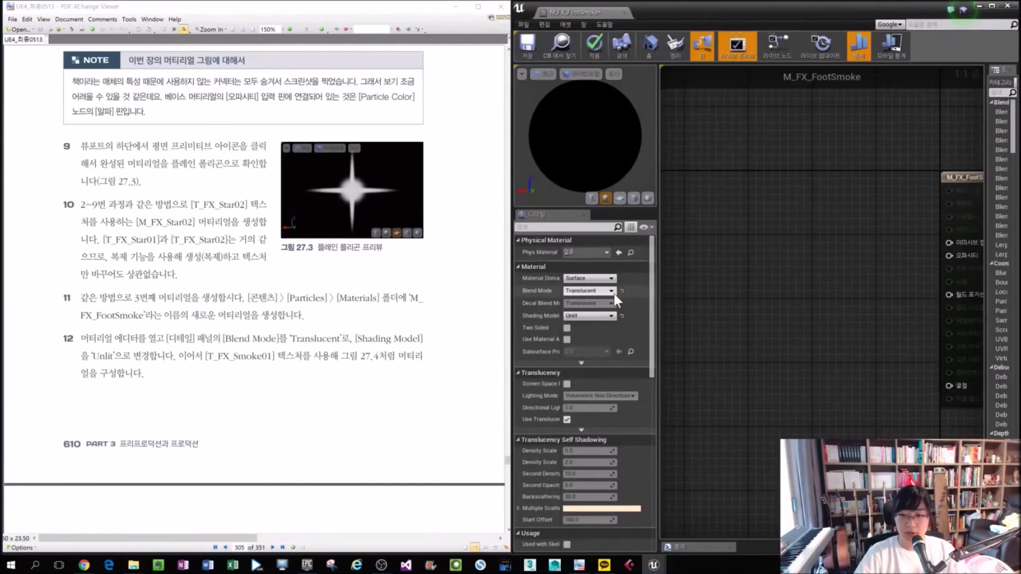
Step: Check step 12 of the PDF for the required material settings and texture name, and review the node layout in Figure 27.4
{"action": "left_click", "coordinate": [611, 292]}
{"action": "left_click", "coordinate": [576, 311]}
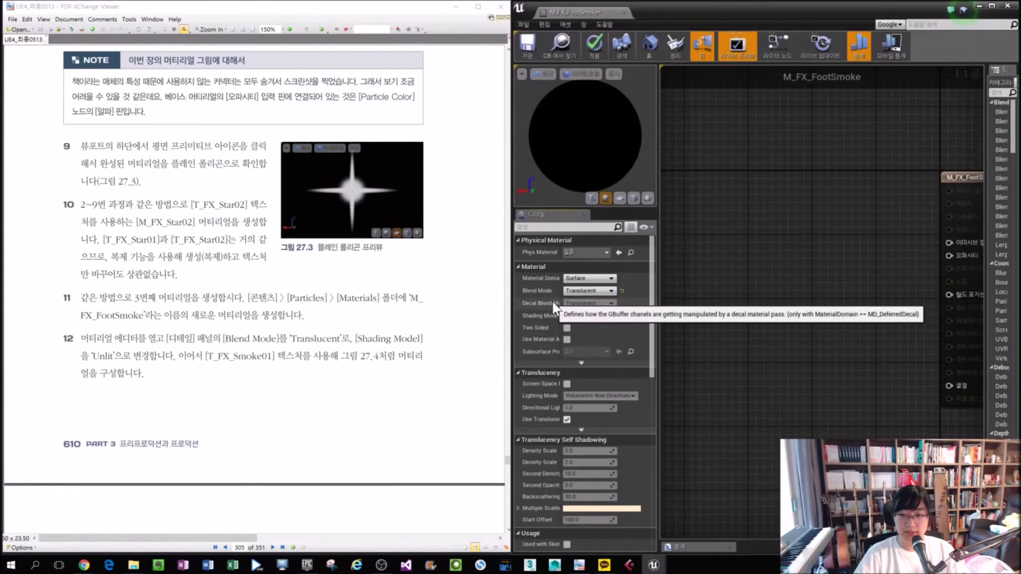
{"action": "left_click_drag", "start_coordinate": [210, 538], "coordinate": [420, 538]}
{"action": "scroll", "coordinate": [250, 271], "scroll_direction": "up", "scroll_amount": 1, "text": "ctrl"}
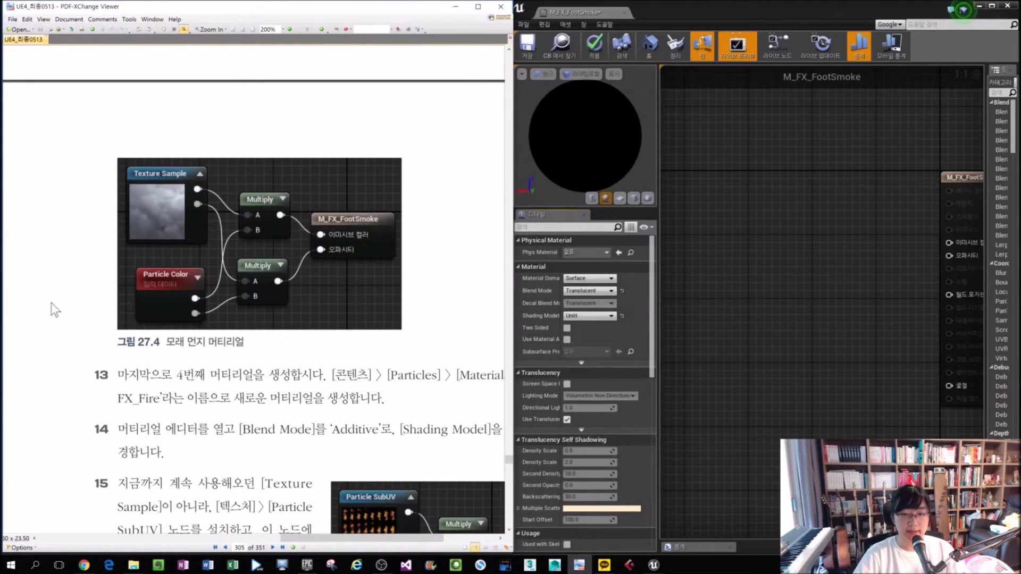
{"action": "scroll", "coordinate": [259, 378], "scroll_direction": "down", "scroll_amount": 6}
{"action": "left_click_drag", "start_coordinate": [369, 538], "coordinate": [133, 538]}
{"action": "scroll", "coordinate": [224, 438], "scroll_direction": "down", "scroll_amount": 2}
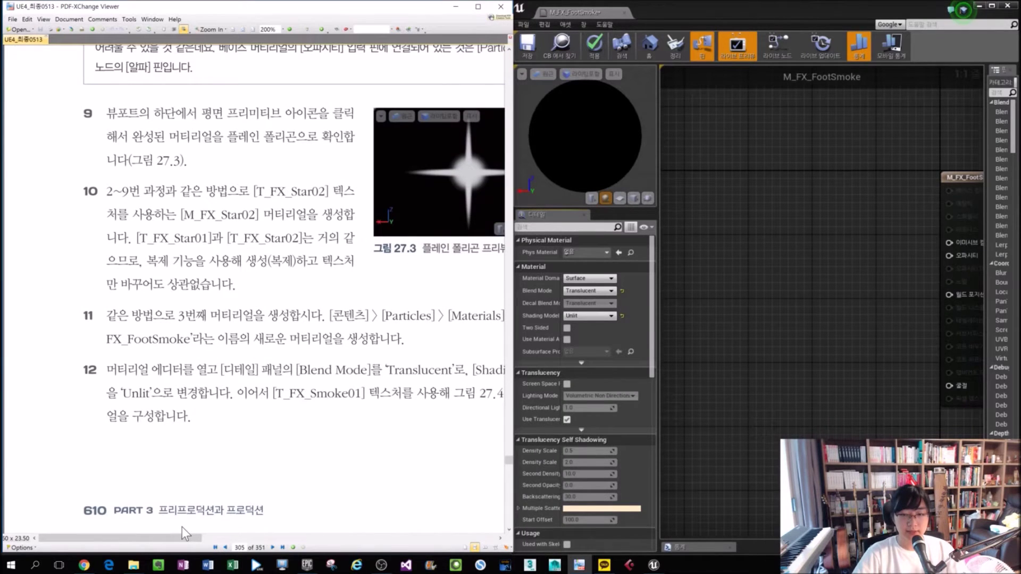
{"action": "scroll", "coordinate": [267, 446], "scroll_direction": "down", "scroll_amount": 1}
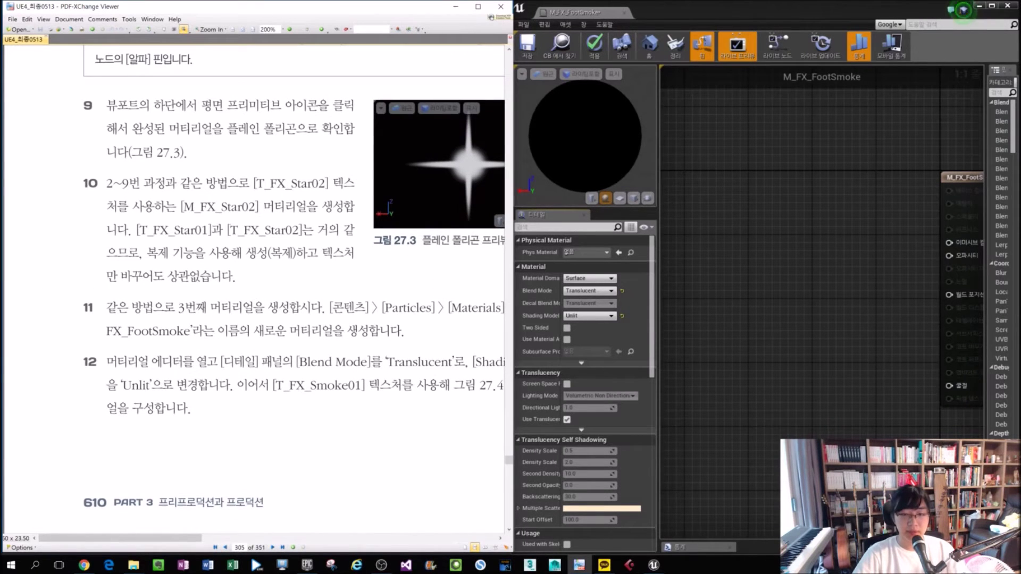
{"action": "left_click_drag", "start_coordinate": [275, 385], "coordinate": [362, 386]}
{"action": "left_click_drag", "start_coordinate": [205, 538], "coordinate": [271, 543]}
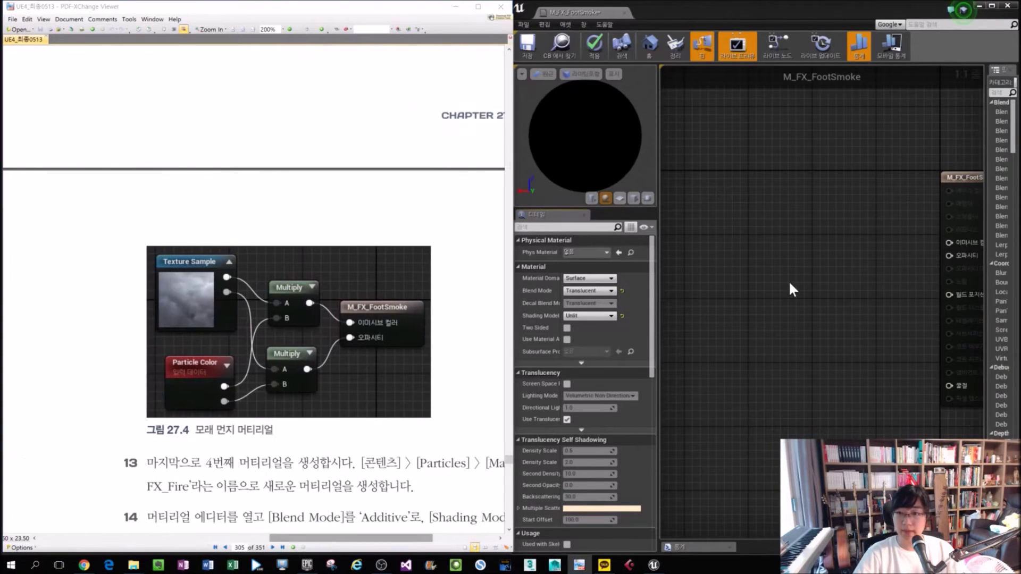
Step: Add a Texture Sample node to the graph and assign it the T_FX_Smoke01 texture
{"action": "left_click", "coordinate": [743, 191]}
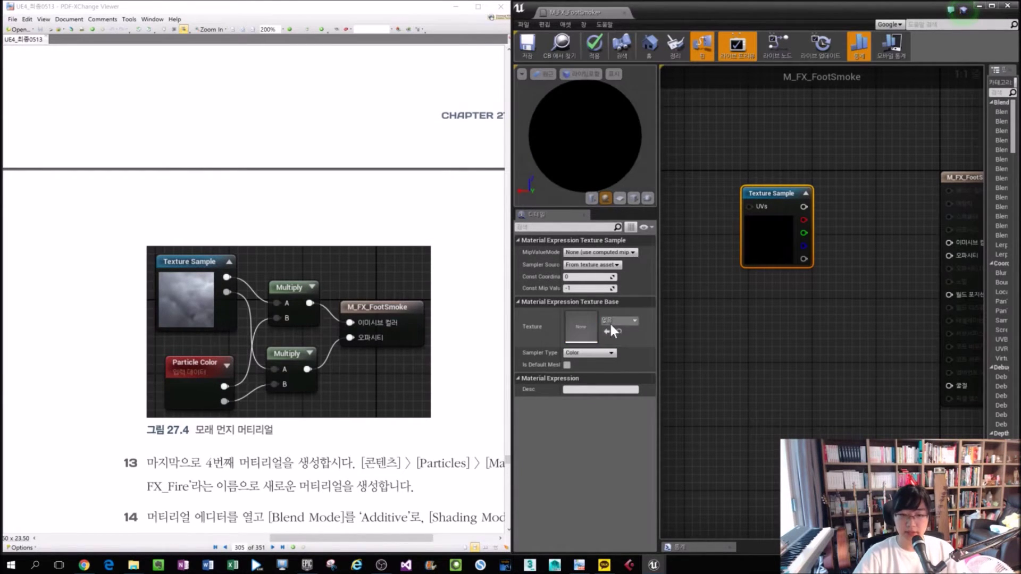
{"action": "left_click", "coordinate": [632, 320]}
{"action": "type", "text": "Smoke"}
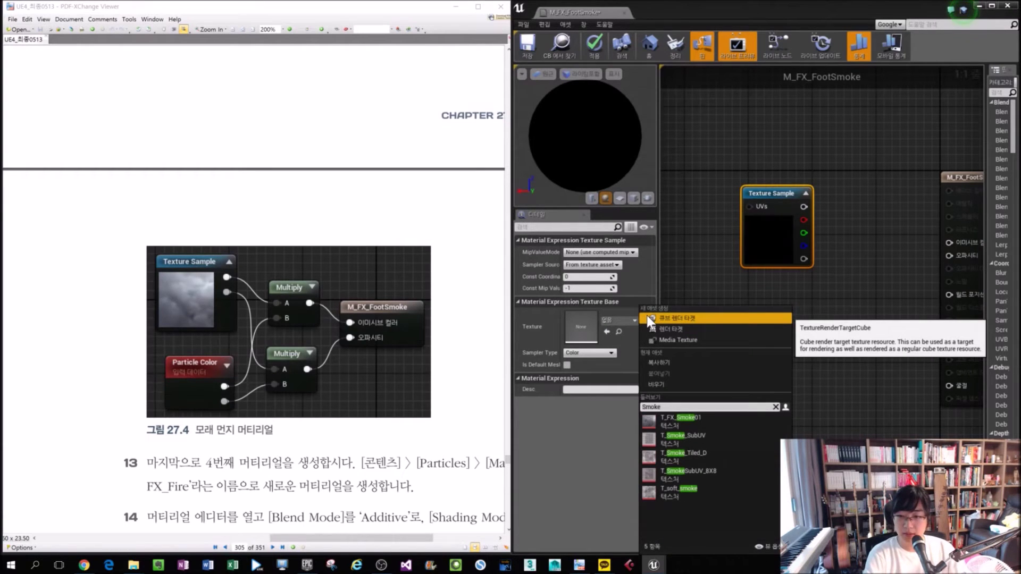
{"action": "left_click", "coordinate": [697, 420]}
{"action": "left_click", "coordinate": [723, 370]}
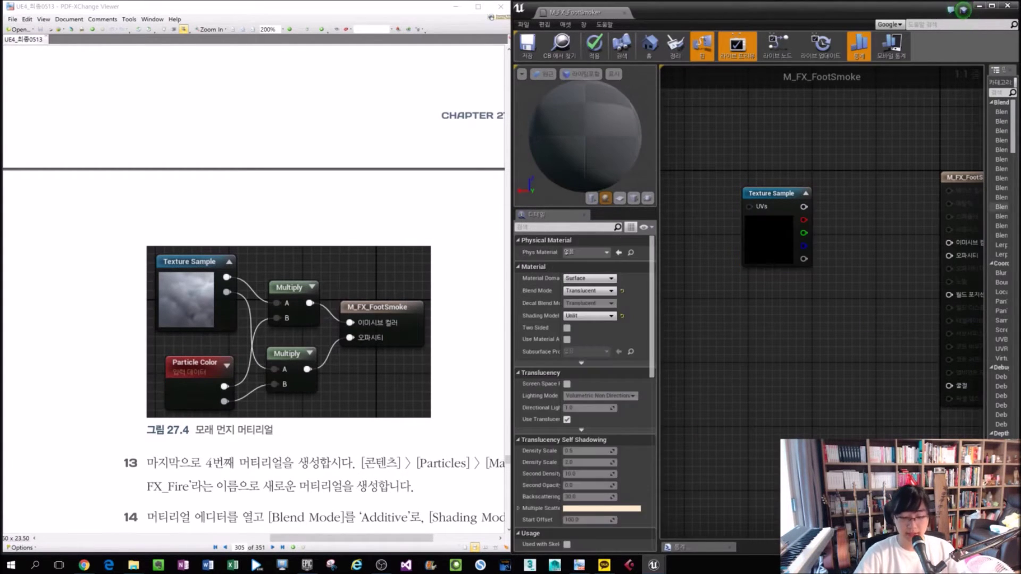
Step: Find the ParticleColor expression in the palette and place it below the Texture Sample node
{"action": "left_click", "coordinate": [1000, 93]}
{"action": "type", "text": "particle"}
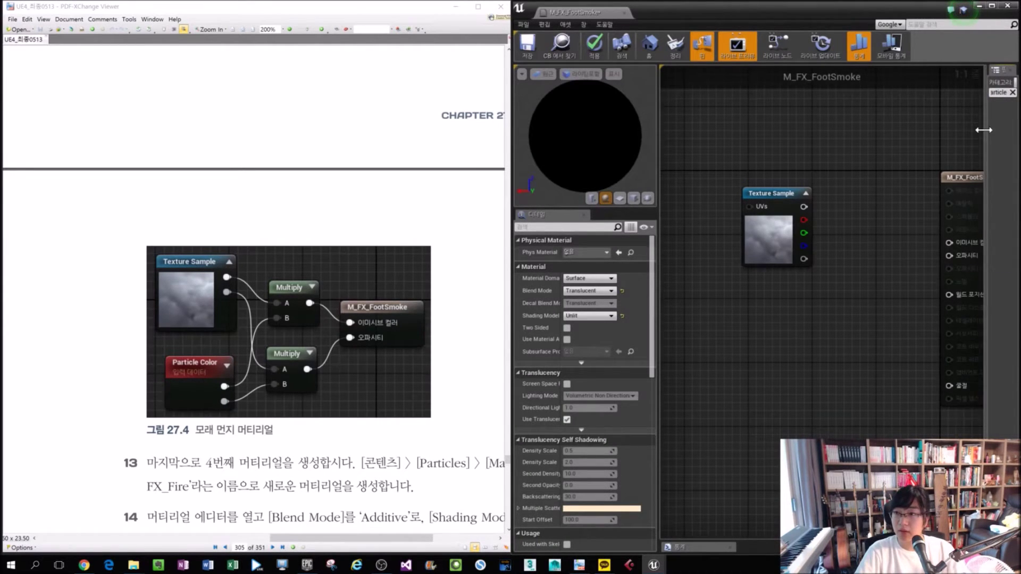
{"action": "left_click_drag", "start_coordinate": [986, 133], "coordinate": [913, 125]}
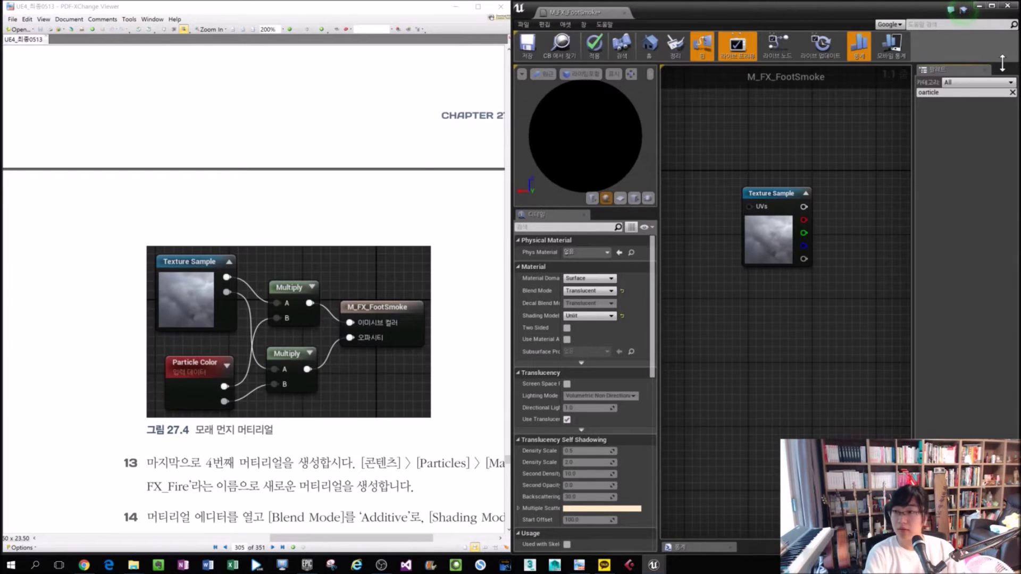
{"action": "left_click", "coordinate": [960, 93]}
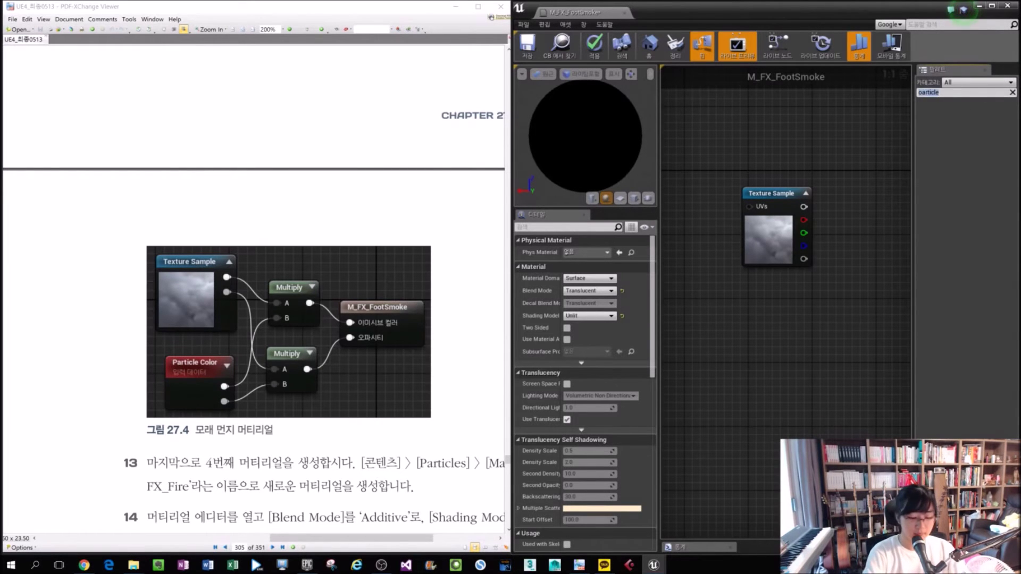
{"action": "type", "text": "particle C"}
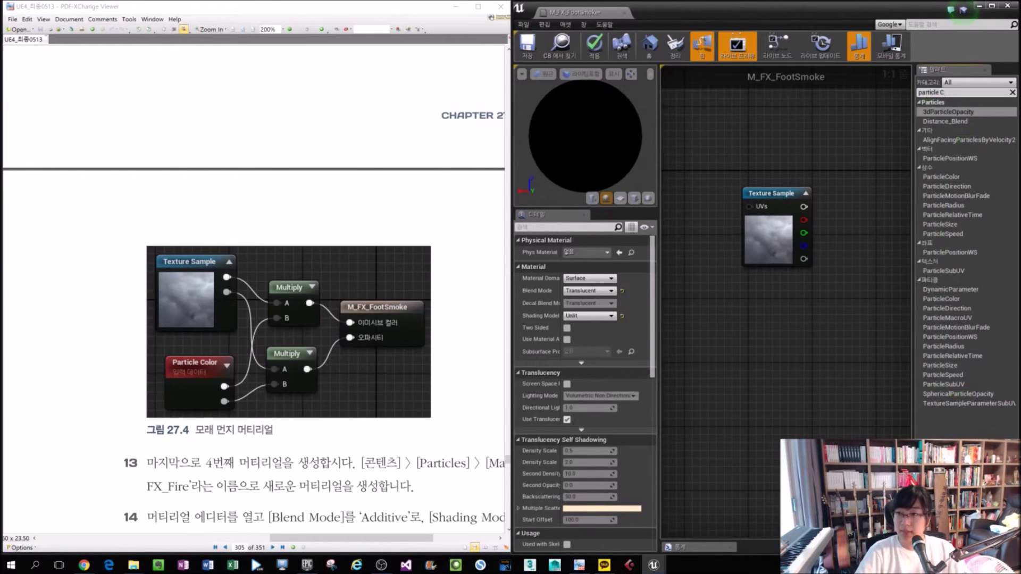
{"action": "type", "text": "olor"}
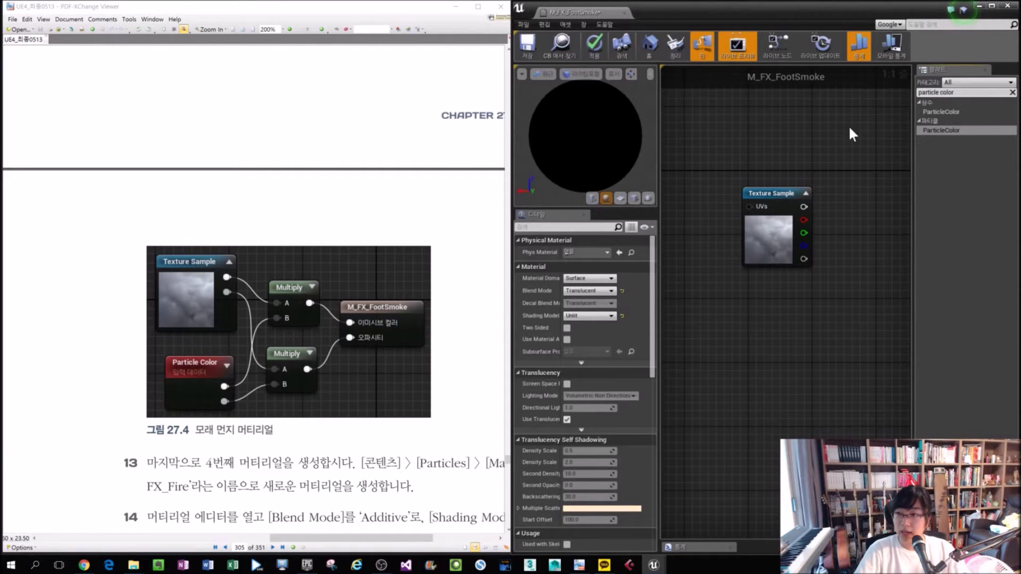
{"action": "left_click_drag", "start_coordinate": [934, 127], "coordinate": [750, 307]}
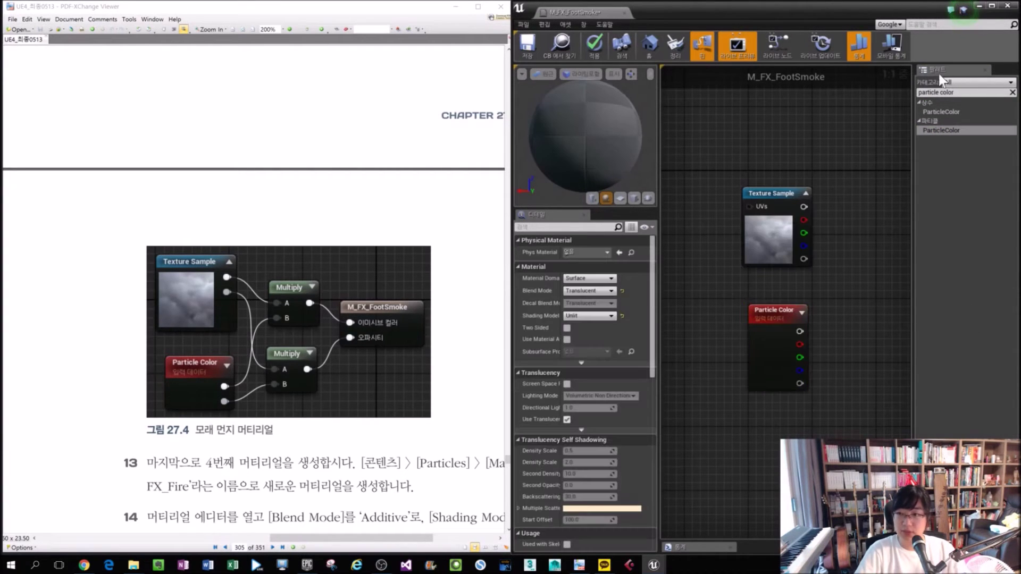
{"action": "left_click_drag", "start_coordinate": [912, 94], "coordinate": [985, 93]}
Step: Add a Multiply node beside the Texture Sample and place a copy of it beneath
{"action": "right_click", "coordinate": [845, 195]}
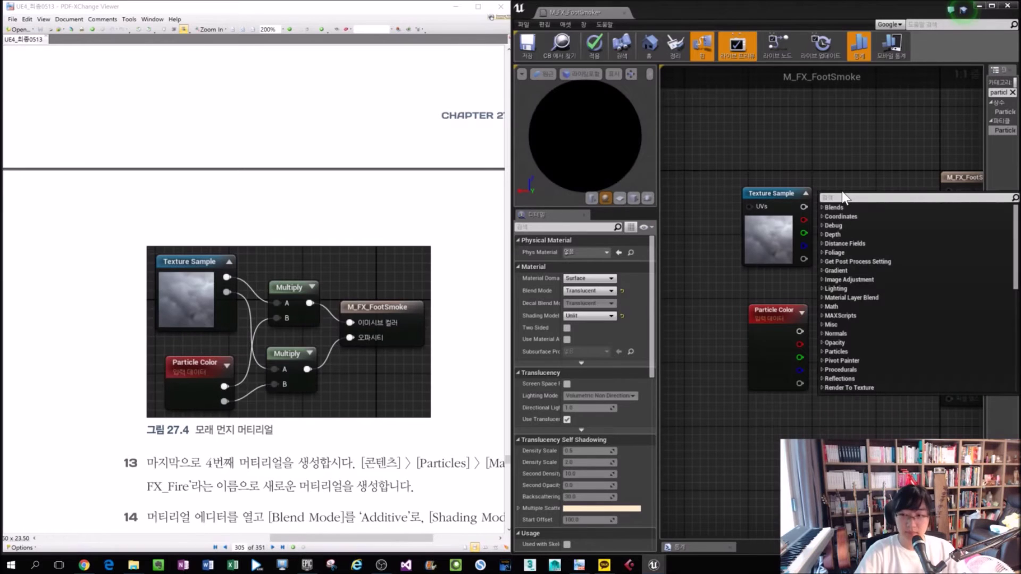
{"action": "type", "text": "Multi"}
{"action": "key", "text": "Return"}
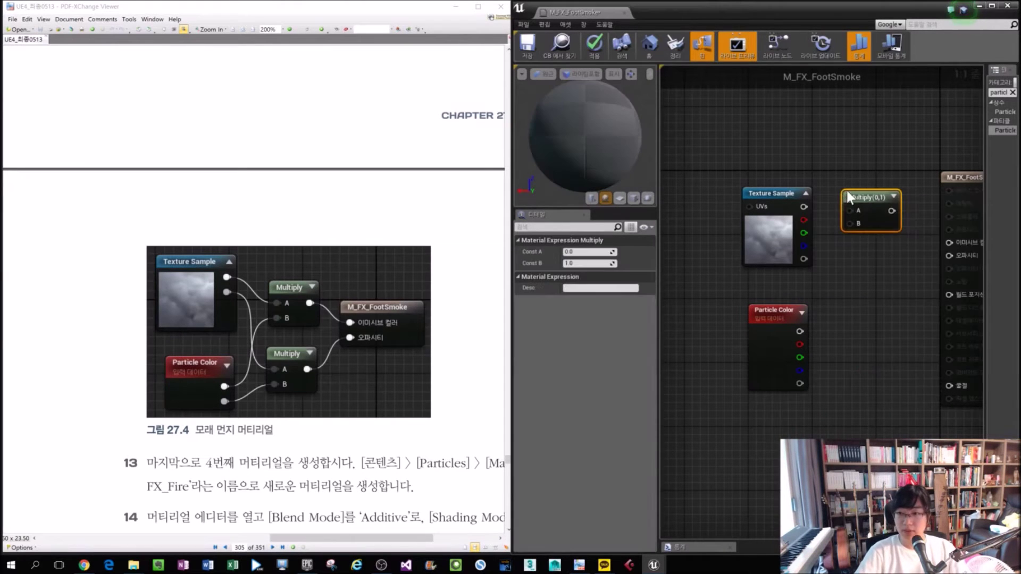
{"action": "key", "text": "ctrl+c"}
{"action": "key", "text": "ctrl+v"}
{"action": "left_click_drag", "start_coordinate": [924, 282], "coordinate": [887, 277]}
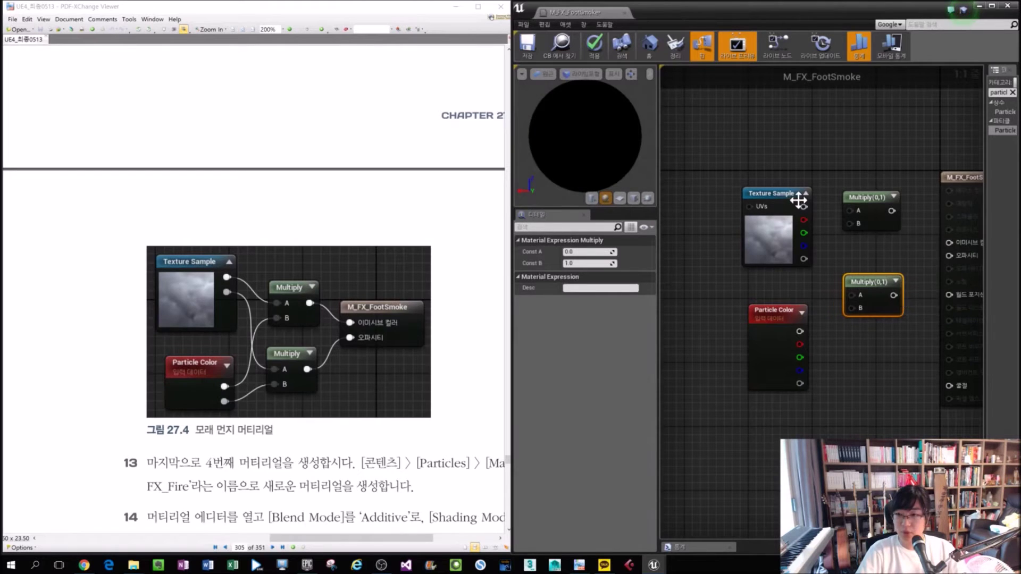
Step: Connect the Texture Sample and Particle Color main outputs to the upper Multiply's A and B, and their alpha outputs to the lower Multiply's A and B
{"action": "left_click_drag", "start_coordinate": [803, 207], "coordinate": [850, 206]}
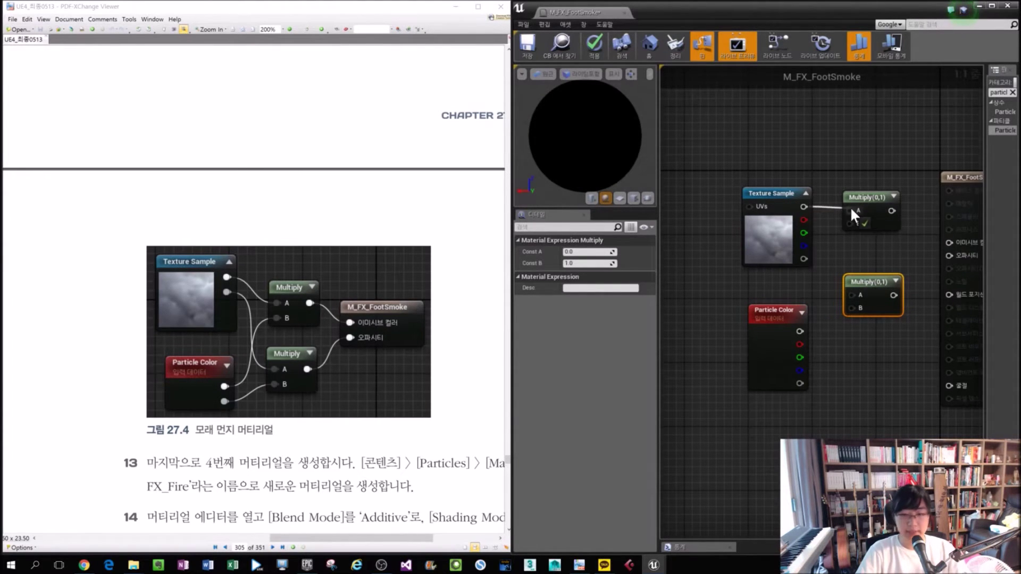
{"action": "left_click_drag", "start_coordinate": [799, 330], "coordinate": [849, 221]}
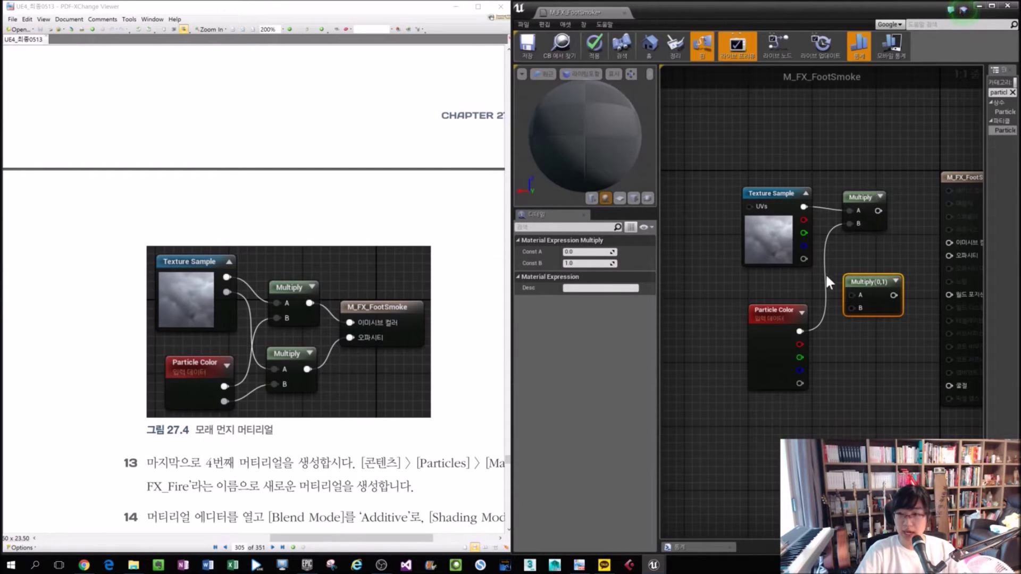
{"action": "left_click_drag", "start_coordinate": [804, 260], "coordinate": [852, 295]}
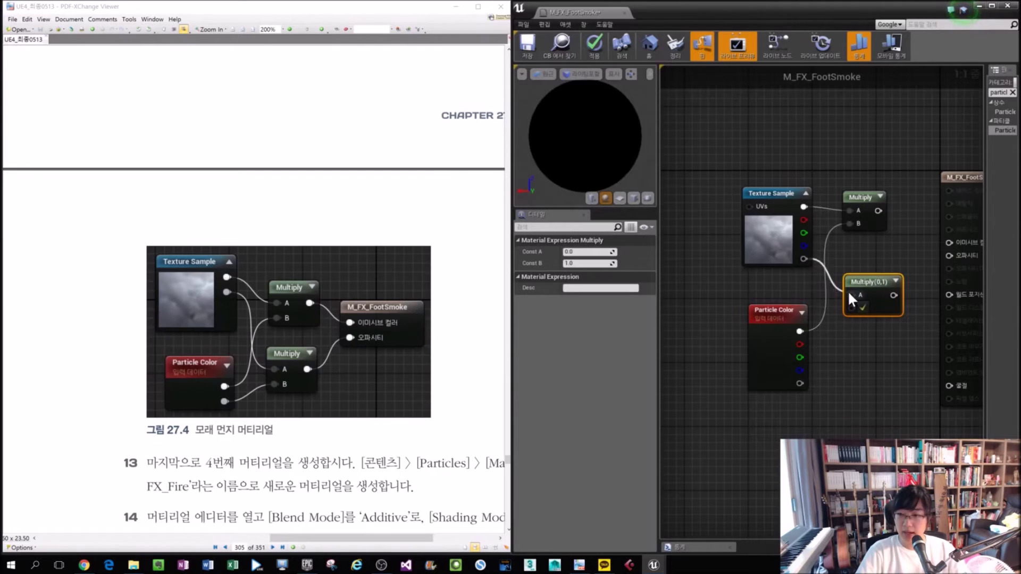
{"action": "left_click_drag", "start_coordinate": [799, 383], "coordinate": [846, 308]}
{"action": "left_click", "coordinate": [851, 259]}
{"action": "left_click_drag", "start_coordinate": [801, 382], "coordinate": [850, 309]}
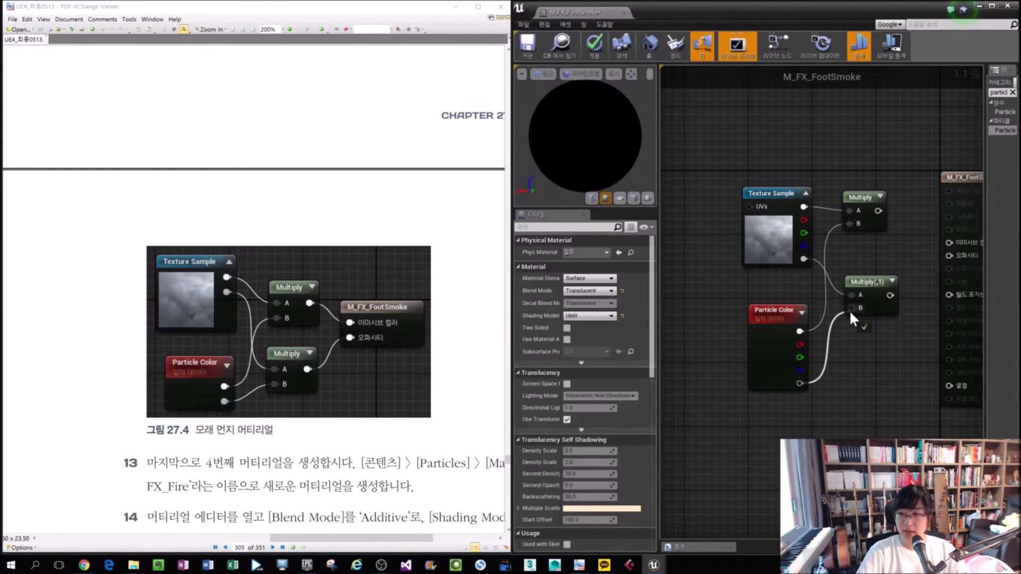
Step: Connect the upper Multiply to the Emissive Color input and the lower Multiply to the Opacity input of M_FX_FootSmoke
{"action": "right_click_drag", "start_coordinate": [858, 383], "coordinate": [752, 395]}
{"action": "left_click_drag", "start_coordinate": [771, 223], "coordinate": [842, 254]}
{"action": "left_click_drag", "start_coordinate": [772, 308], "coordinate": [841, 267]}
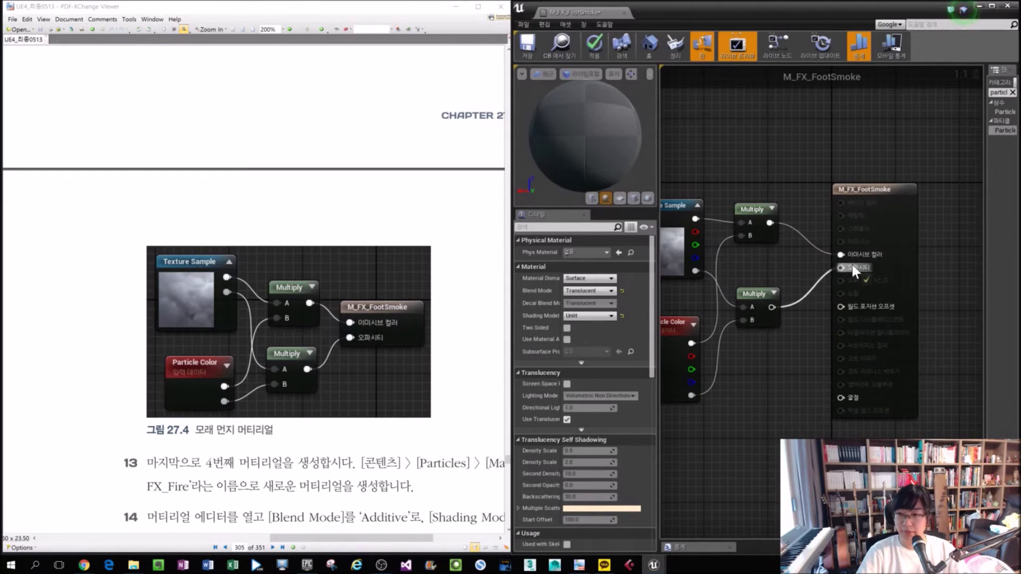
{"action": "right_click_drag", "start_coordinate": [777, 336], "coordinate": [830, 319]}
{"action": "left_click_drag", "start_coordinate": [702, 430], "coordinate": [852, 230]}
{"action": "key", "text": "ctrl+a"}
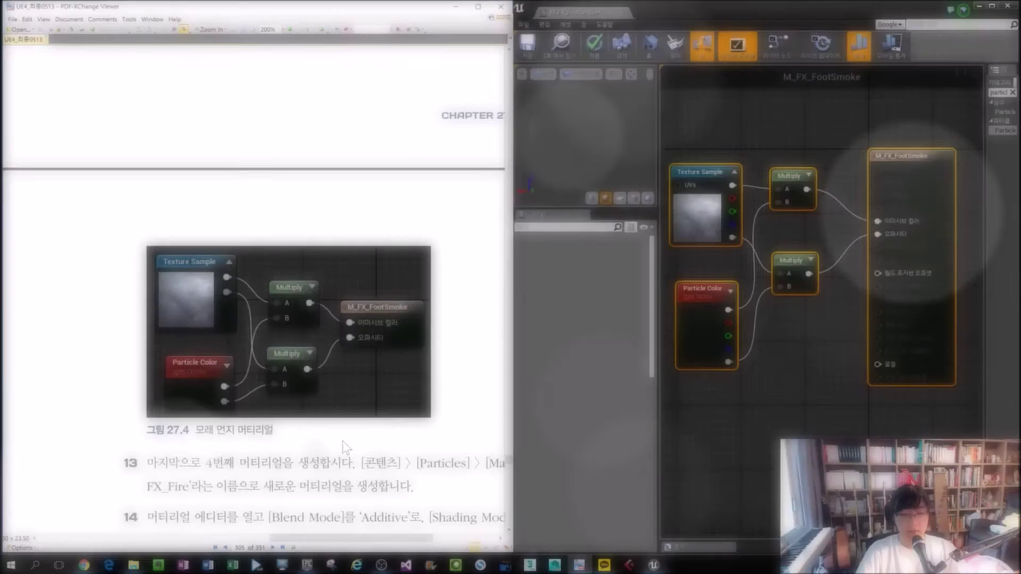
Step: Bring steps 13 to 15 of the tutorial PDF into view and minimize the material editor to return to the Content Browser
{"action": "left_click", "coordinate": [342, 441]}
{"action": "scroll", "coordinate": [337, 438], "scroll_direction": "down", "scroll_amount": 3}
{"action": "left_click_drag", "start_coordinate": [320, 538], "coordinate": [352, 538]}
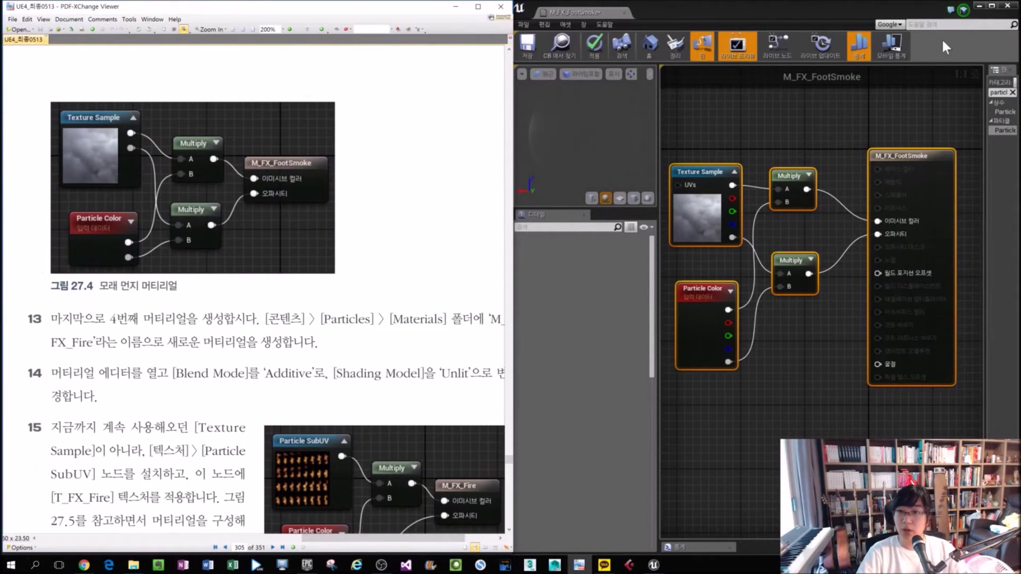
{"action": "left_click", "coordinate": [893, 107]}
{"action": "left_click", "coordinate": [979, 6]}
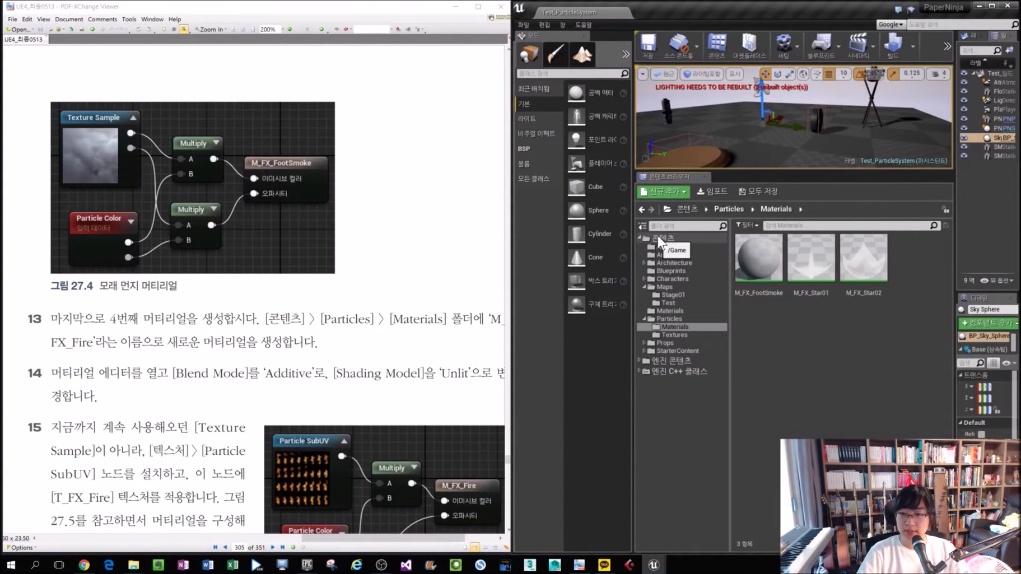
Step: Create a new material named M_FX_Fire in the Particles/Materials folder and open it for editing
{"action": "left_click", "coordinate": [665, 193]}
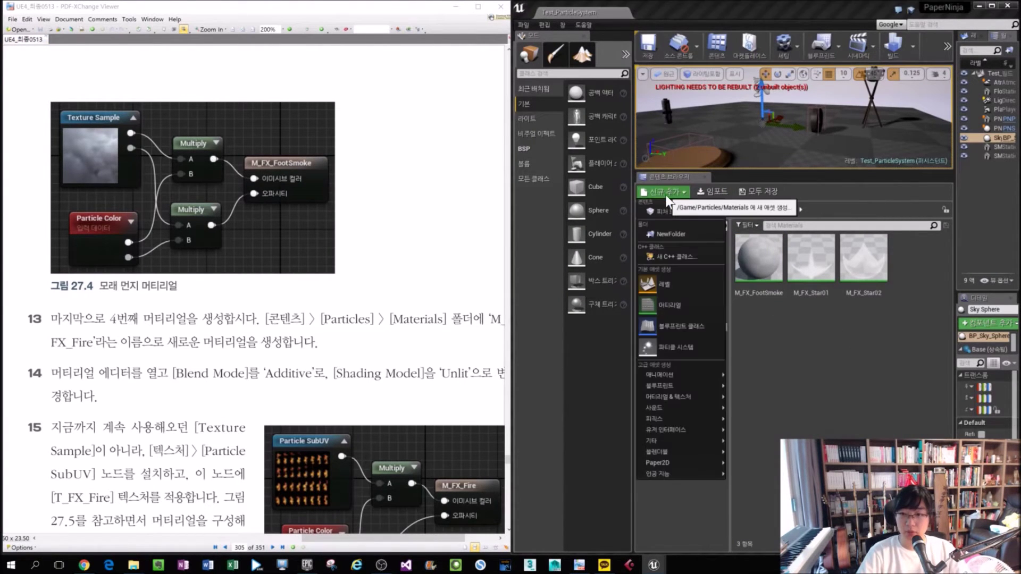
{"action": "left_click", "coordinate": [691, 303]}
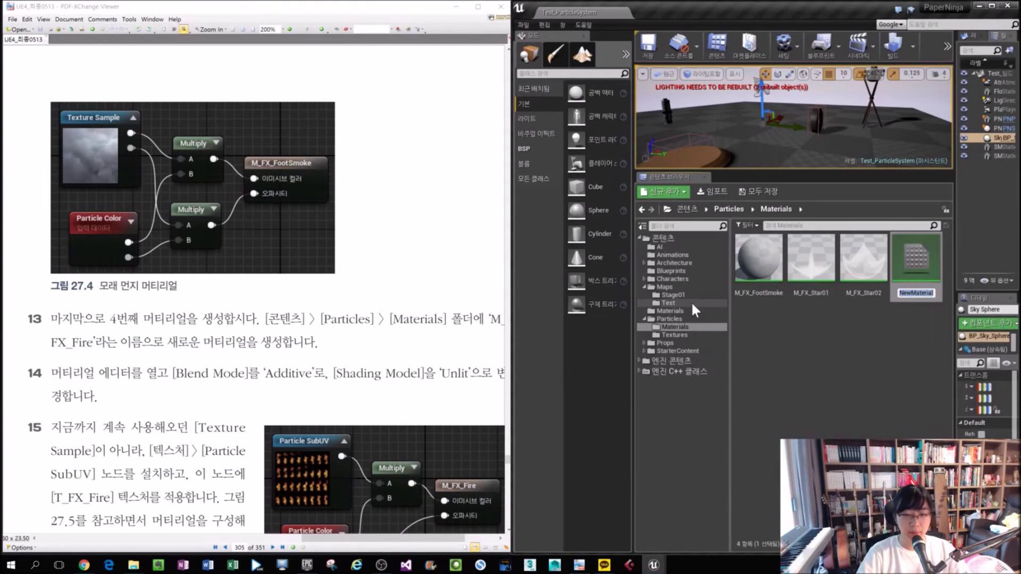
{"action": "type", "text": "M"}
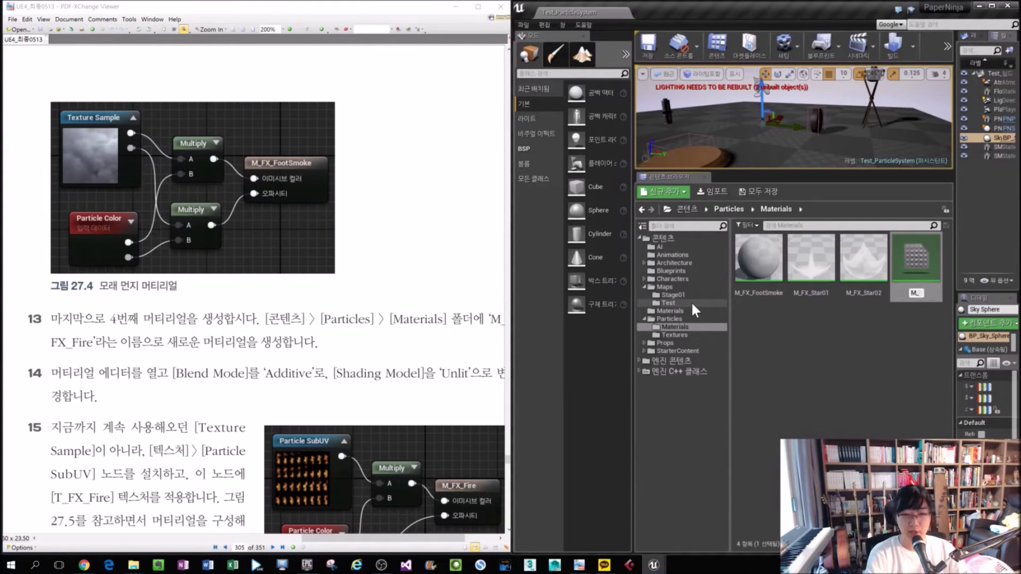
{"action": "type", "text": "_FX_Fire"}
{"action": "key", "text": "Return"}
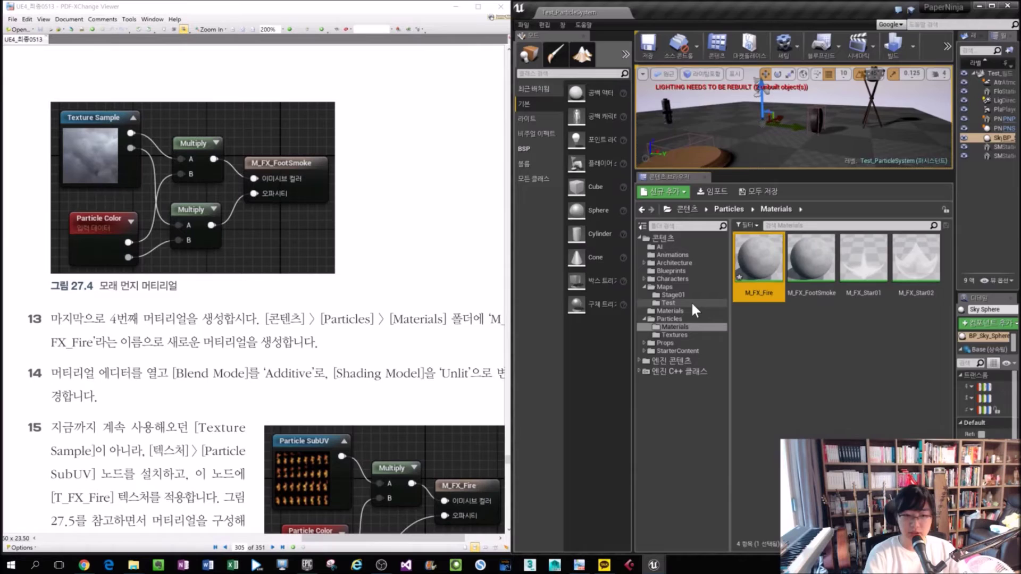
{"action": "key", "text": "Return"}
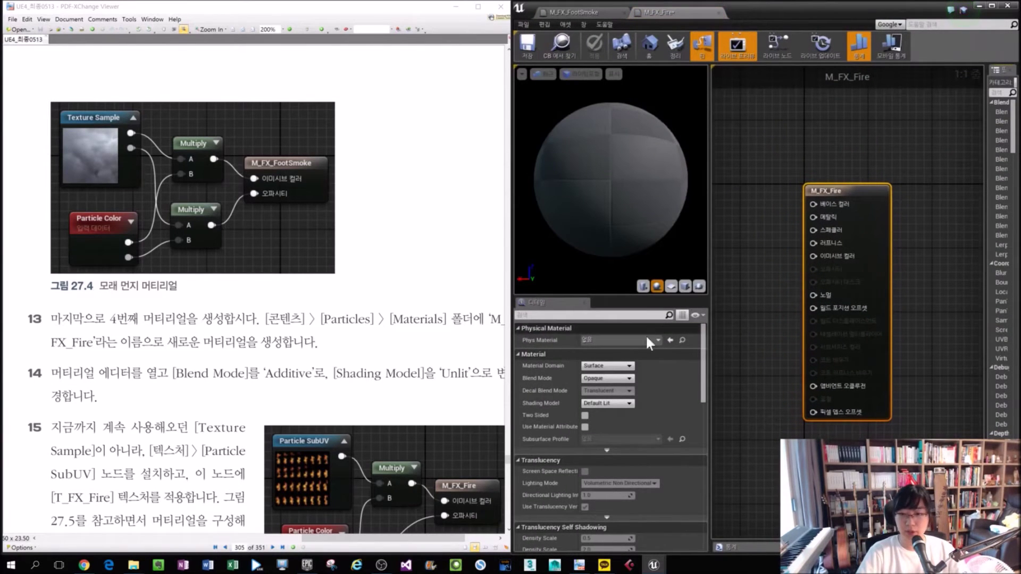
Step: Set the M_FX_Fire material's Blend Mode to Additive and its Shading Model to Unlit
{"action": "left_click", "coordinate": [602, 378]}
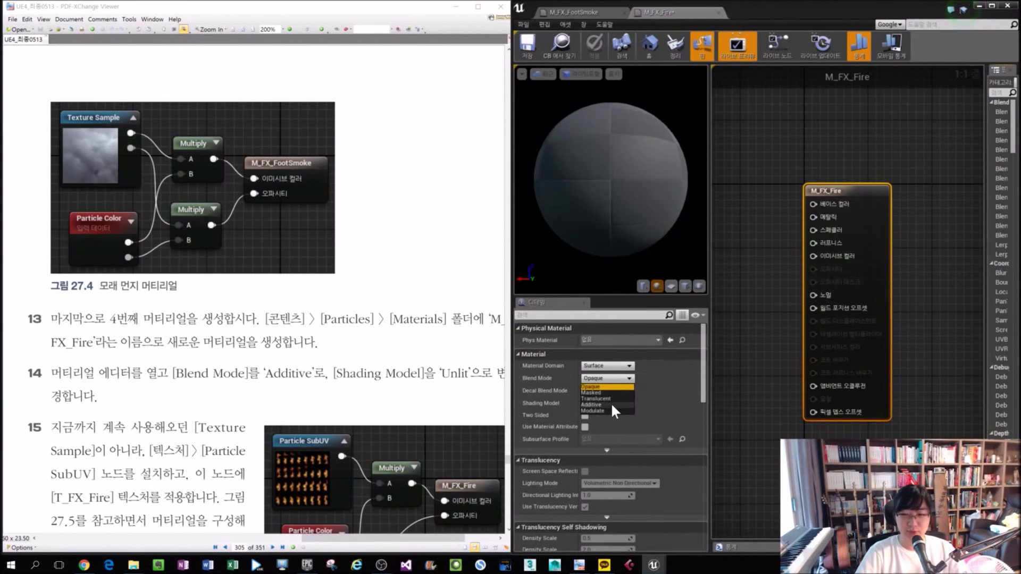
{"action": "left_click", "coordinate": [612, 405]}
{"action": "left_click", "coordinate": [613, 406]}
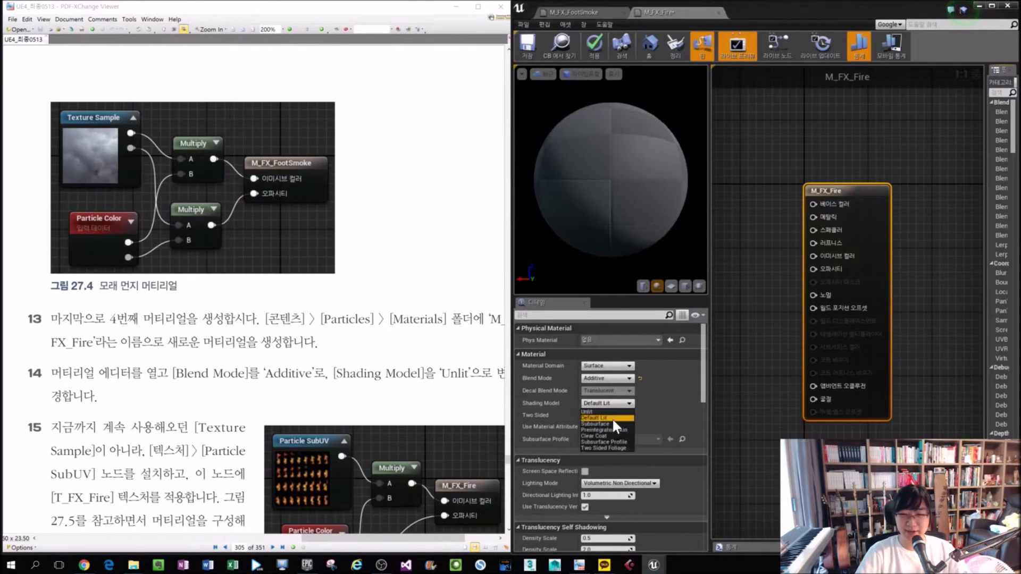
{"action": "left_click", "coordinate": [608, 412]}
Step: Examine the Figure 27.5 fire material graph and its instructions in the tutorial PDF, and widen the graph area for building it
{"action": "scroll", "coordinate": [310, 441], "scroll_direction": "down", "scroll_amount": 3}
{"action": "left_click", "coordinate": [765, 287]}
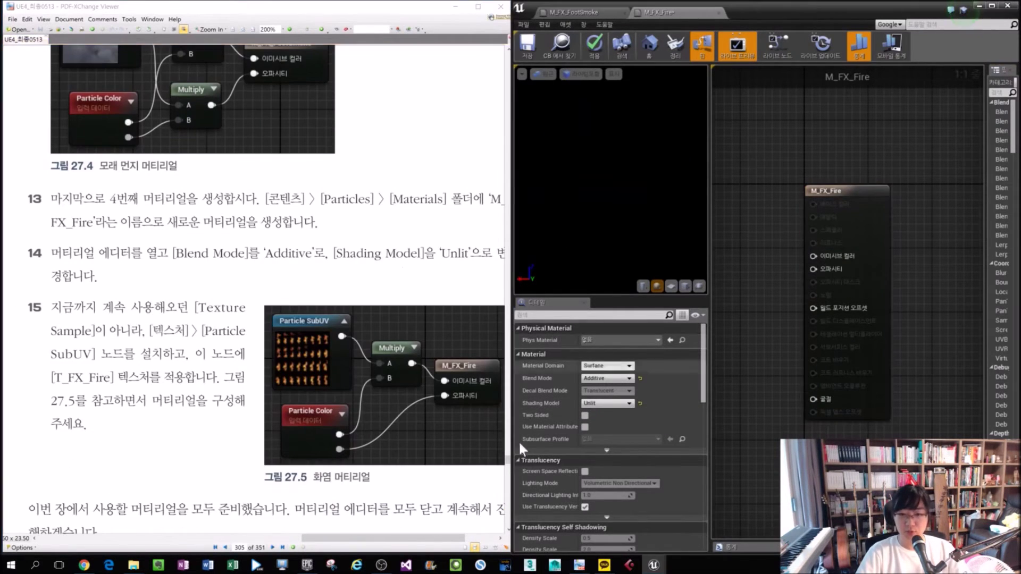
{"action": "left_click_drag", "start_coordinate": [418, 487], "coordinate": [257, 481]}
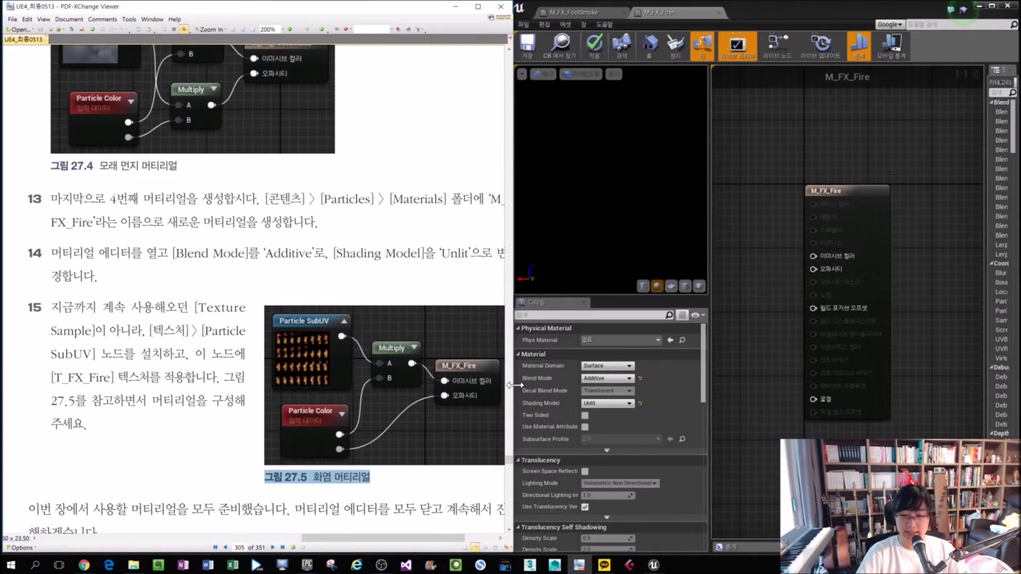
{"action": "right_click_drag", "start_coordinate": [796, 407], "coordinate": [847, 391]}
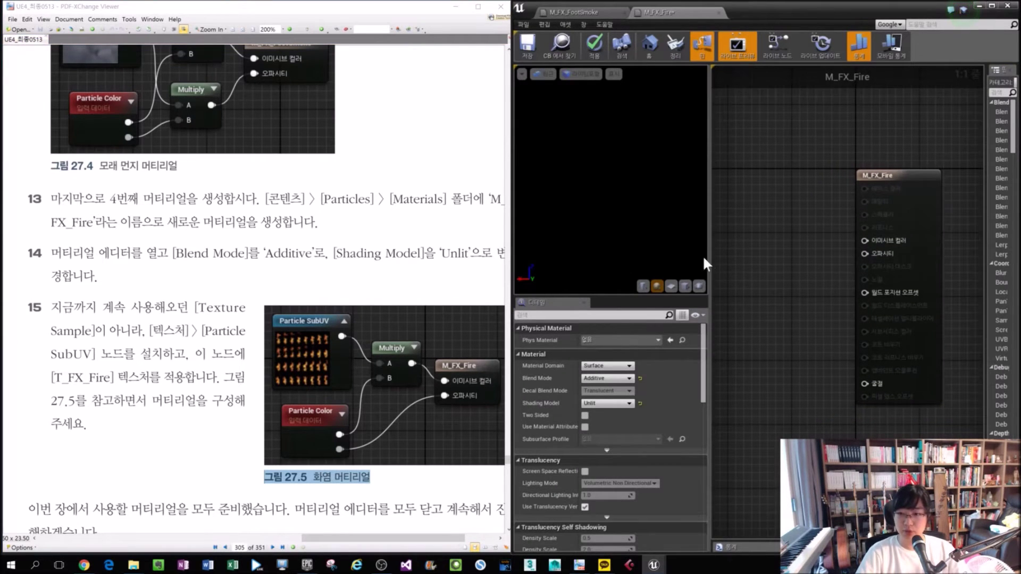
{"action": "left_click_drag", "start_coordinate": [703, 258], "coordinate": [611, 255]}
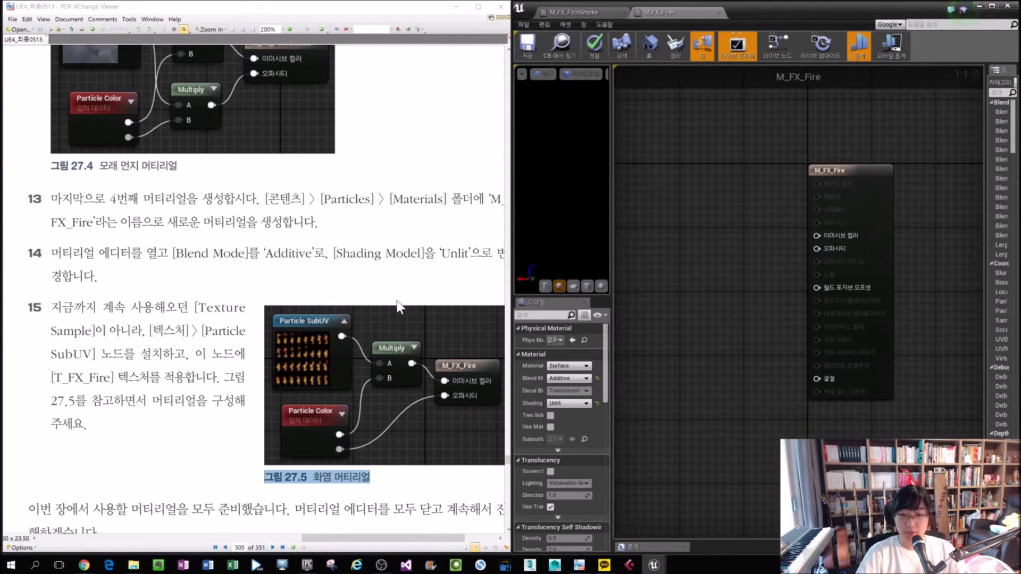
{"action": "scroll", "coordinate": [352, 346], "scroll_direction": "up", "scroll_amount": 3}
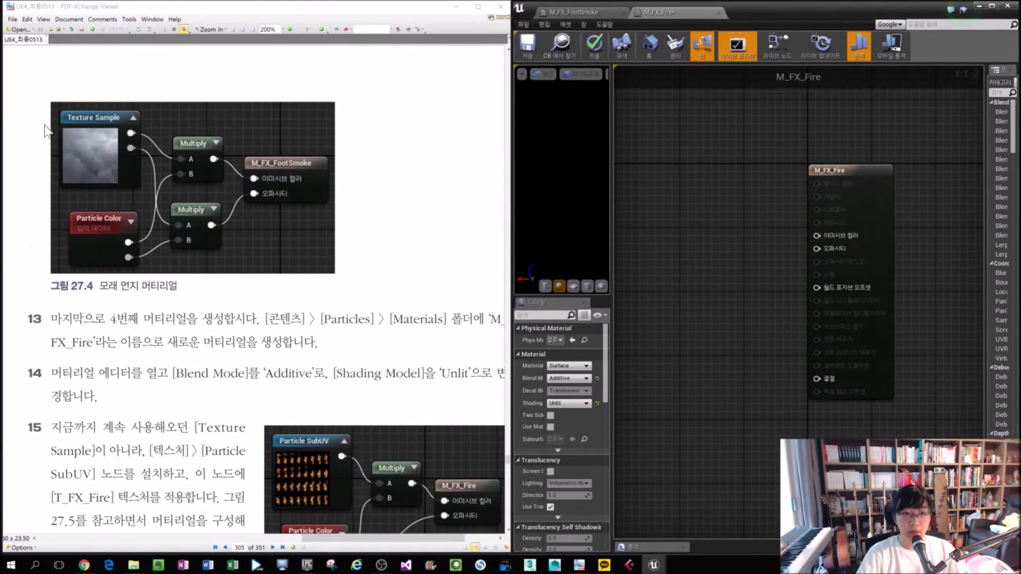
{"action": "scroll", "coordinate": [347, 333], "scroll_direction": "down", "scroll_amount": 3}
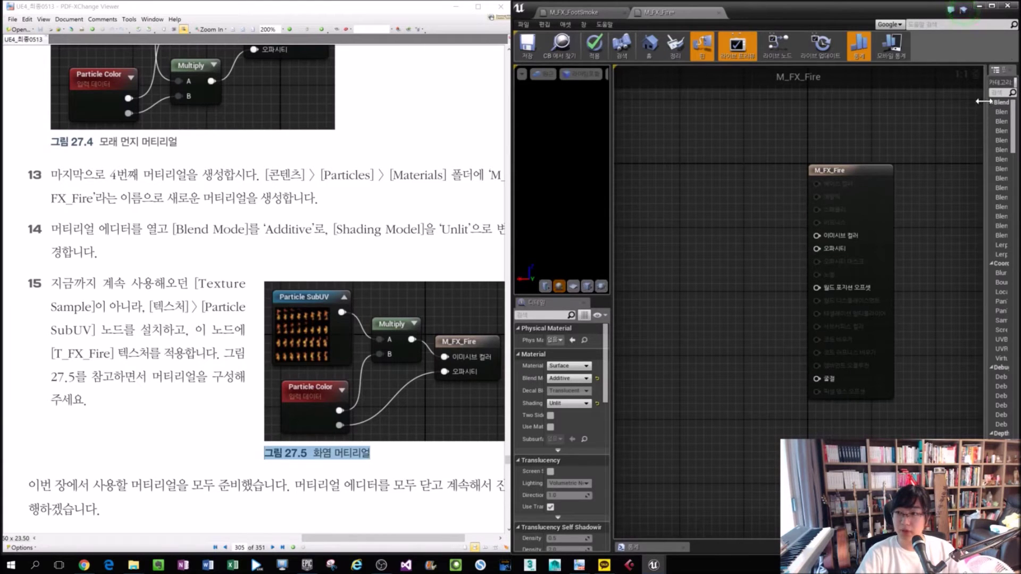
Step: Find the ParticleSubUV expression in the palette and place it beside the M_FX_Fire output node
{"action": "left_click_drag", "start_coordinate": [984, 99], "coordinate": [927, 101]}
{"action": "left_click", "coordinate": [941, 93]}
{"action": "type", "text": "Particle Sub"}
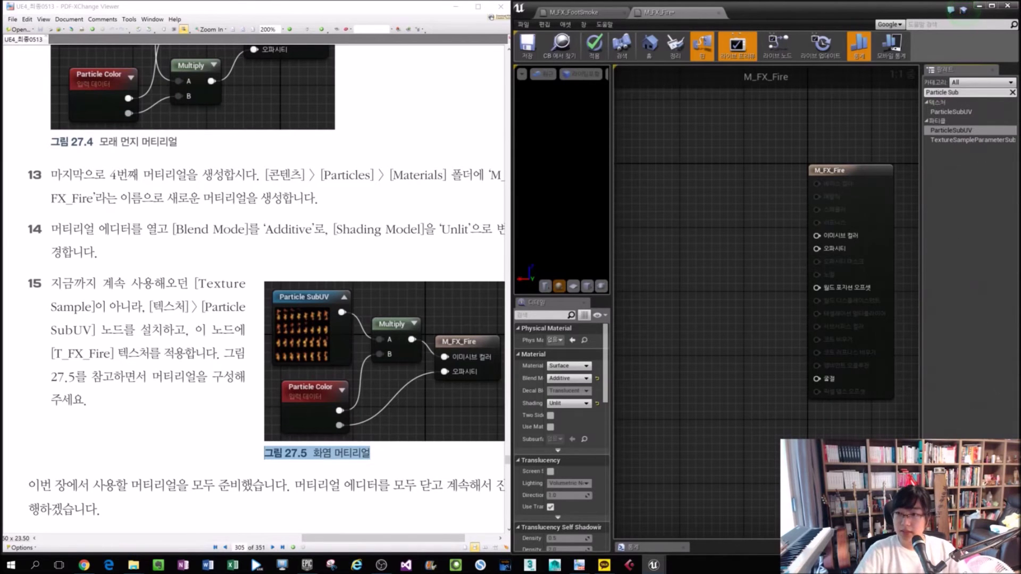
{"action": "left_click_drag", "start_coordinate": [965, 110], "coordinate": [685, 139]}
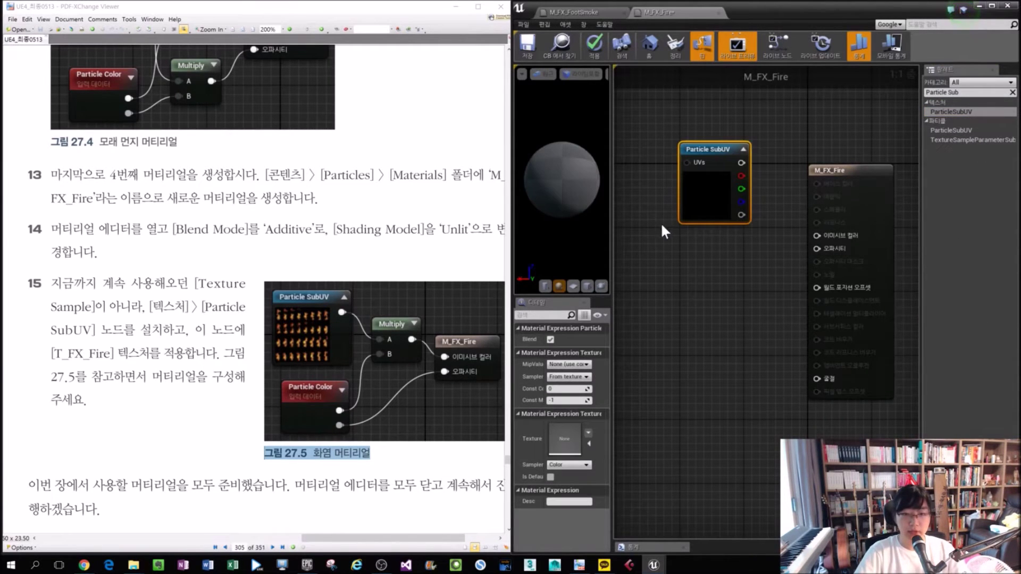
{"action": "left_click", "coordinate": [643, 254]}
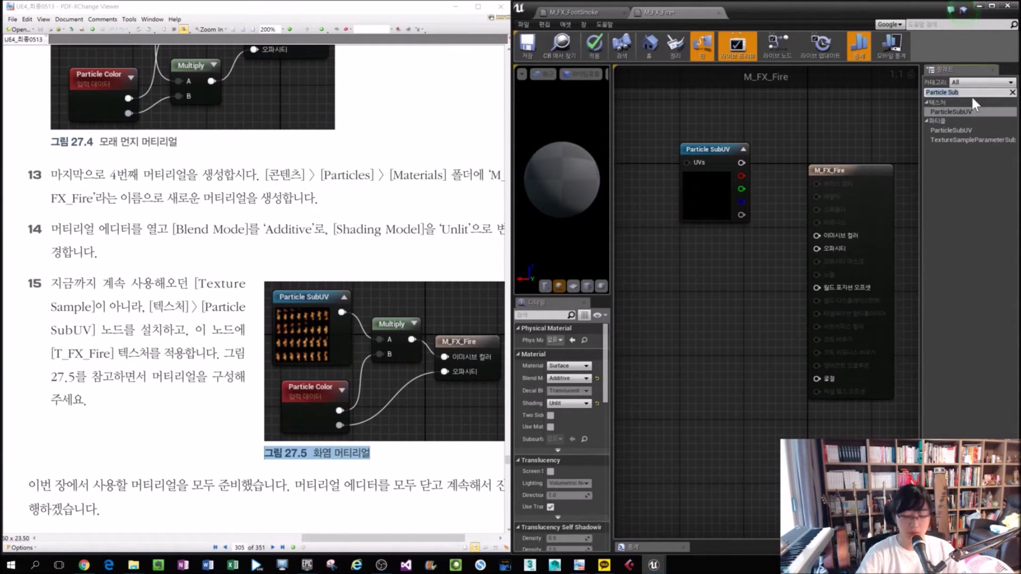
Step: Find the ParticleColor expression in the palette and place it below the Particle SubUV node
{"action": "type", "text": "paritl"}
{"action": "key", "text": "BackSpace"}
{"action": "key", "text": "BackSpace"}
{"action": "key", "text": "BackSpace"}
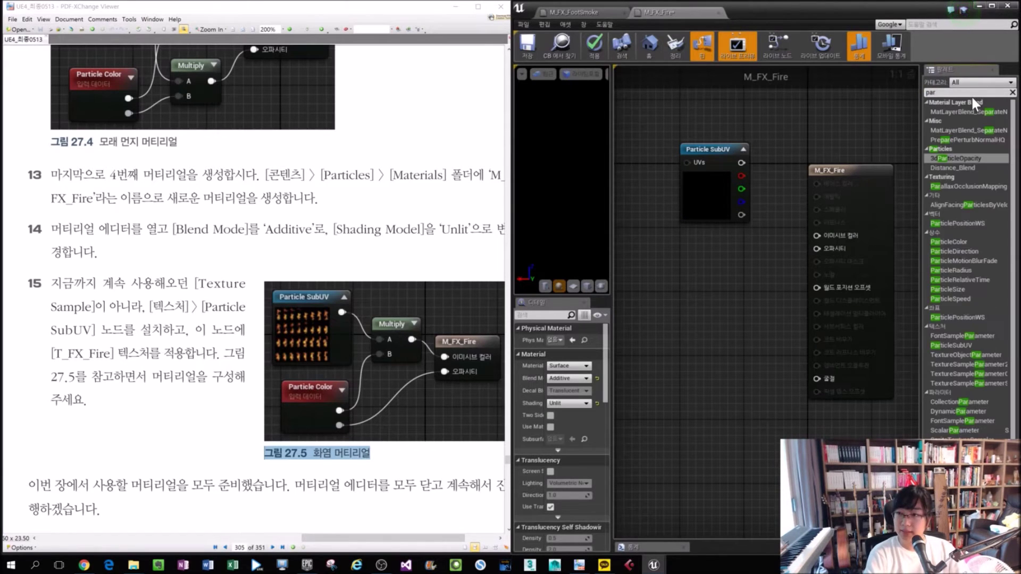
{"action": "type", "text": "ticle S"}
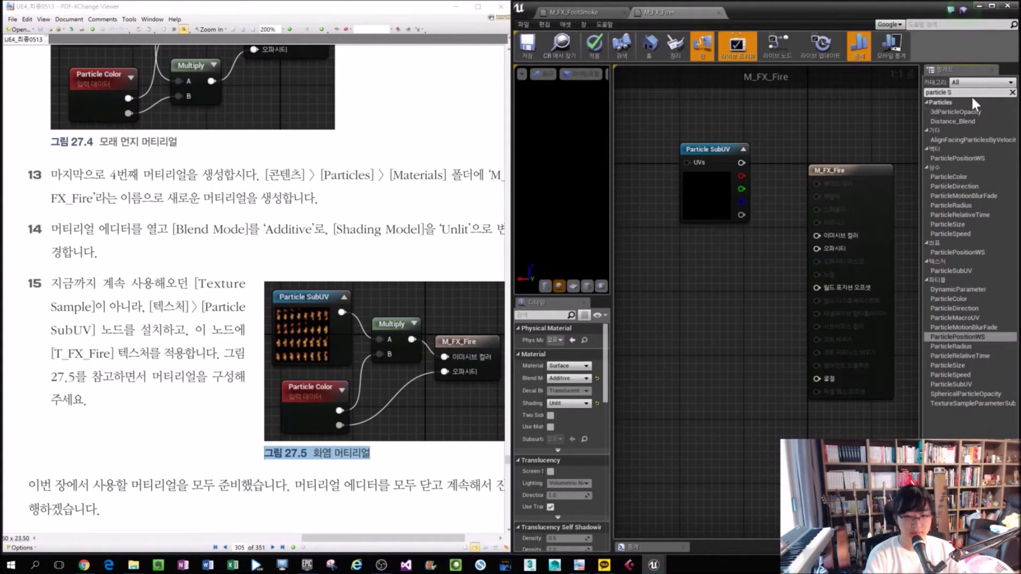
{"action": "key", "text": "BackSpace"}
{"action": "type", "text": "Color"}
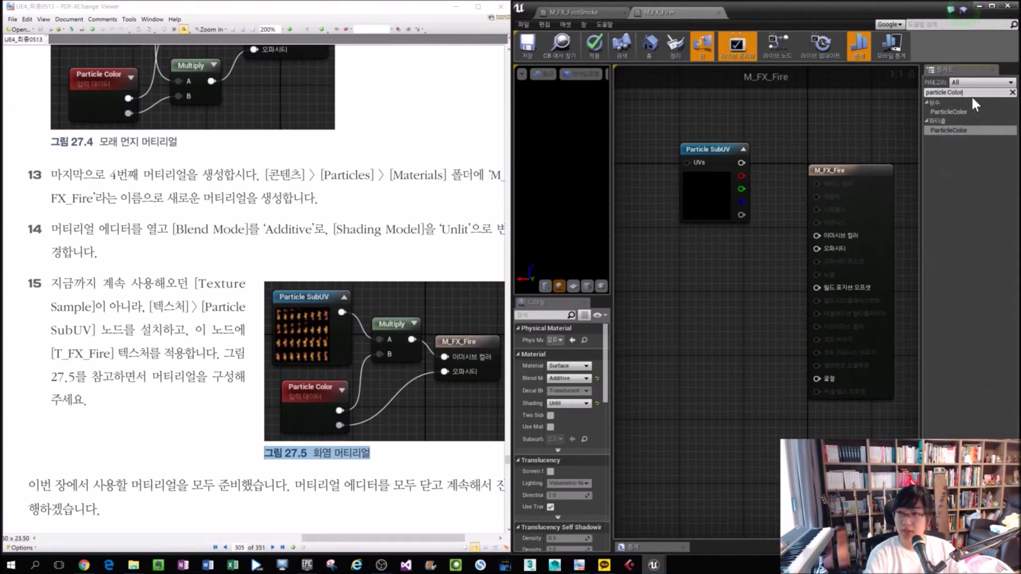
{"action": "left_click", "coordinate": [948, 131]}
{"action": "left_click_drag", "start_coordinate": [946, 132], "coordinate": [690, 260]}
Step: Move the M_FX_Fire output node farther away and add a Multiply node between it and the Particle SubUV node
{"action": "left_click_drag", "start_coordinate": [866, 170], "coordinate": [897, 175]}
{"action": "right_click", "coordinate": [779, 200]}
{"action": "type", "text": "Multip"}
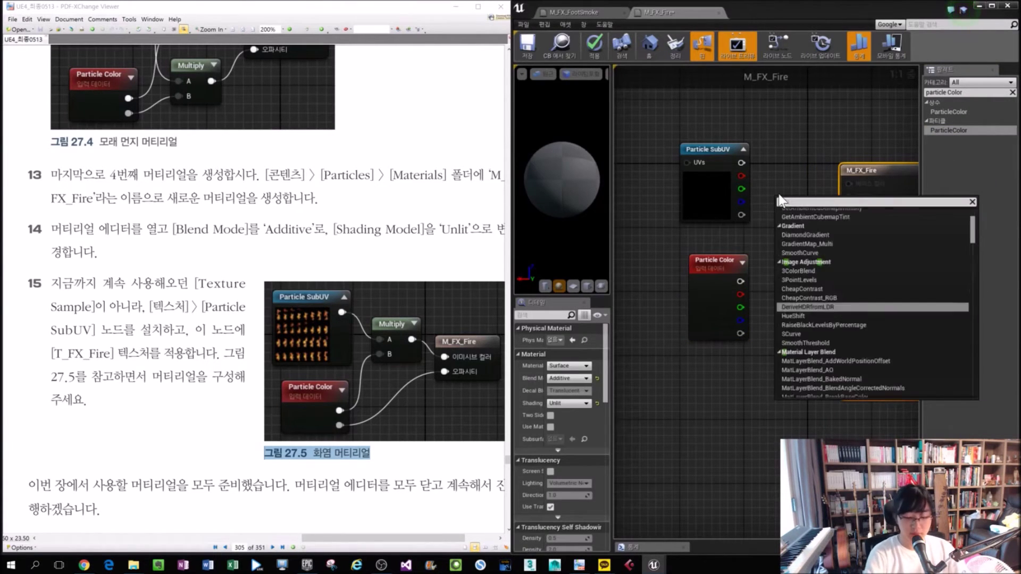
{"action": "type", "text": "l"}
{"action": "key", "text": "Return"}
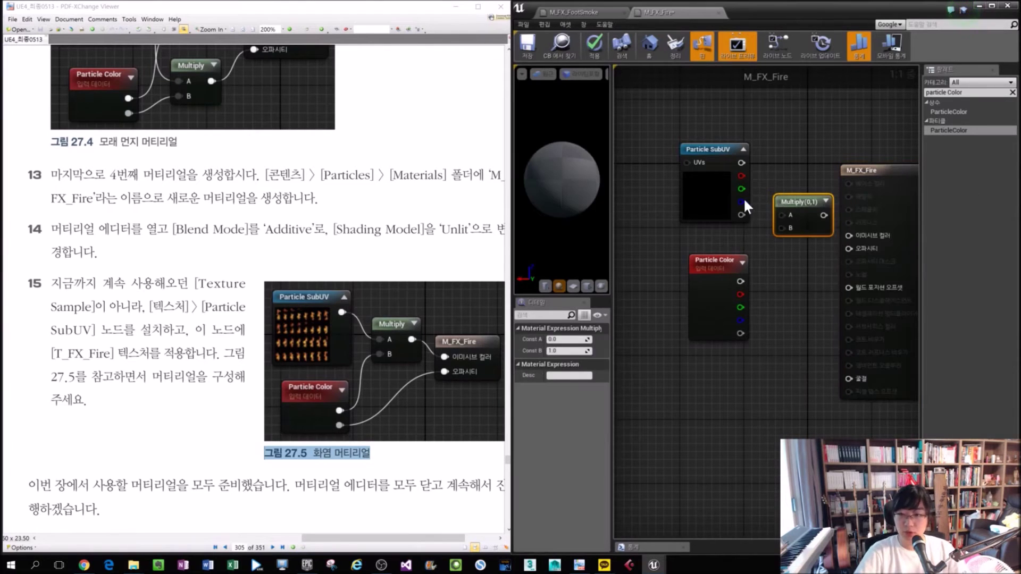
Step: Connect Particle SubUV and Particle Color to Multiply's A and B, Particle Color's alpha to Opacity, and Multiply to Emissive Color
{"action": "left_click_drag", "start_coordinate": [741, 163], "coordinate": [782, 214]}
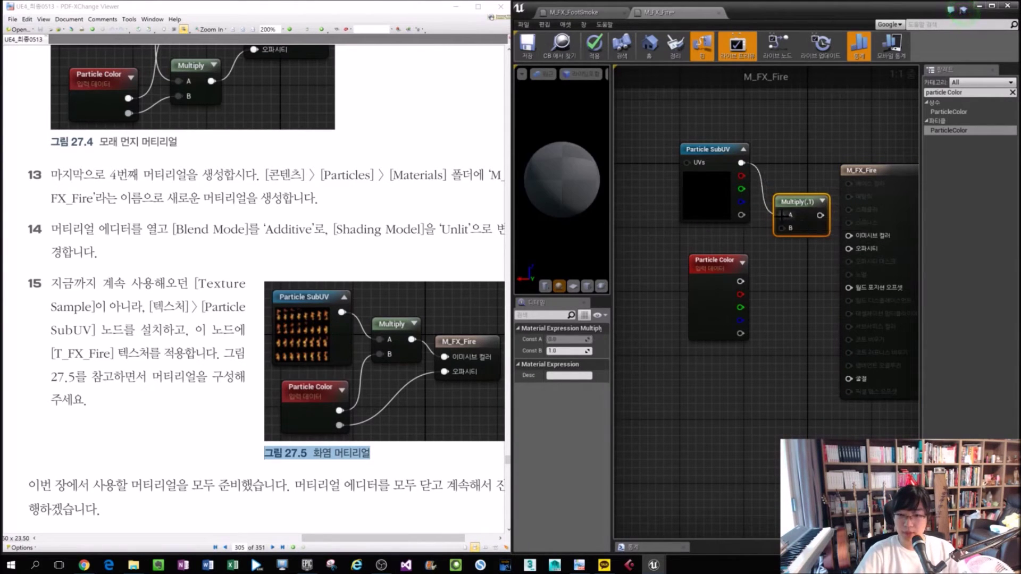
{"action": "left_click_drag", "start_coordinate": [741, 281], "coordinate": [790, 228]}
{"action": "left_click_drag", "start_coordinate": [741, 333], "coordinate": [661, 249]}
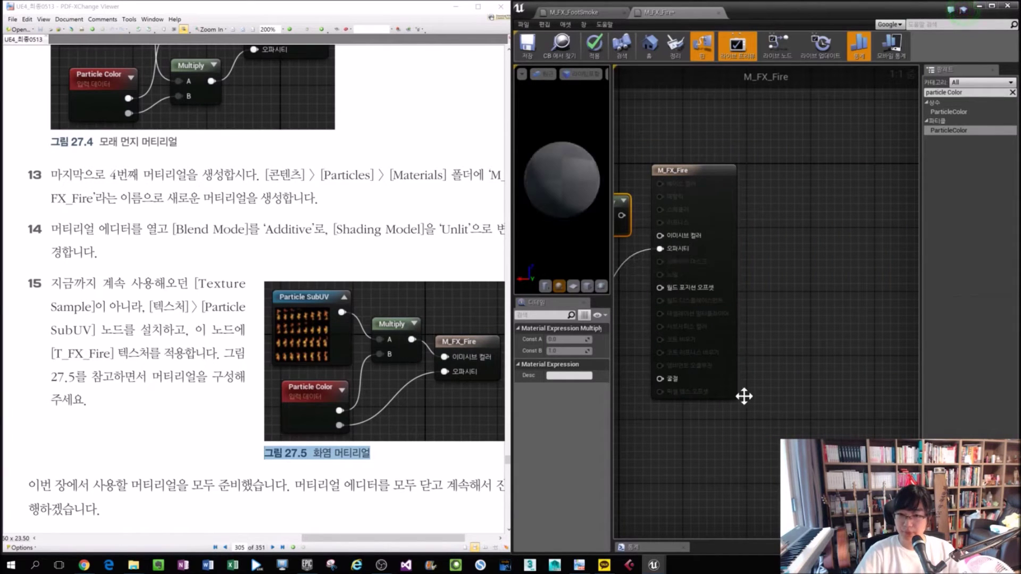
{"action": "right_click_drag", "start_coordinate": [658, 229], "coordinate": [685, 231]}
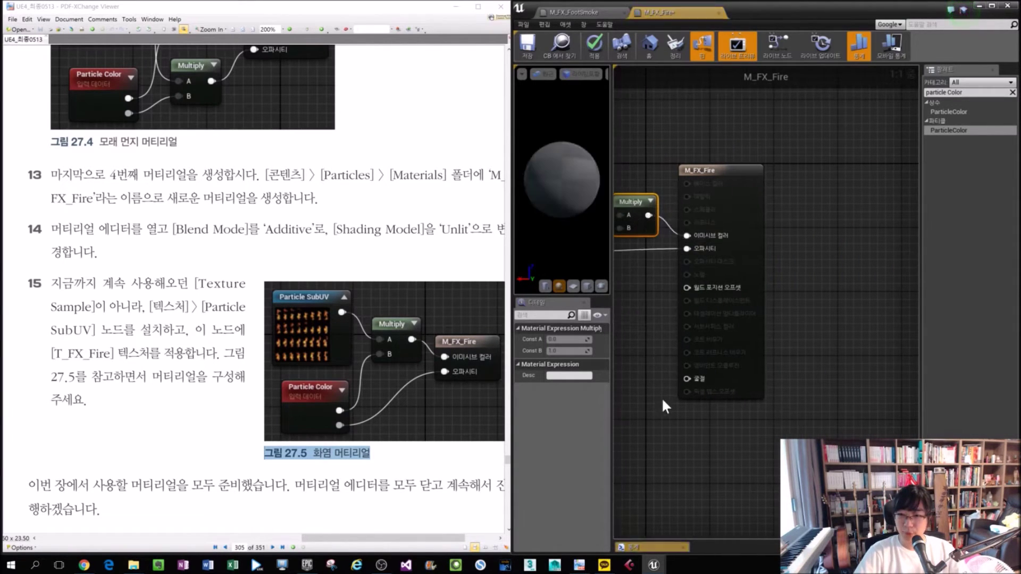
{"action": "right_click_drag", "start_coordinate": [661, 398], "coordinate": [778, 429]}
Step: Assign the T_FX_Fire texture to the Particle SubUV node
{"action": "left_click", "coordinate": [667, 177]}
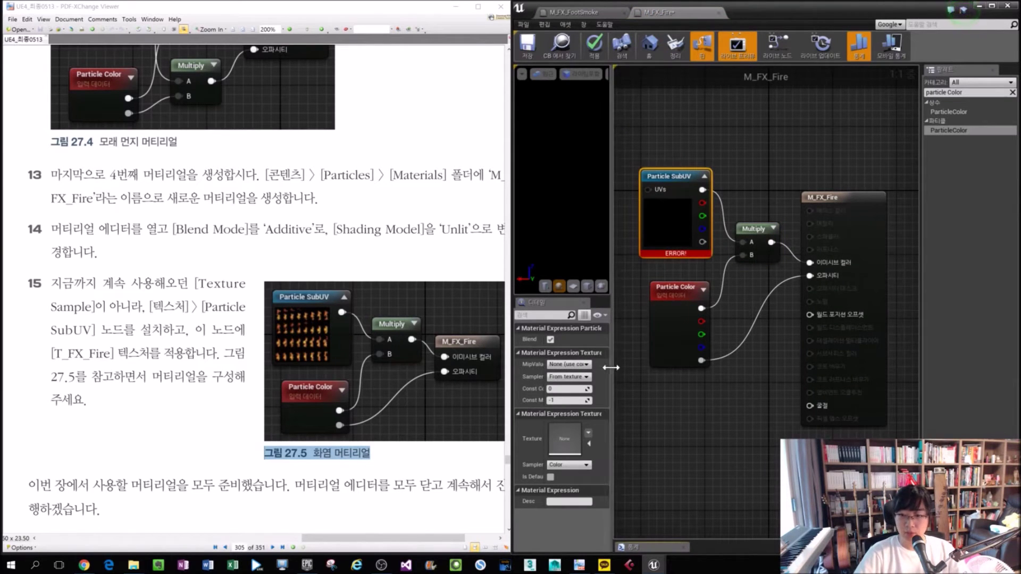
{"action": "left_click_drag", "start_coordinate": [610, 356], "coordinate": [671, 367]}
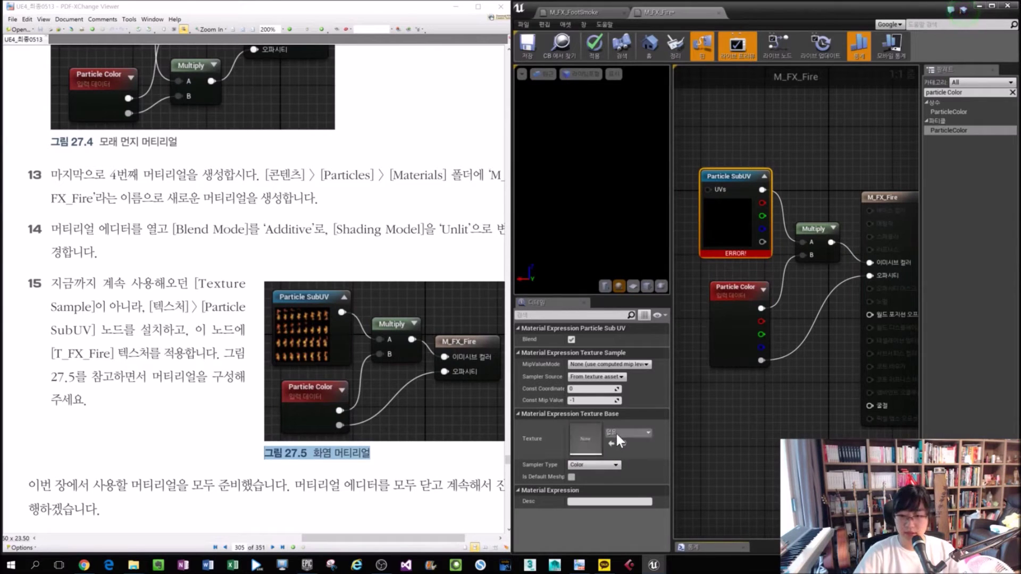
{"action": "left_click", "coordinate": [615, 432]}
{"action": "type", "text": "T_FX_Fire"}
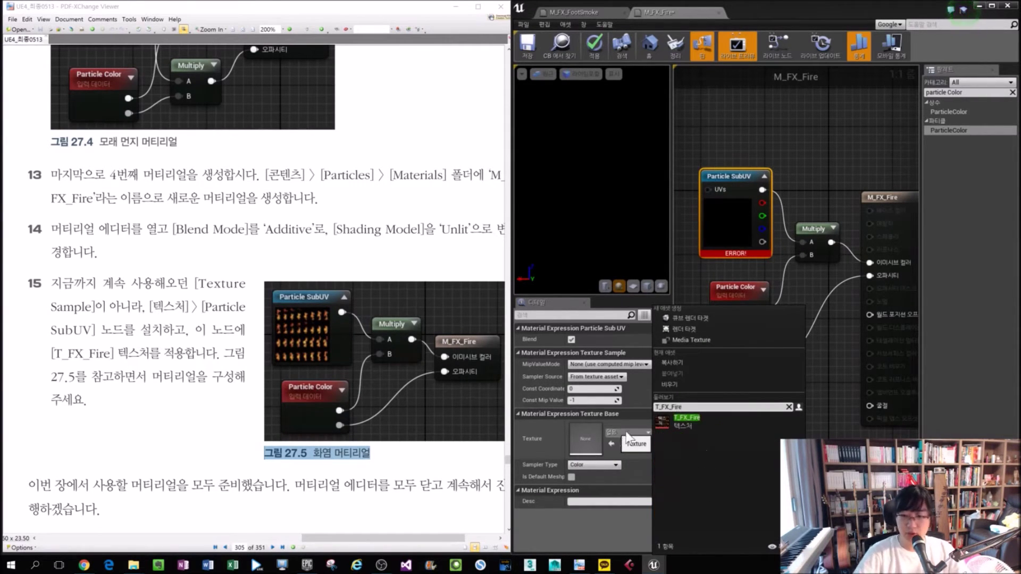
{"action": "left_click", "coordinate": [711, 418]}
{"action": "left_click_drag", "start_coordinate": [761, 124], "coordinate": [700, 256]}
Step: Close the material editor window and open the Particles/Textures folder in the Content Browser
{"action": "scroll", "coordinate": [305, 310], "scroll_direction": "up", "scroll_amount": 3}
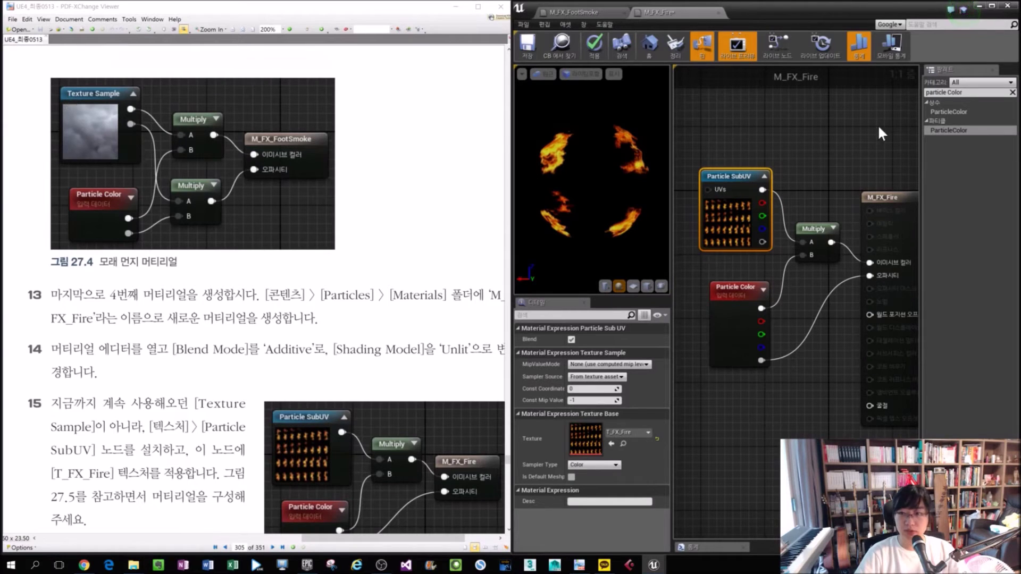
{"action": "left_click", "coordinate": [1006, 6]}
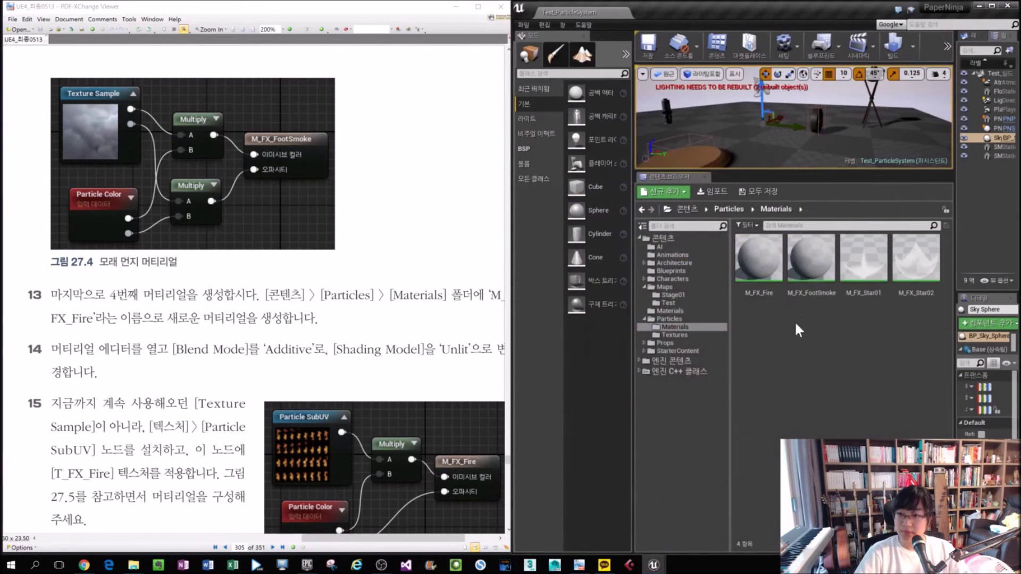
{"action": "left_click", "coordinate": [672, 334]}
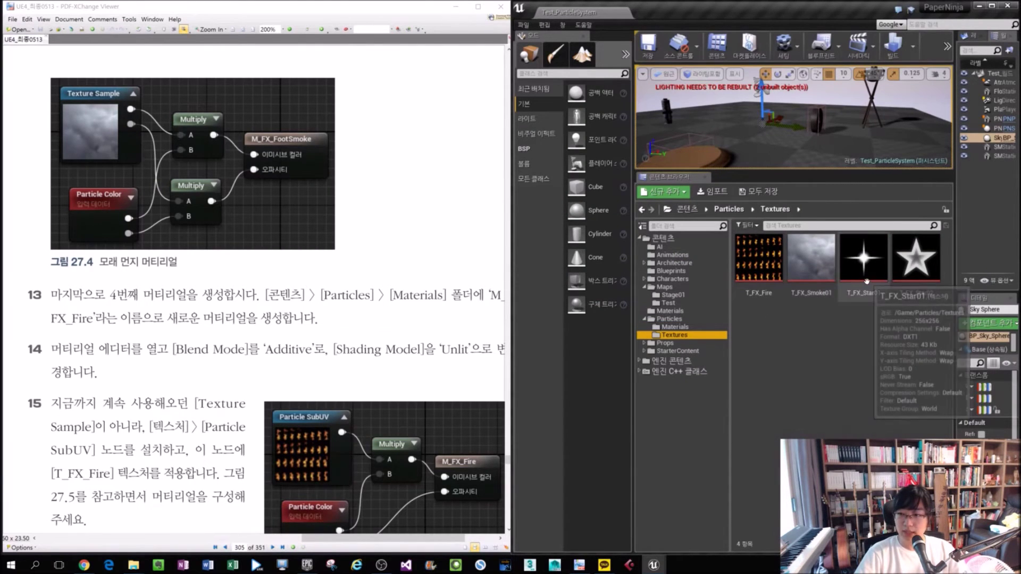
{"action": "left_click", "coordinate": [943, 316]}
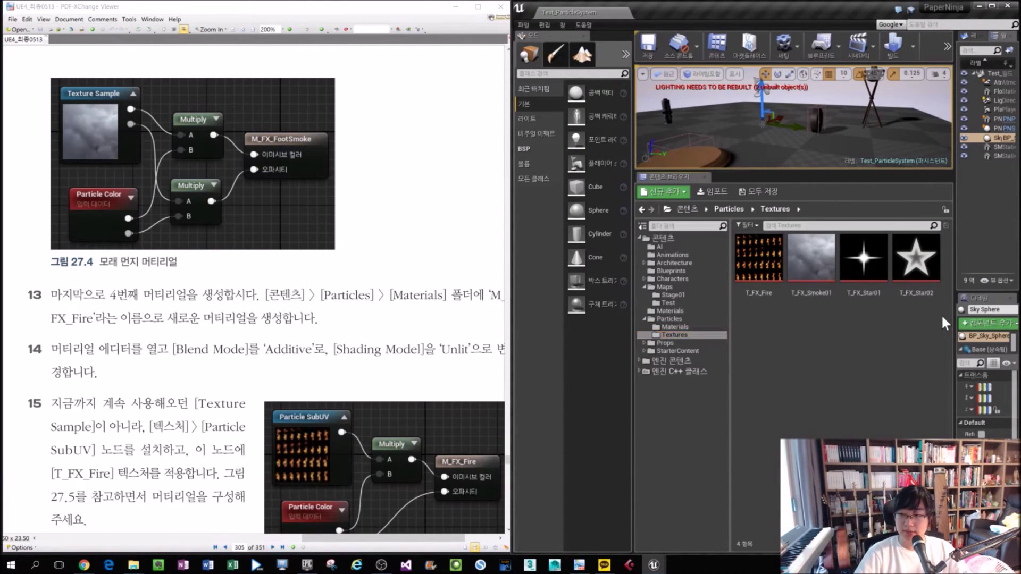
Step: Find section 27.3 on particle system basics in the tutorial PDF and enlarge it to read the creation instructions
{"action": "double_click", "coordinate": [779, 265]}
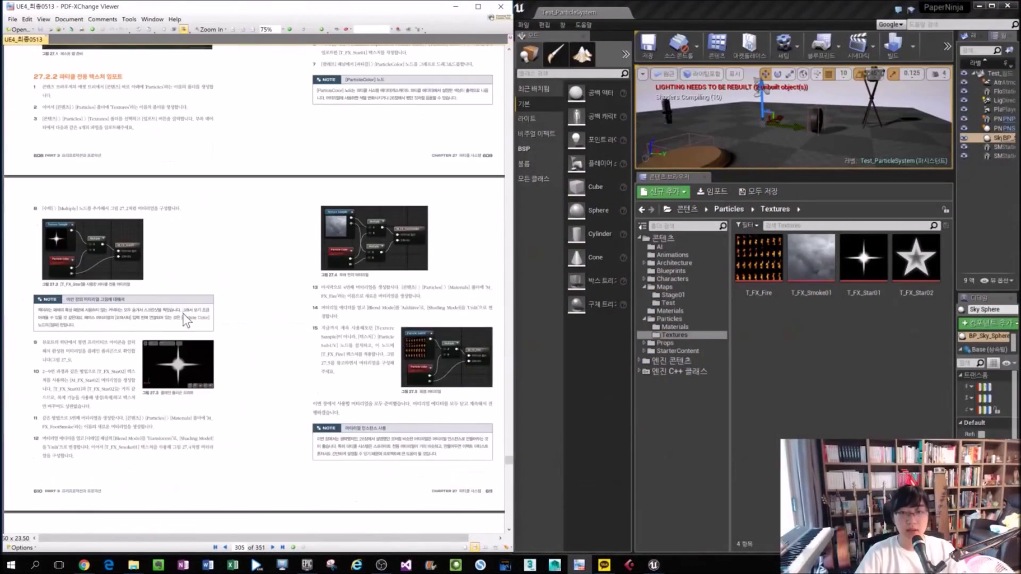
{"action": "left_click_drag", "start_coordinate": [183, 314], "coordinate": [218, 196]}
{"action": "scroll", "coordinate": [221, 252], "scroll_direction": "down", "scroll_amount": 4}
{"action": "scroll", "coordinate": [223, 277], "scroll_direction": "up", "scroll_amount": 5}
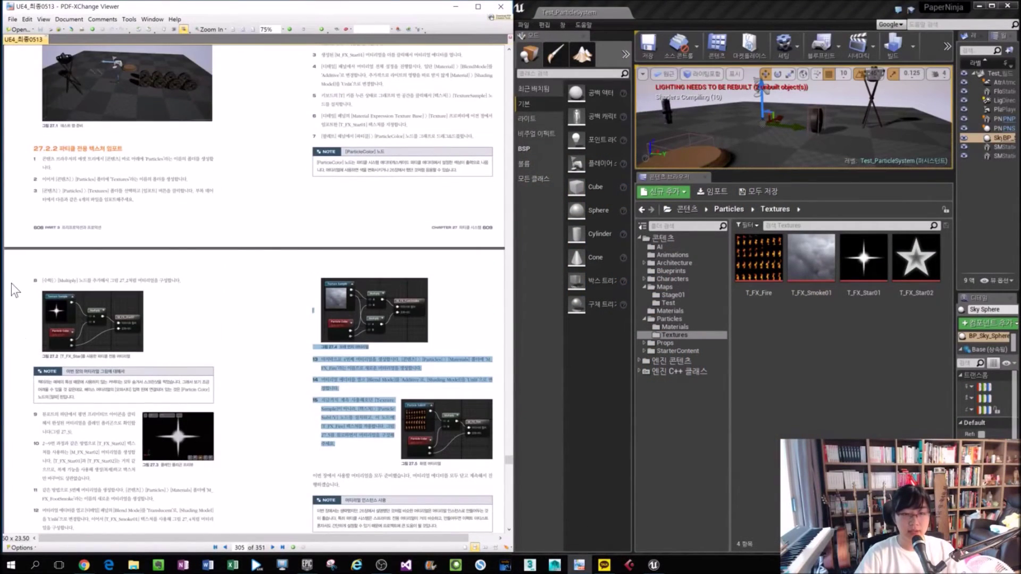
{"action": "scroll", "coordinate": [266, 295], "scroll_direction": "down", "scroll_amount": 1}
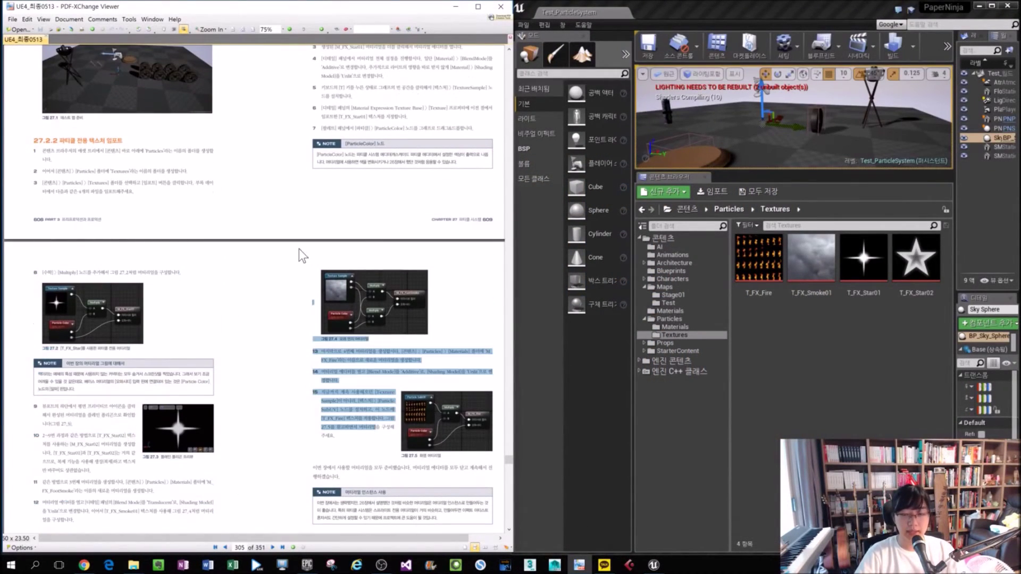
{"action": "scroll", "coordinate": [298, 248], "scroll_direction": "down", "scroll_amount": 10}
{"action": "scroll", "coordinate": [33, 484], "scroll_direction": "up", "scroll_amount": 1, "text": "ctrl"}
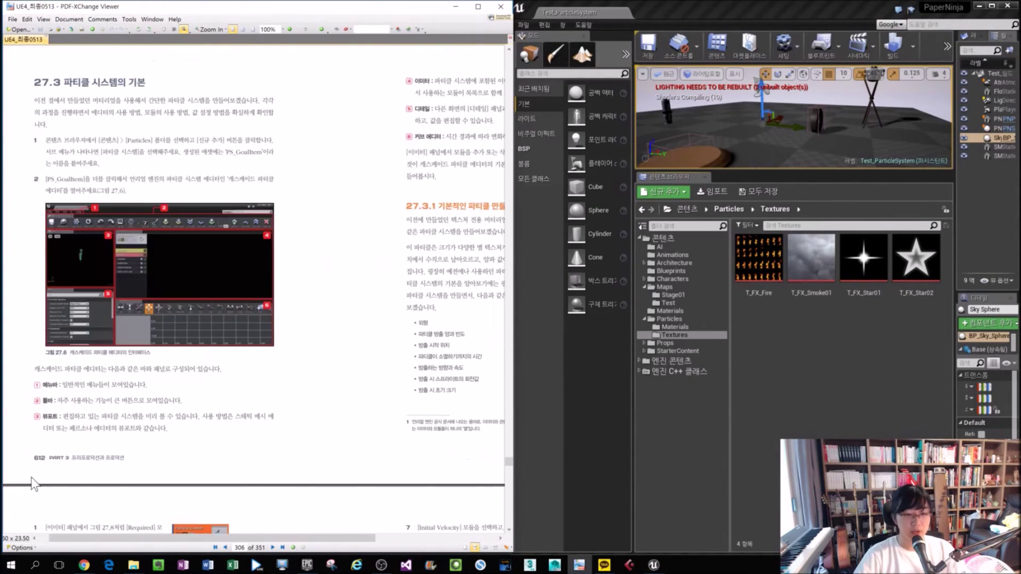
{"action": "scroll", "coordinate": [33, 484], "scroll_direction": "up", "scroll_amount": 2, "text": "ctrl"}
{"action": "scroll", "coordinate": [33, 484], "scroll_direction": "down", "scroll_amount": 2}
{"action": "scroll", "coordinate": [33, 484], "scroll_direction": "up", "scroll_amount": 2}
{"action": "scroll", "coordinate": [33, 484], "scroll_direction": "down", "scroll_amount": 1, "text": "ctrl"}
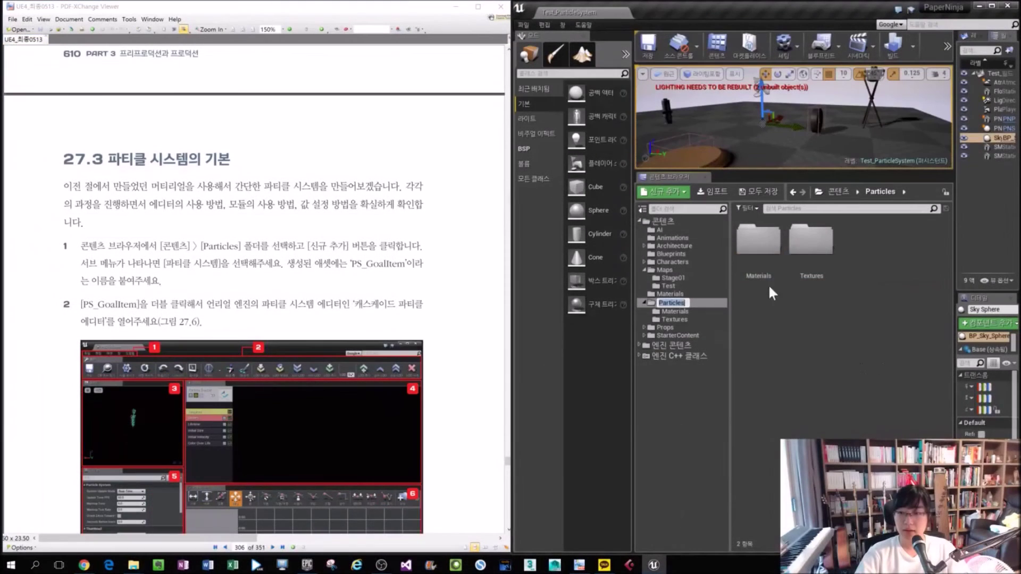
Step: Create a particle system named PS_GoalItem in the Content Browser's Particles folder
{"action": "left_click", "coordinate": [704, 229]}
{"action": "left_click", "coordinate": [687, 300]}
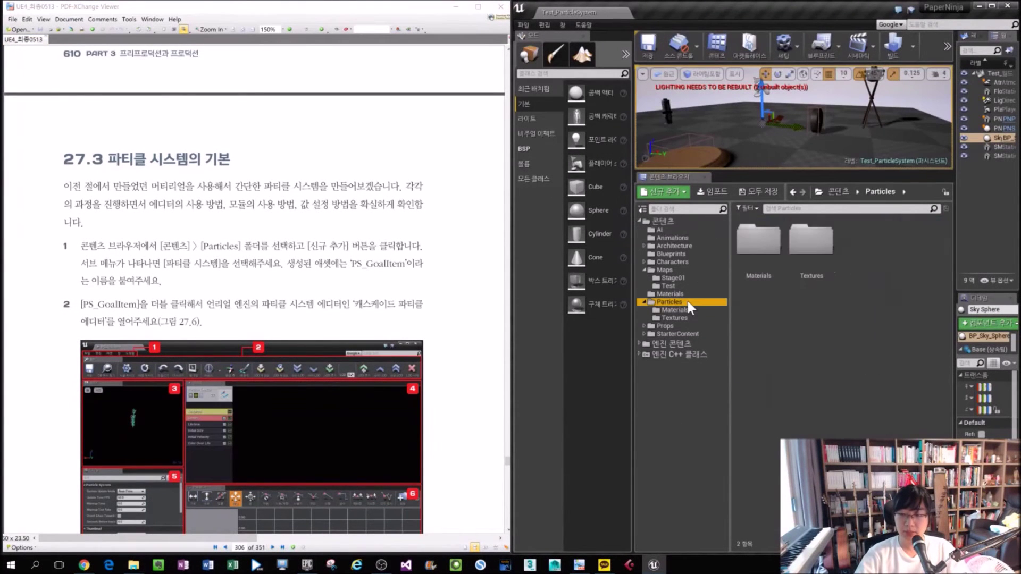
{"action": "left_click", "coordinate": [675, 192]}
{"action": "left_click", "coordinate": [684, 346]}
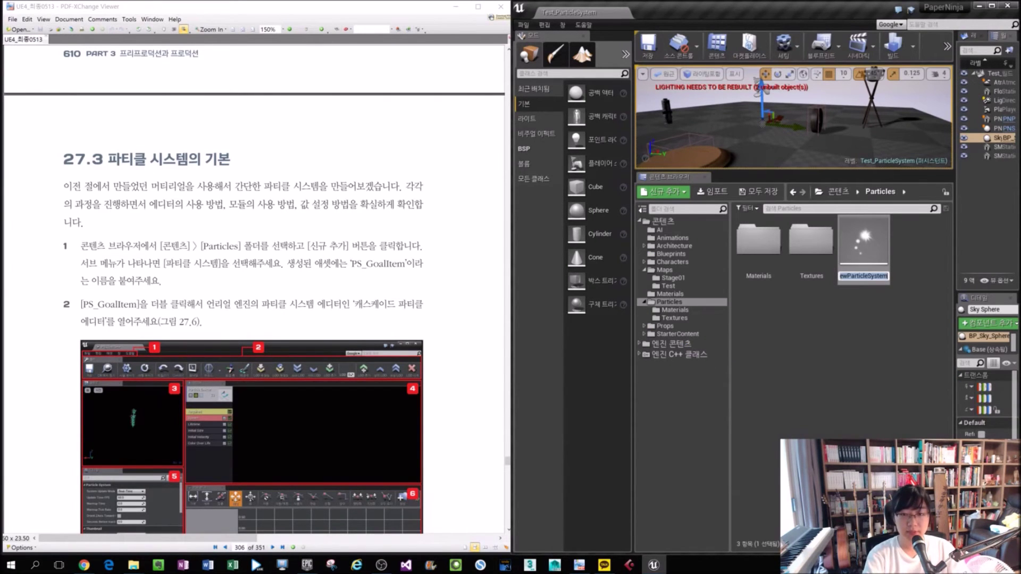
{"action": "type", "text": "PS"}
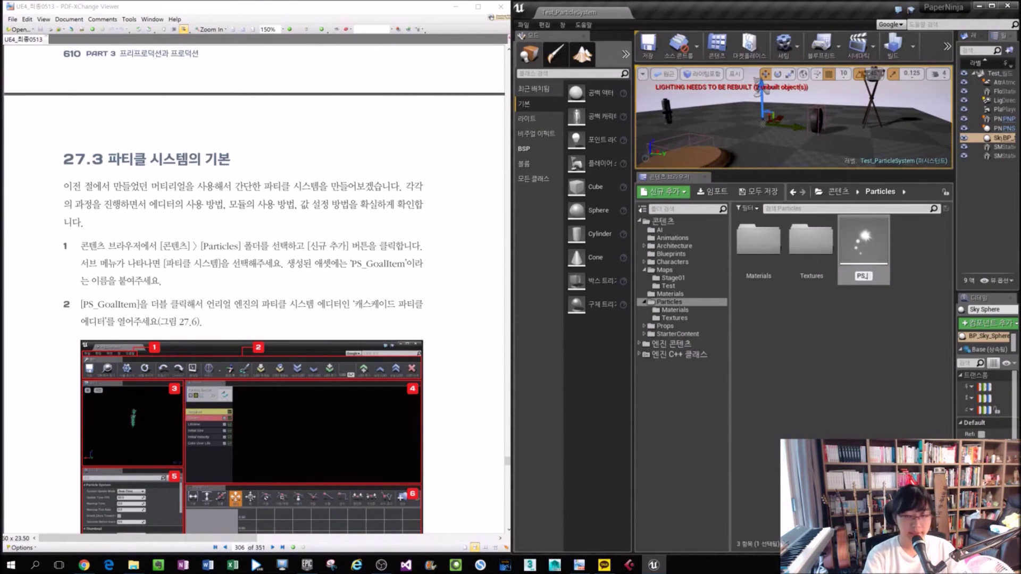
{"action": "type", "text": "_Goal"}
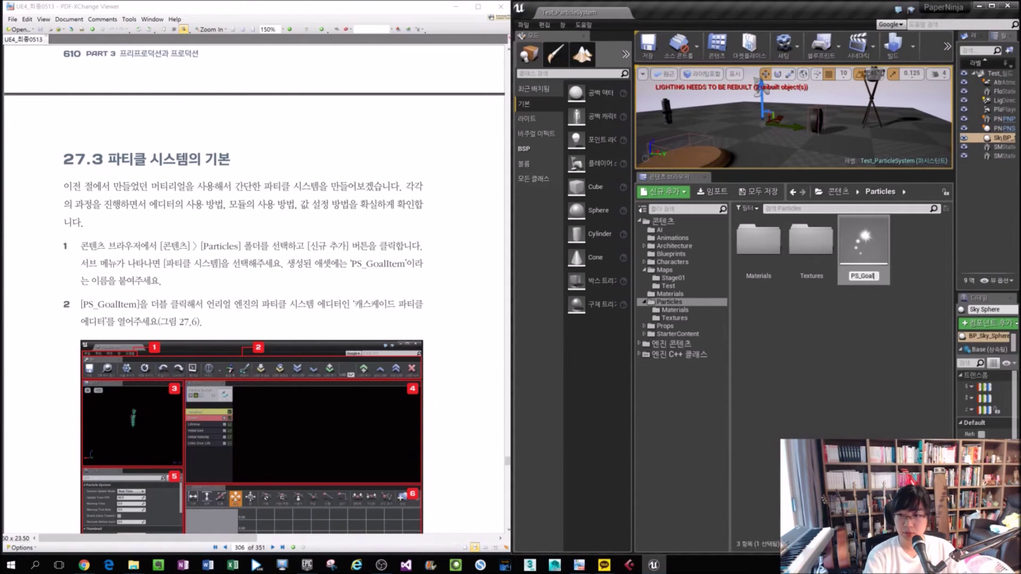
{"action": "type", "text": "Item"}
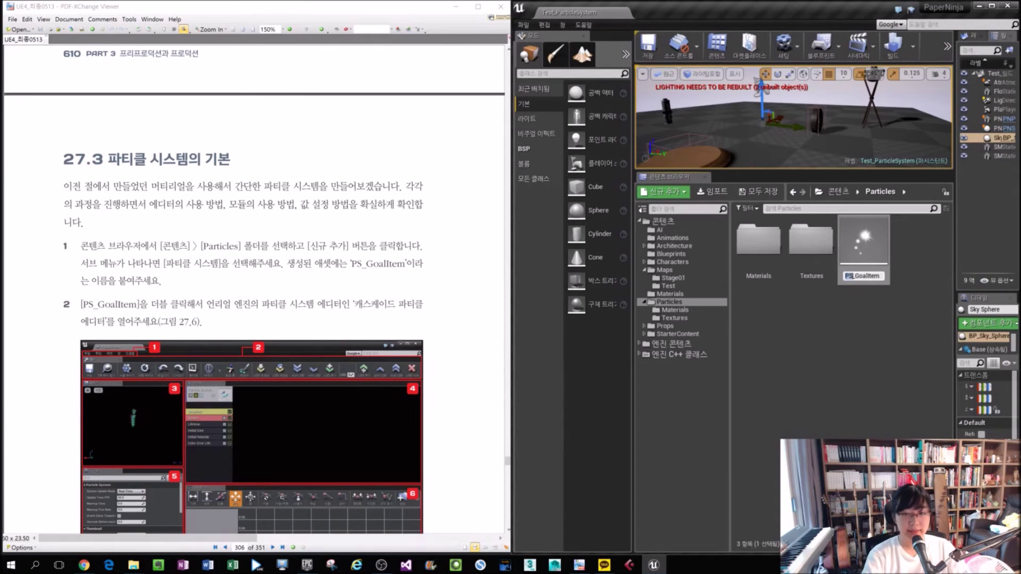
{"action": "key", "text": "Return"}
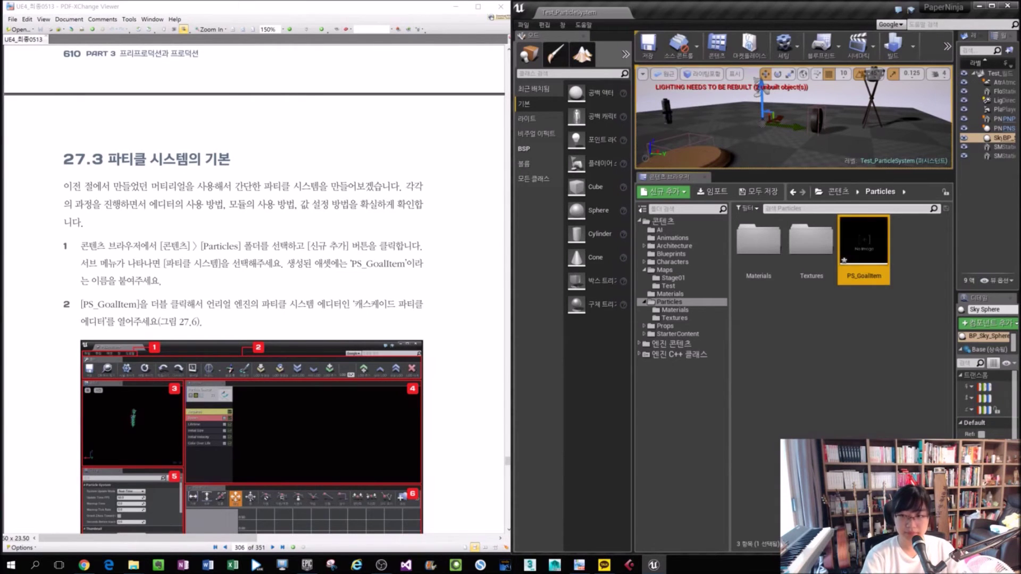
Step: Open PS_GoalItem in the Cascade particle editor and snap its window beside the tutorial PDF
{"action": "key", "text": "Return"}
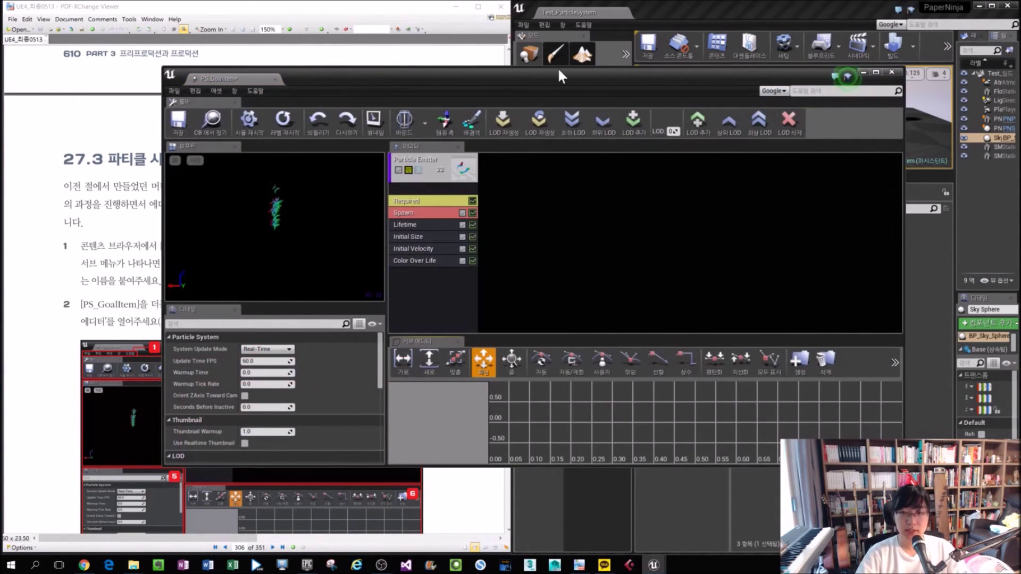
{"action": "left_click_drag", "start_coordinate": [548, 87], "coordinate": [523, 95]}
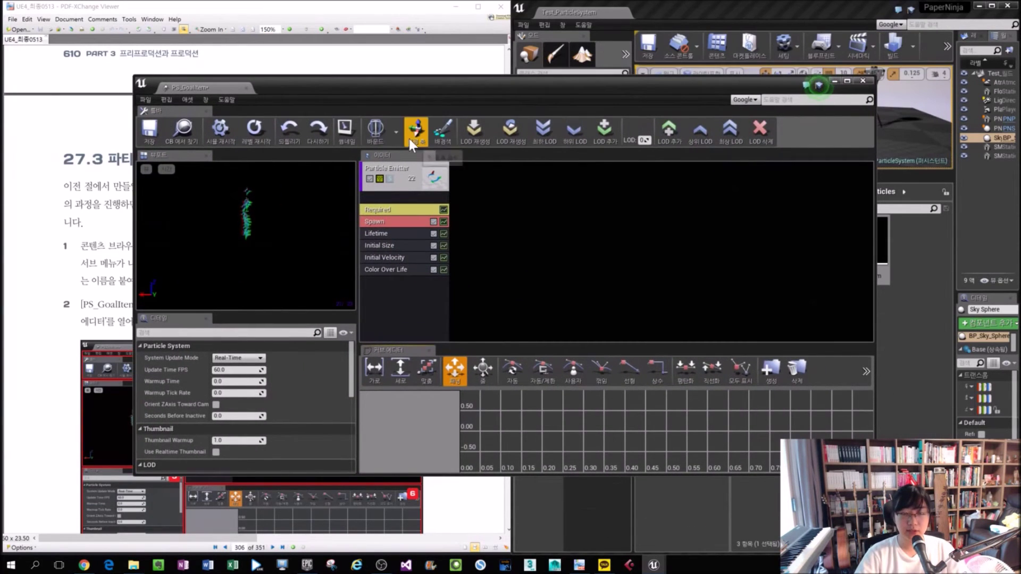
{"action": "left_click_drag", "start_coordinate": [430, 87], "coordinate": [438, 95]}
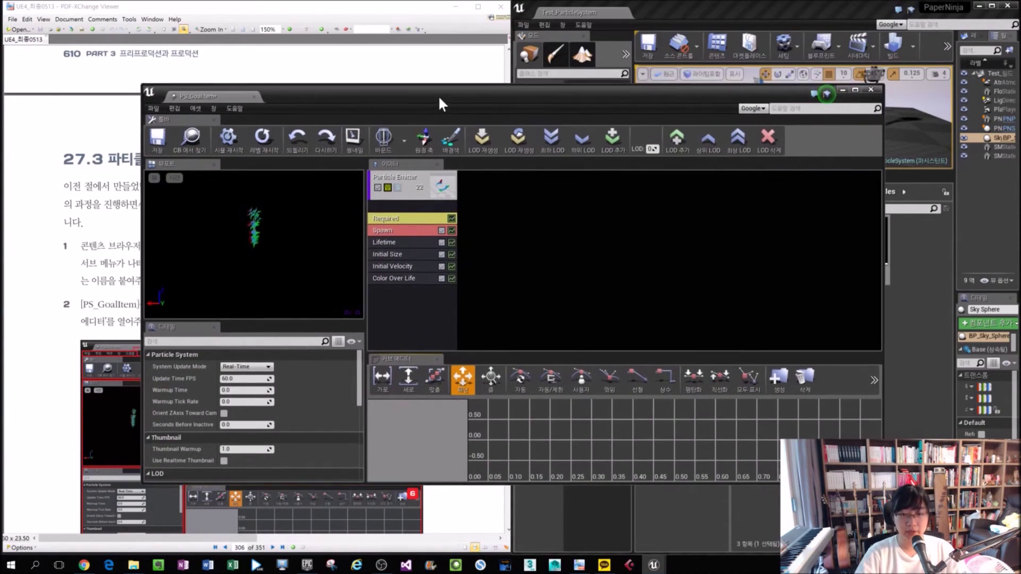
{"action": "key", "text": "super+Right"}
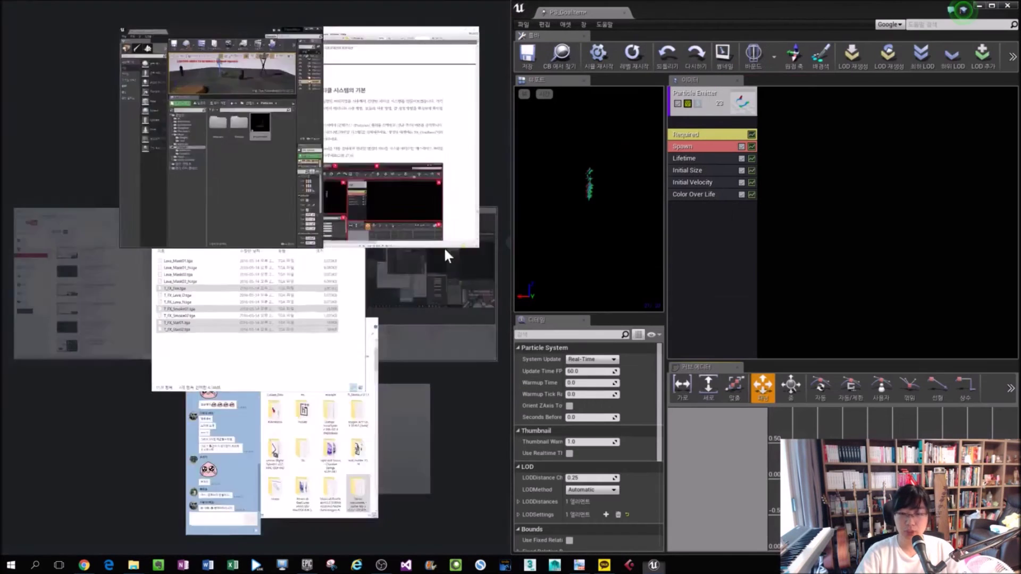
{"action": "key", "text": "Escape"}
Step: Read the PDF's description of the Cascade editor panels and the introduction to section 27.3.1
{"action": "scroll", "coordinate": [340, 277], "scroll_direction": "down", "scroll_amount": 6}
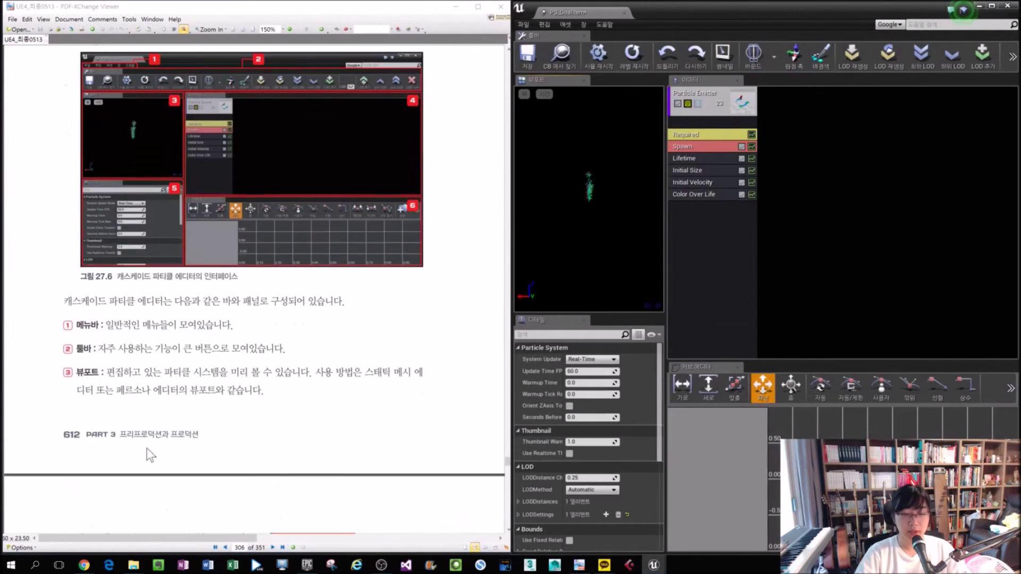
{"action": "left_click_drag", "start_coordinate": [202, 435], "coordinate": [96, 465]}
{"action": "left_click_drag", "start_coordinate": [195, 538], "coordinate": [434, 511]}
{"action": "scroll", "coordinate": [434, 512], "scroll_direction": "up", "scroll_amount": 5}
{"action": "left_click_drag", "start_coordinate": [323, 362], "coordinate": [81, 196]}
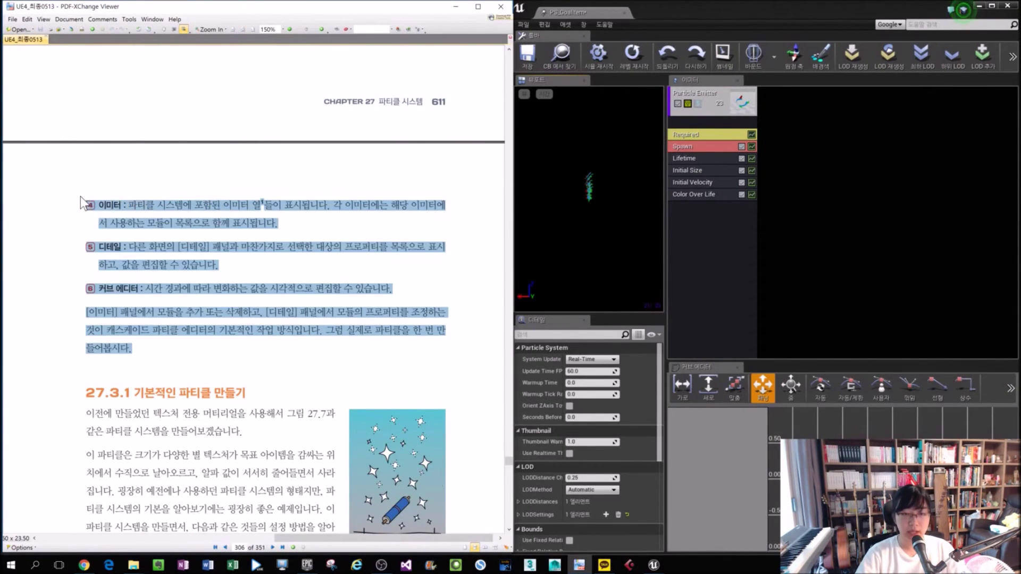
{"action": "scroll", "coordinate": [81, 196], "scroll_direction": "down", "scroll_amount": 5}
{"action": "left_click_drag", "start_coordinate": [461, 488], "coordinate": [359, 488]}
{"action": "left_click_drag", "start_coordinate": [87, 105], "coordinate": [243, 144]}
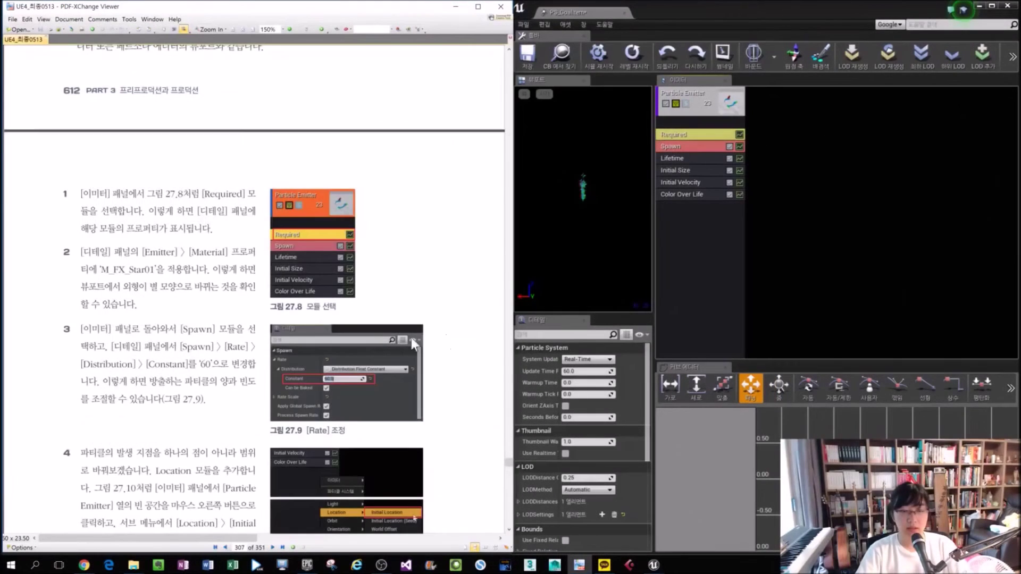
Step: Review the numbered steps in the PDF for the Required, Spawn, Initial Location and Lifetime modules
{"action": "scroll", "coordinate": [410, 337], "scroll_direction": "down", "scroll_amount": 5}
{"action": "scroll", "coordinate": [410, 337], "scroll_direction": "up", "scroll_amount": 3}
{"action": "left_click_drag", "start_coordinate": [48, 127], "coordinate": [242, 375]}
{"action": "scroll", "coordinate": [243, 319], "scroll_direction": "down", "scroll_amount": 8}
{"action": "scroll", "coordinate": [198, 336], "scroll_direction": "up", "scroll_amount": 1}
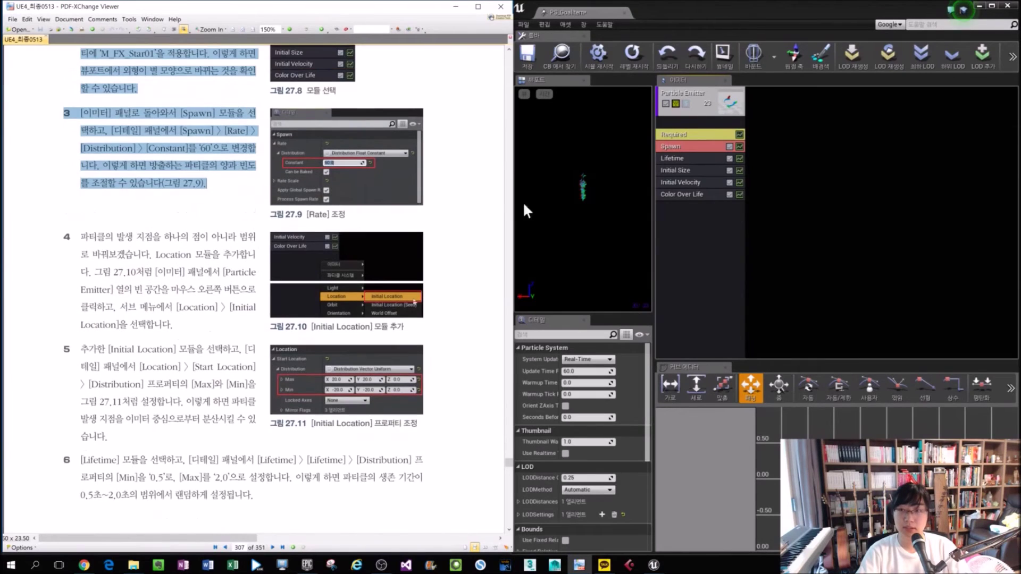
{"action": "scroll", "coordinate": [372, 150], "scroll_direction": "up", "scroll_amount": 2}
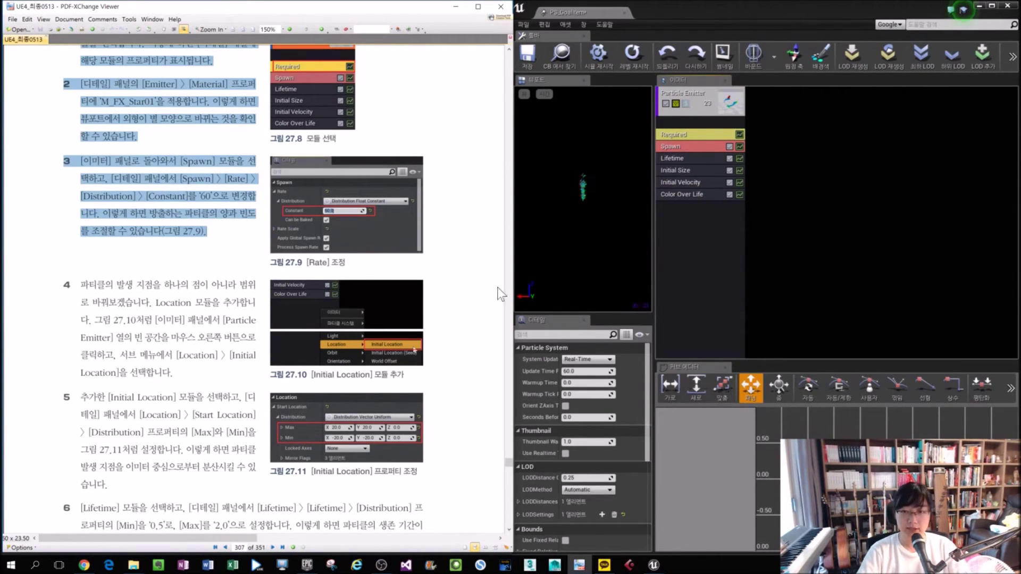
{"action": "left_click", "coordinate": [369, 290]}
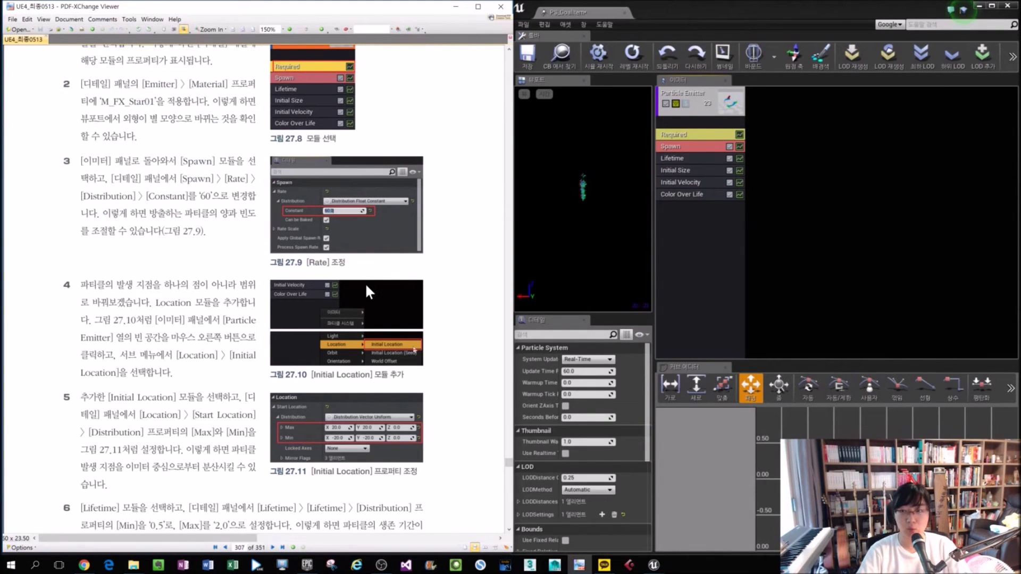
{"action": "scroll", "coordinate": [360, 279], "scroll_direction": "up", "scroll_amount": 5}
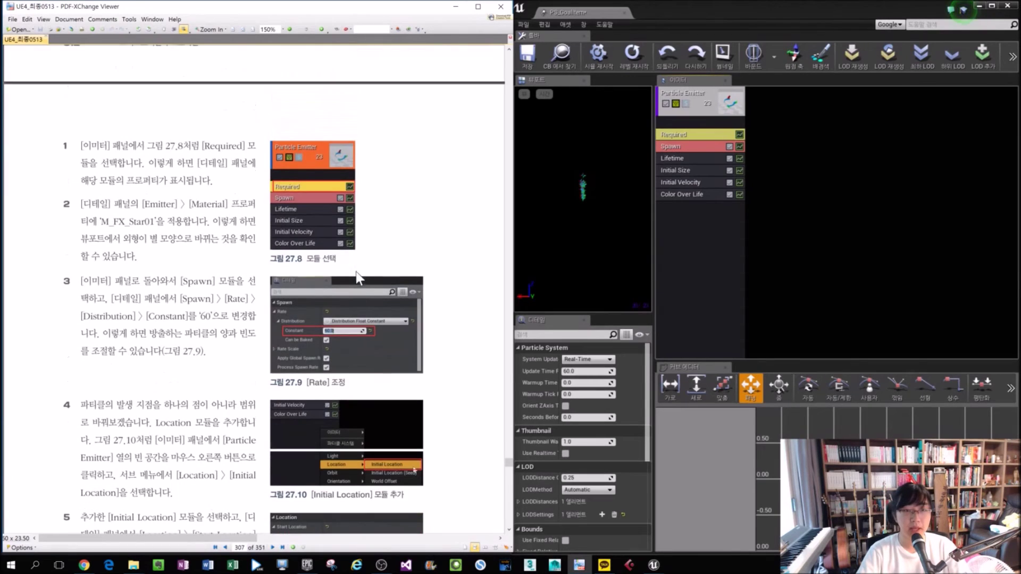
{"action": "left_click_drag", "start_coordinate": [72, 145], "coordinate": [164, 146]}
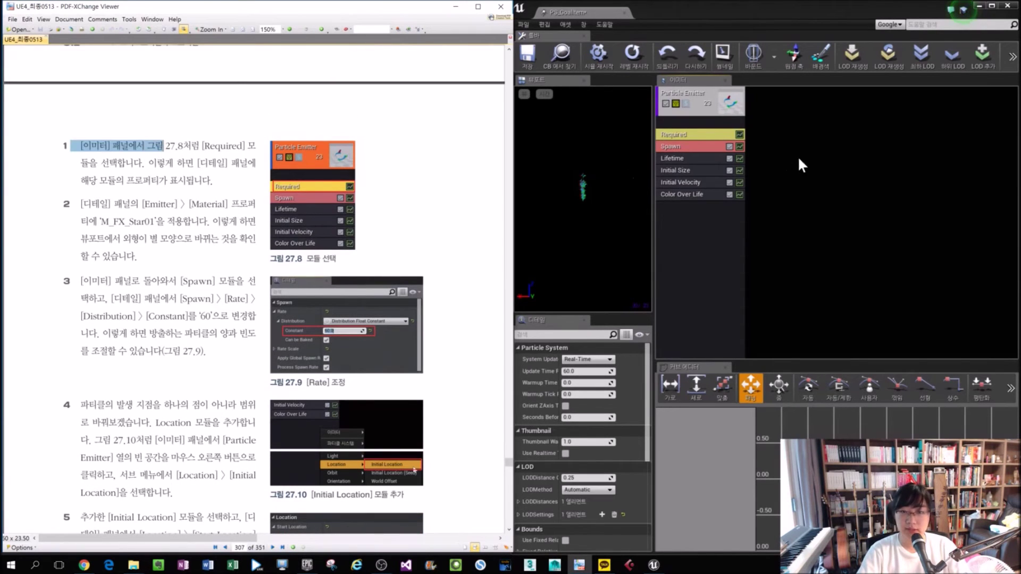
Step: Select the emitter's Required module, enlarge its details area and set the Emitter material to M_FX_Star01
{"action": "left_click", "coordinate": [678, 134]}
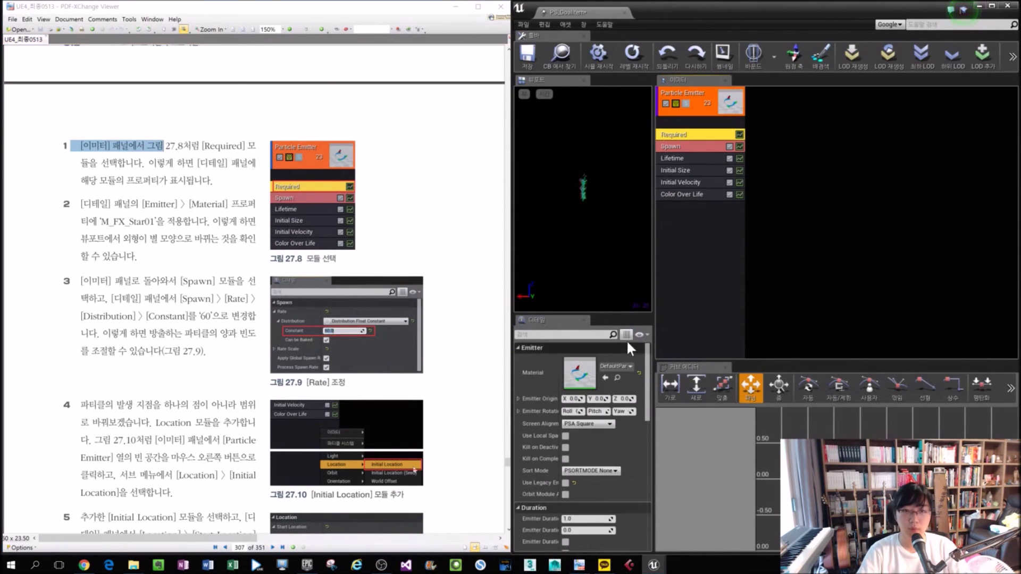
{"action": "left_click_drag", "start_coordinate": [630, 314], "coordinate": [629, 239]}
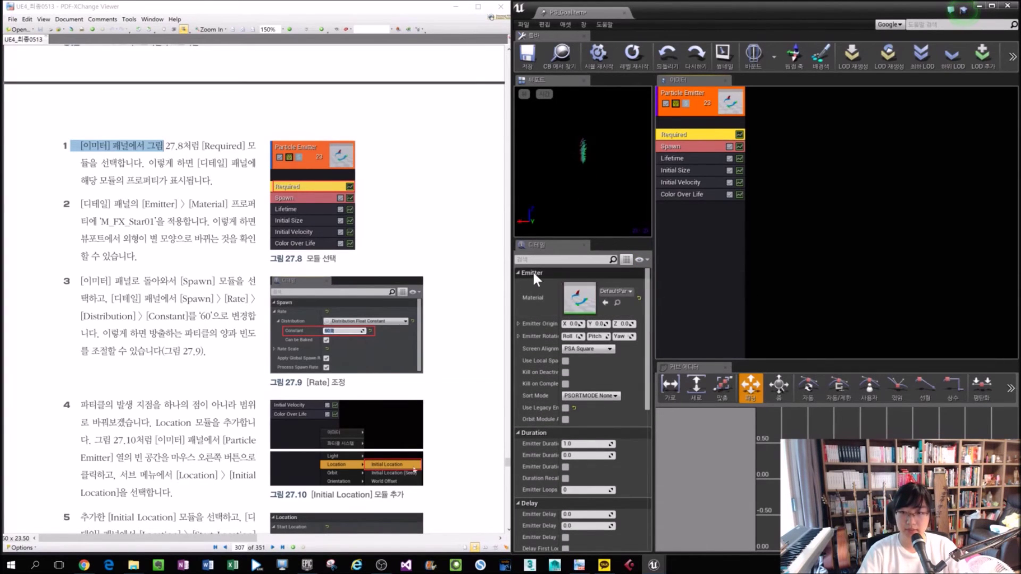
{"action": "left_click", "coordinate": [612, 292]}
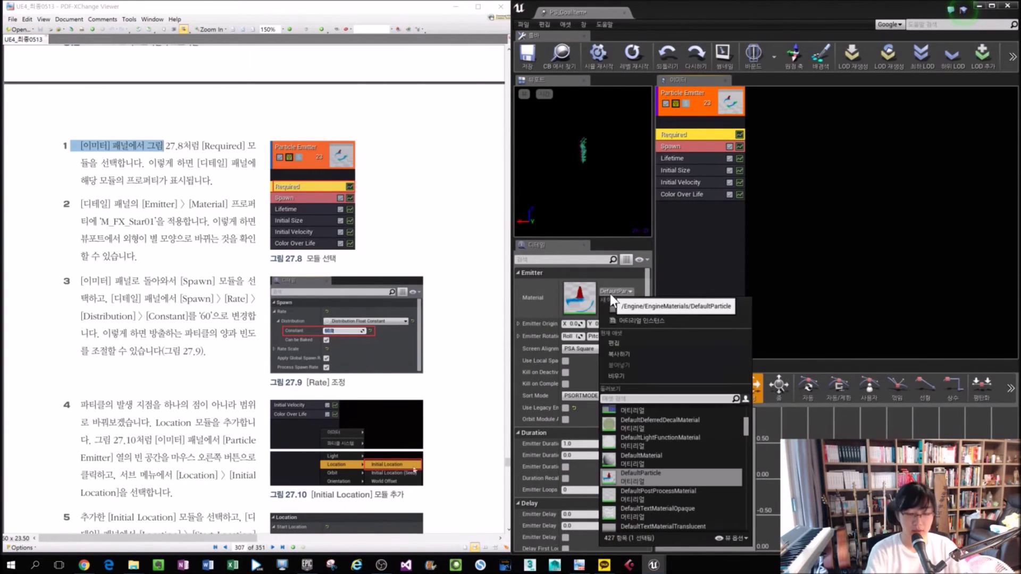
{"action": "type", "text": "M_FX_"}
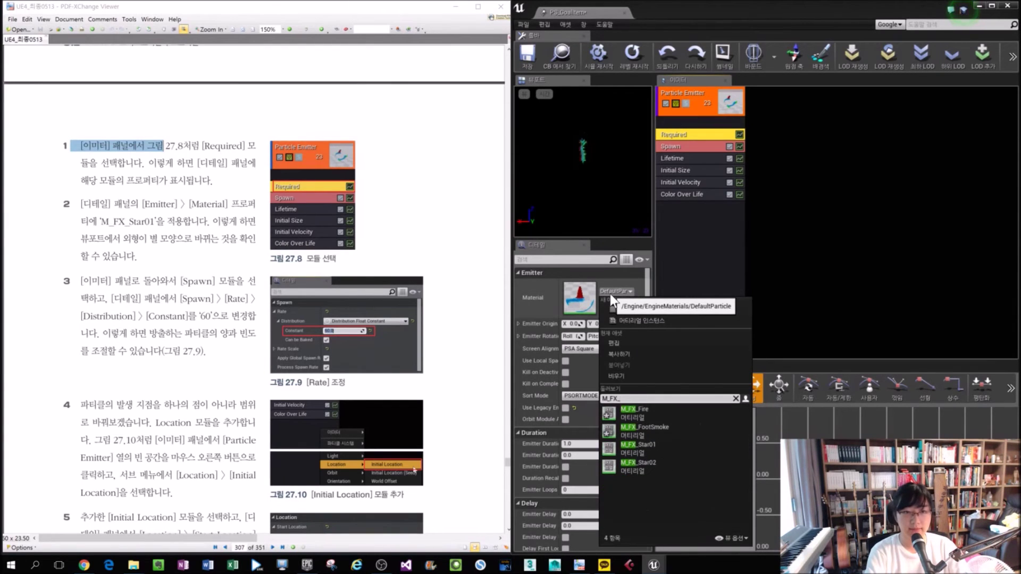
{"action": "type", "text": "Start01"}
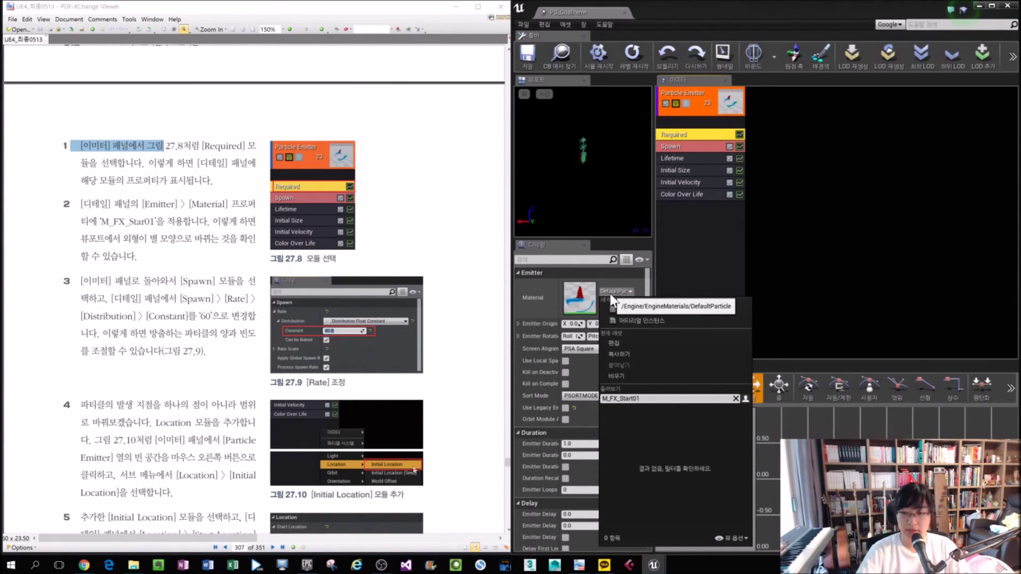
{"action": "key", "text": "BackSpace"}
{"action": "key", "text": "BackSpace"}
{"action": "key", "text": "BackSpace"}
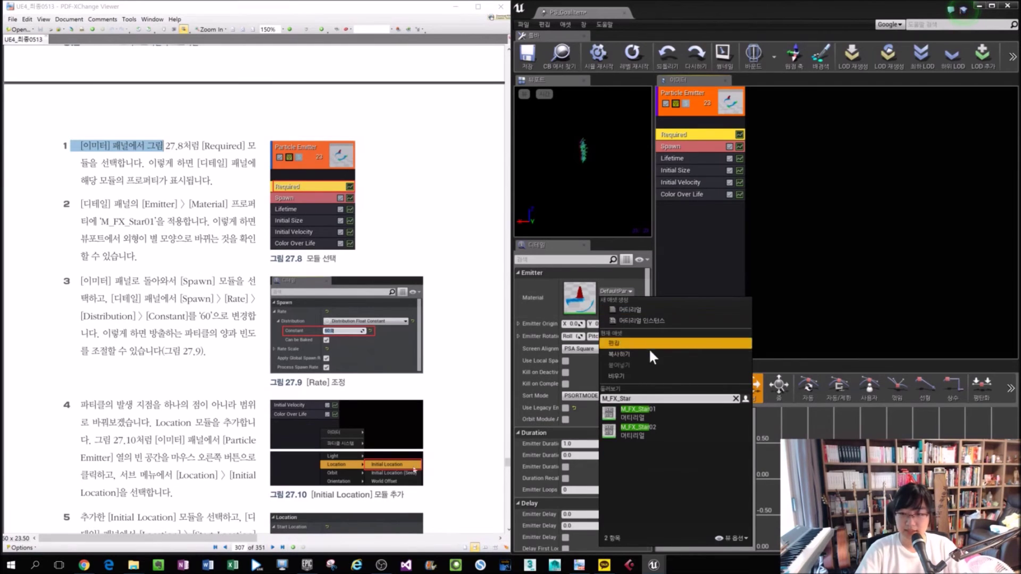
{"action": "left_click", "coordinate": [669, 410]}
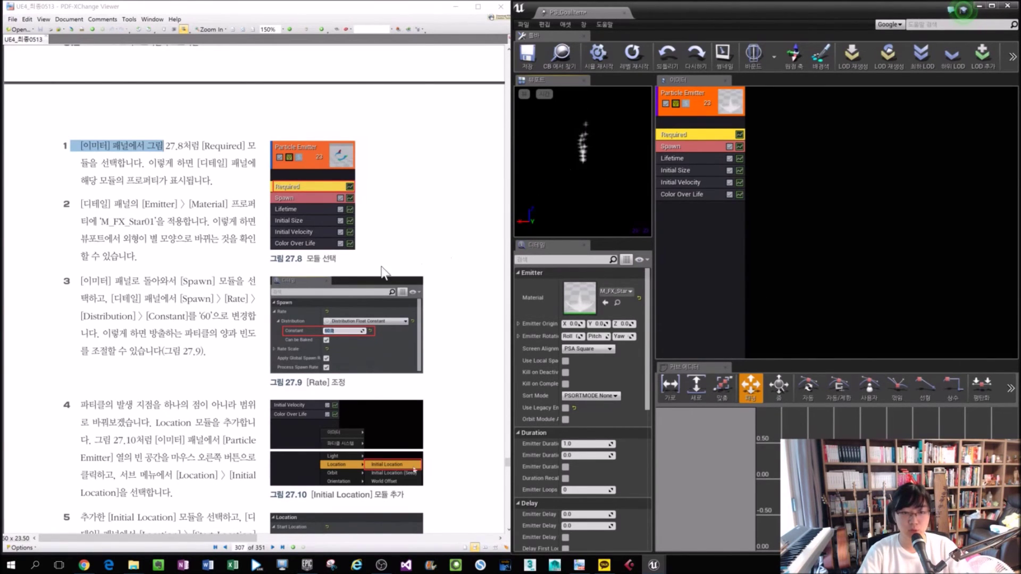
Step: Widen the Spawn module's details and try to set the Rate distribution's Constant to 60
{"action": "left_click", "coordinate": [680, 147]}
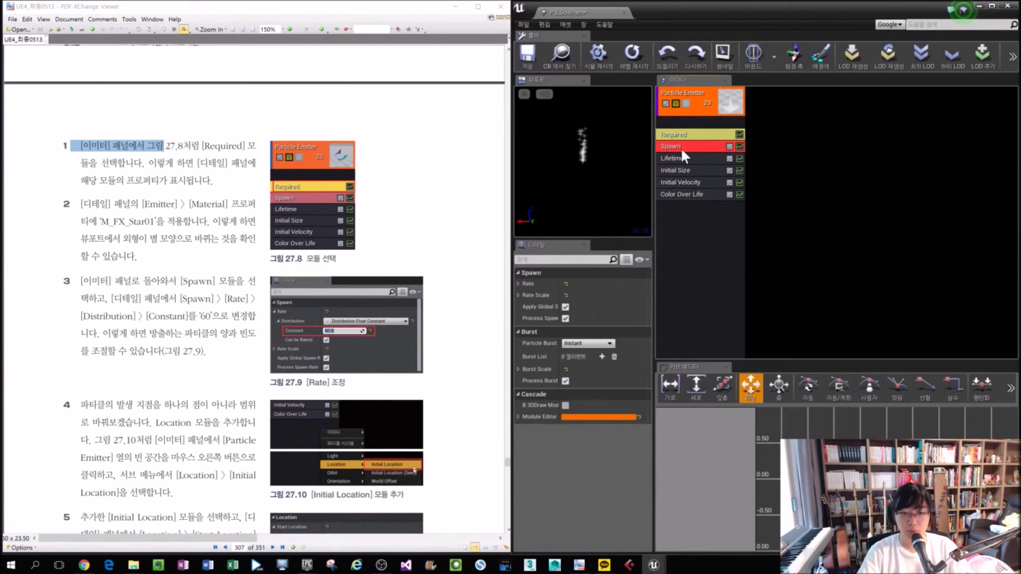
{"action": "left_click", "coordinate": [518, 284]}
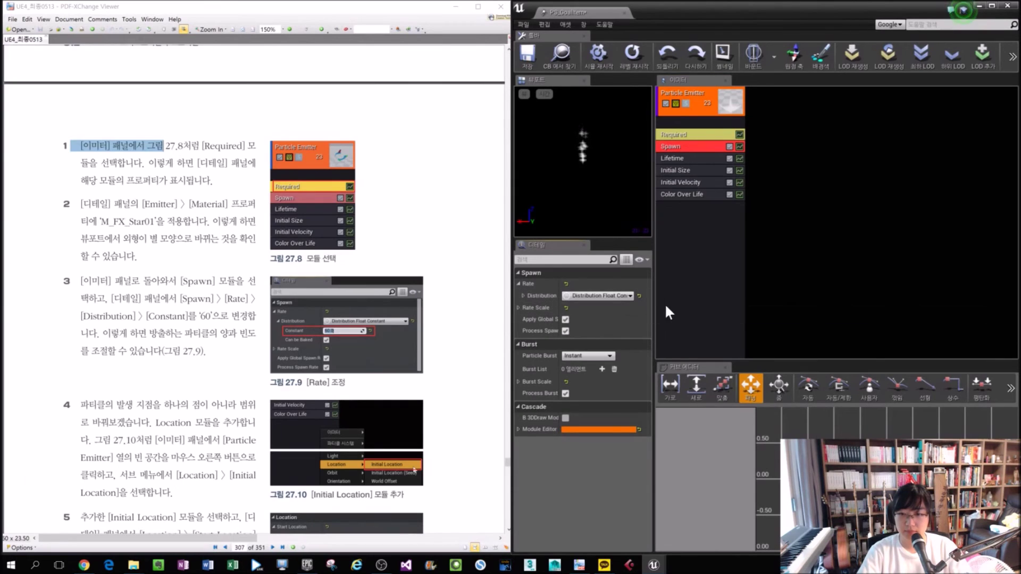
{"action": "left_click_drag", "start_coordinate": [653, 306], "coordinate": [722, 308]}
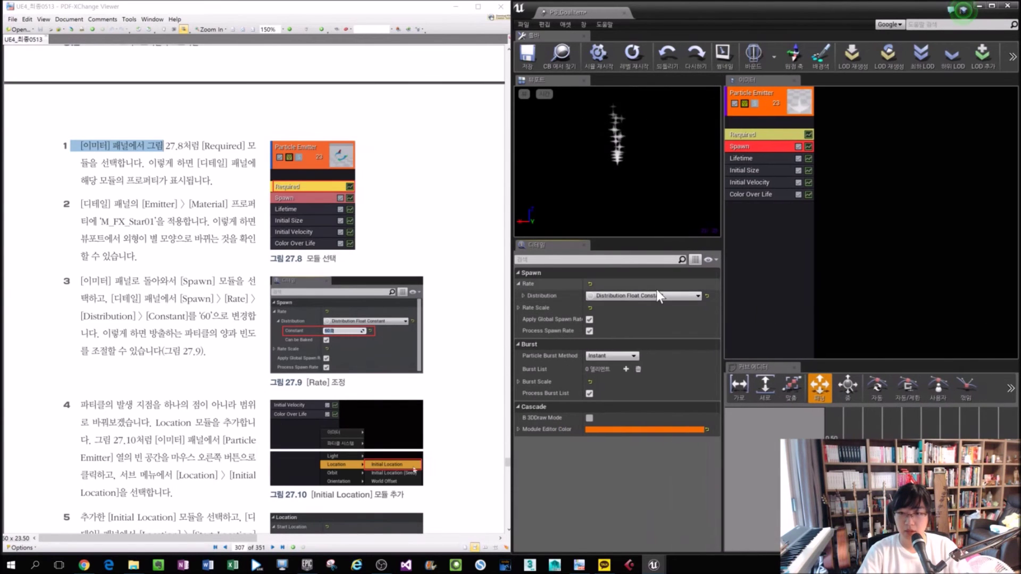
{"action": "left_click", "coordinate": [524, 296]}
{"action": "left_click", "coordinate": [607, 308]}
{"action": "type", "text": "650"}
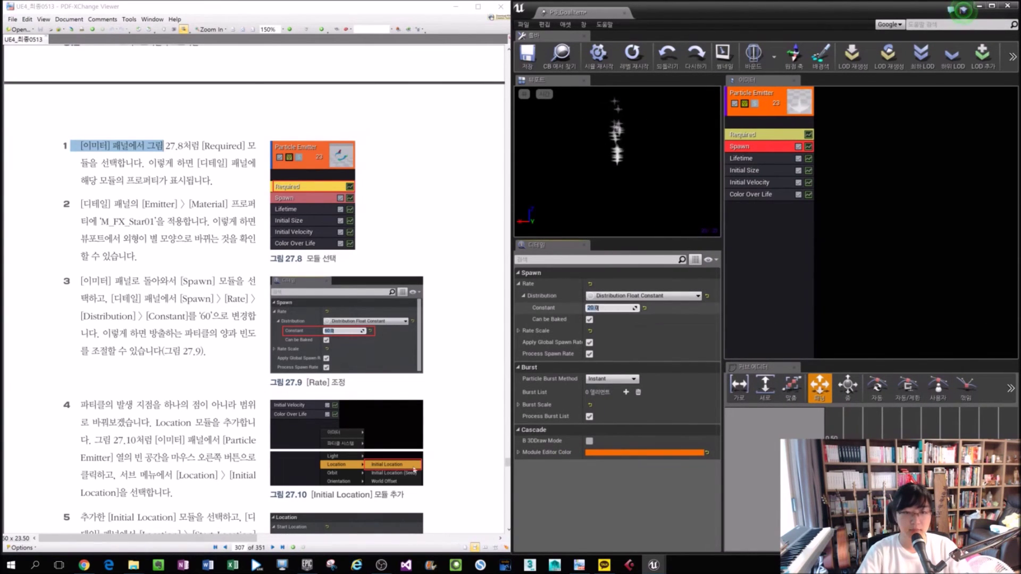
{"action": "key", "text": "BackSpace"}
{"action": "key", "text": "BackSpace"}
{"action": "type", "text": "0"}
{"action": "key", "text": "Return"}
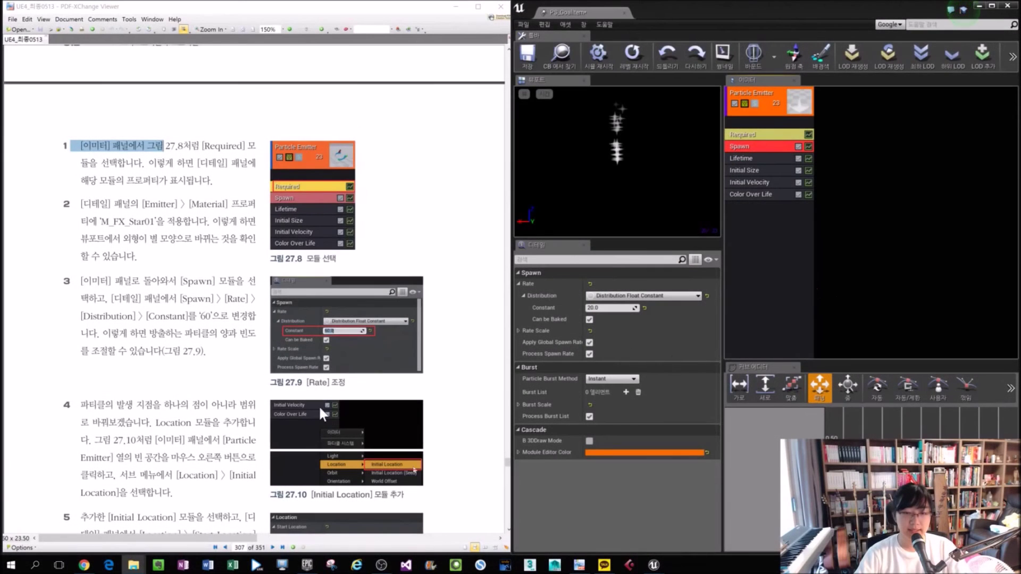
Step: Add an Initial Location module from the Location category to the Particle Emitter
{"action": "left_click", "coordinate": [309, 425]}
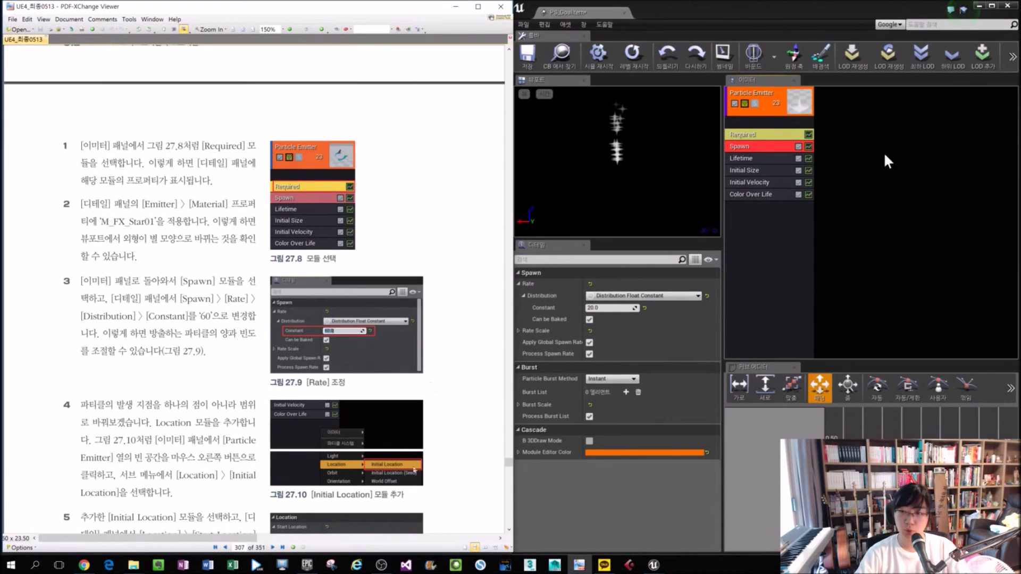
{"action": "left_click", "coordinate": [777, 216]}
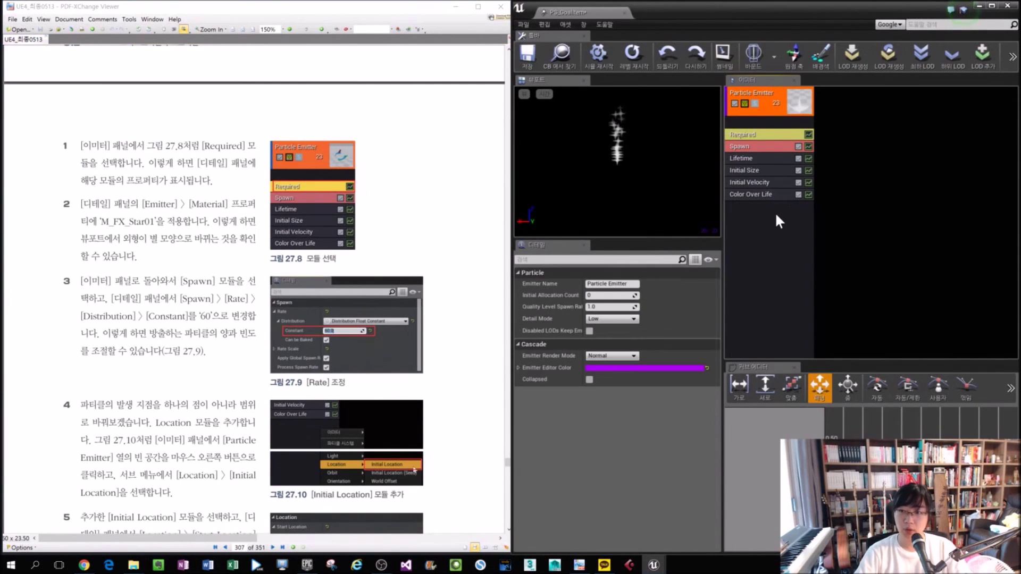
{"action": "right_click", "coordinate": [777, 215]}
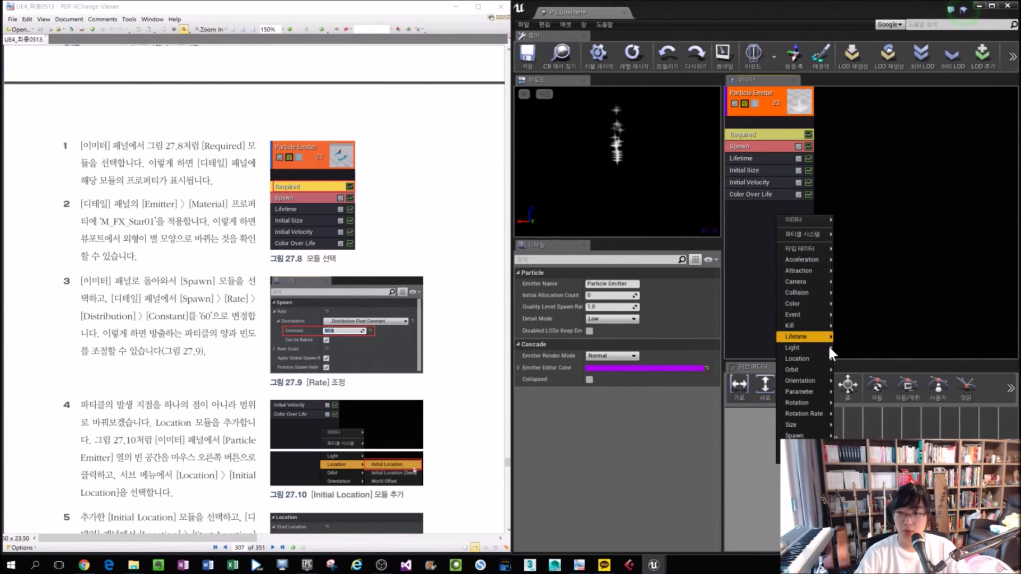
{"action": "mouse_move", "coordinate": [829, 362]}
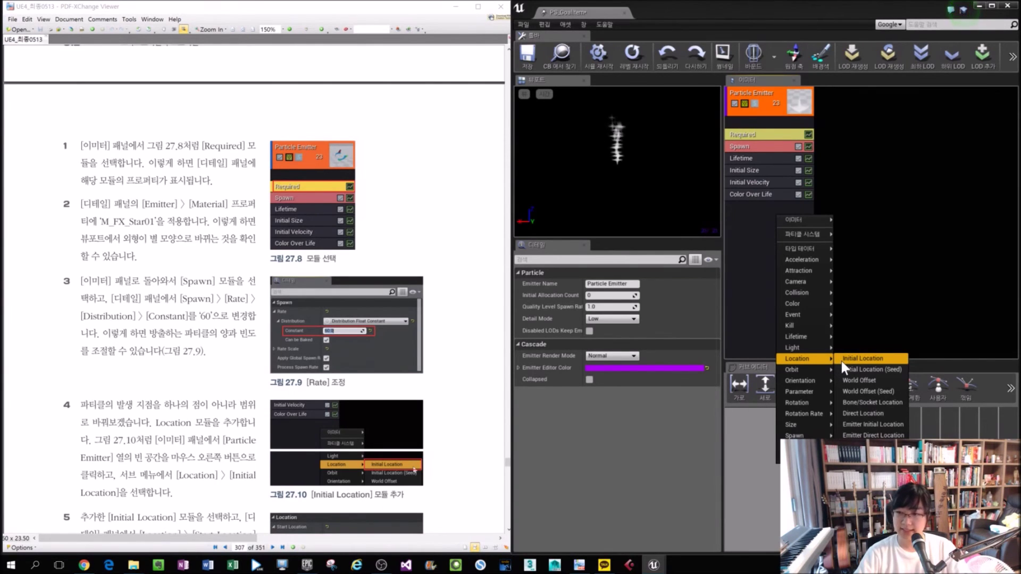
{"action": "left_click", "coordinate": [841, 362]}
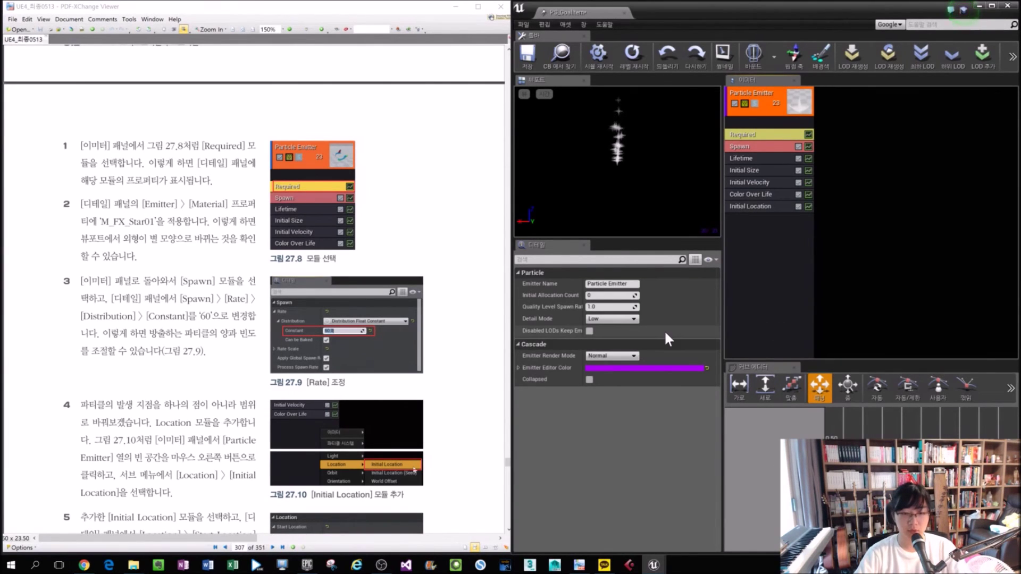
Step: Set the Initial Location module's Start Location distribution to Max X 20, Y 20 and Min X -20, Y -20
{"action": "scroll", "coordinate": [434, 354], "scroll_direction": "down", "scroll_amount": 2}
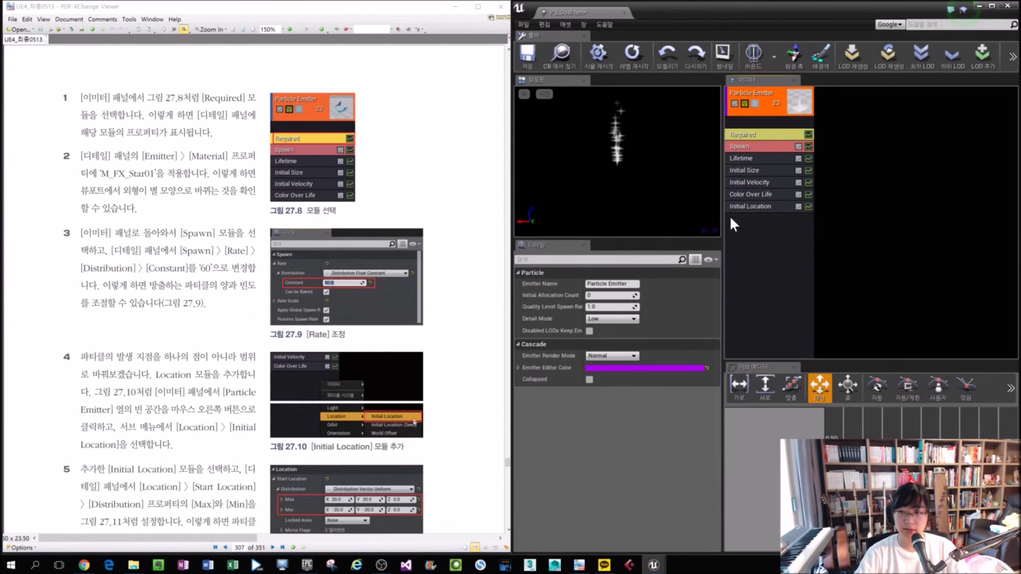
{"action": "left_click", "coordinate": [744, 208]}
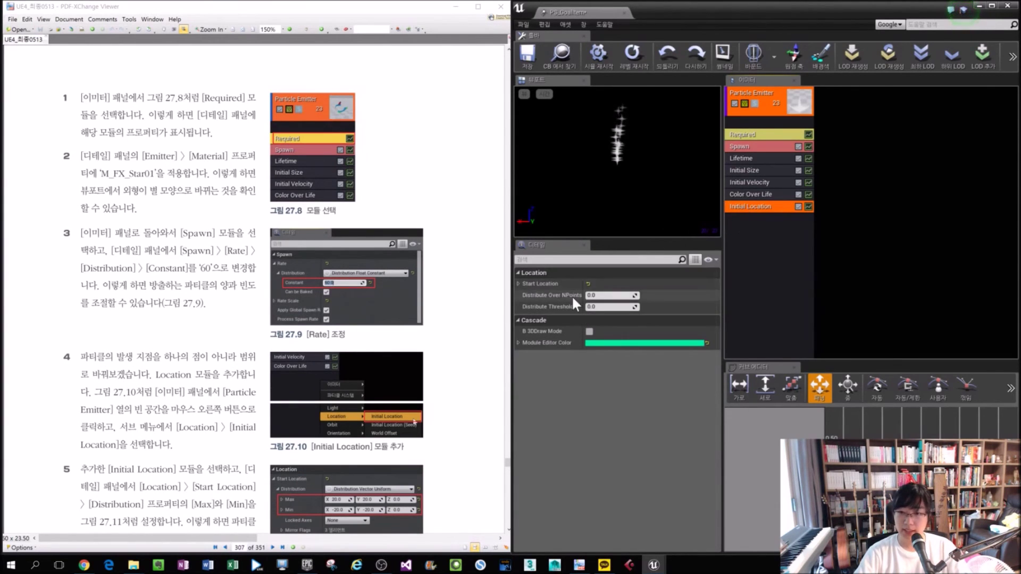
{"action": "left_click", "coordinate": [519, 283]}
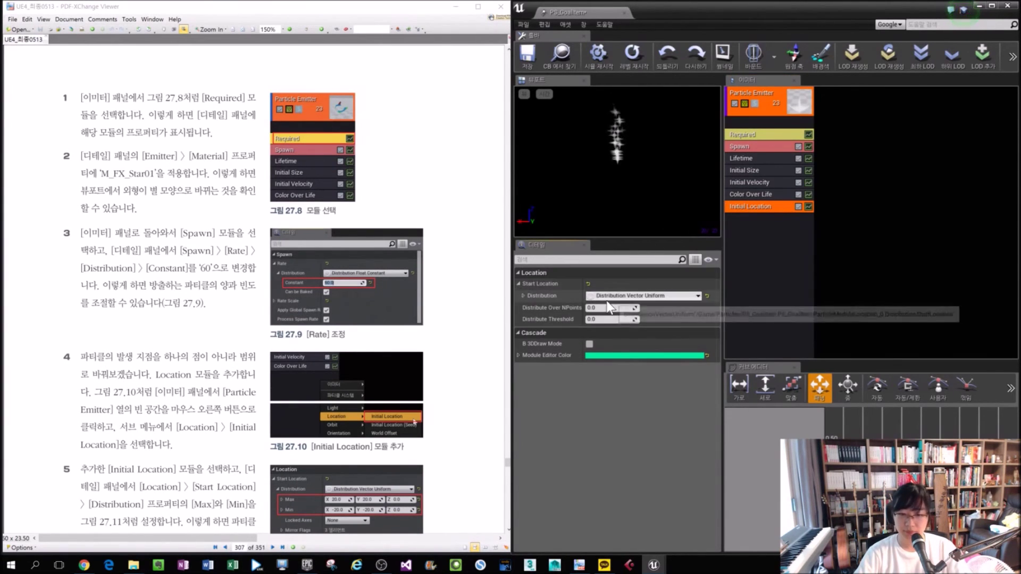
{"action": "left_click", "coordinate": [524, 295]}
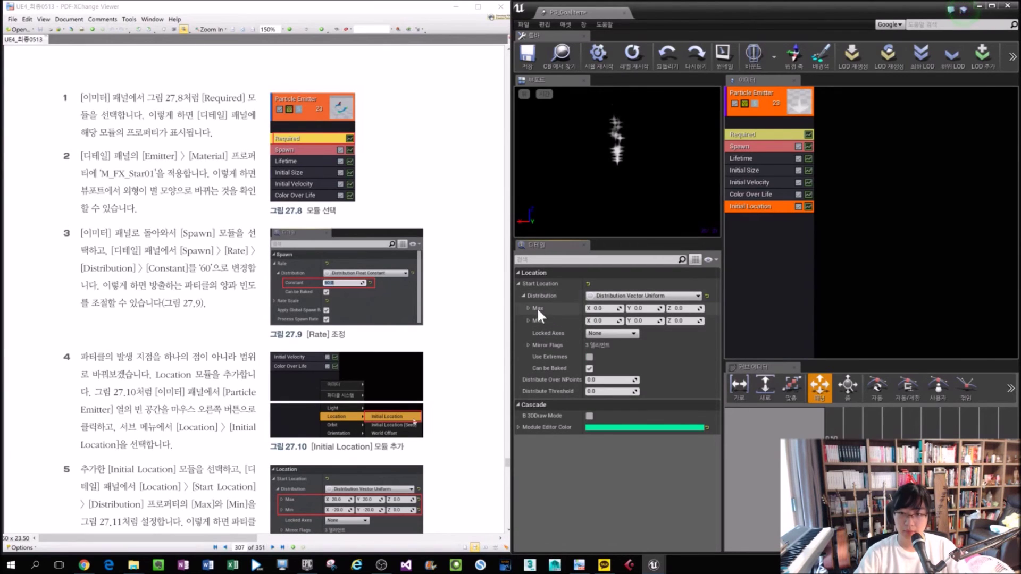
{"action": "scroll", "coordinate": [292, 396], "scroll_direction": "down", "scroll_amount": 1}
{"action": "left_click", "coordinate": [606, 311]}
{"action": "type", "text": "20"}
{"action": "key", "text": "Tab"}
{"action": "type", "text": "20"}
{"action": "key", "text": "Tab"}
{"action": "key", "text": "Tab"}
{"action": "type", "text": "-20"}
{"action": "key", "text": "Tab"}
{"action": "type", "text": "-20"}
{"action": "key", "text": "Tab"}
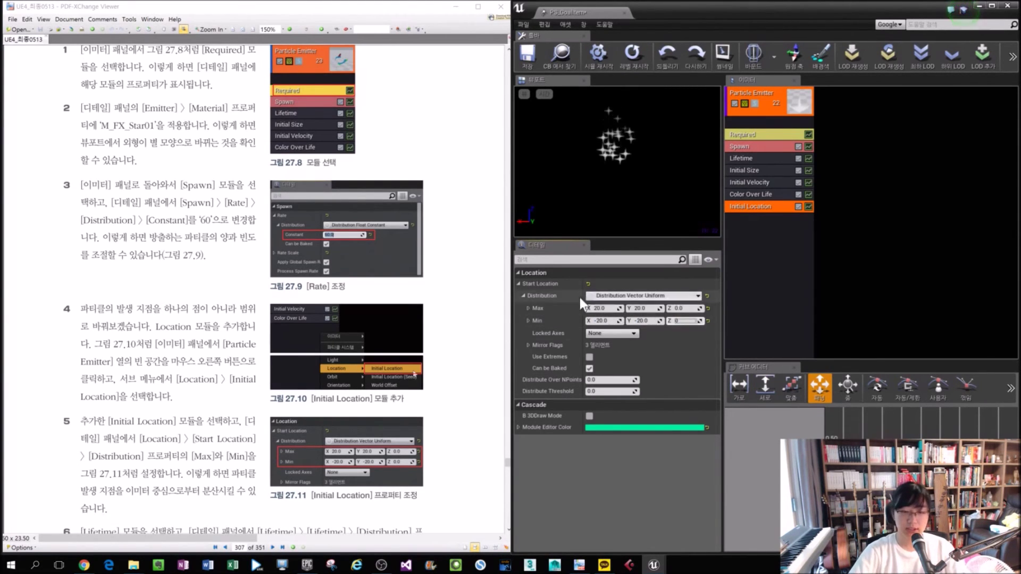
Step: Set the Lifetime module's distribution to Min 0.5 and Max 2.0
{"action": "scroll", "coordinate": [470, 407], "scroll_direction": "down", "scroll_amount": 3}
{"action": "scroll", "coordinate": [321, 473], "scroll_direction": "down", "scroll_amount": 2}
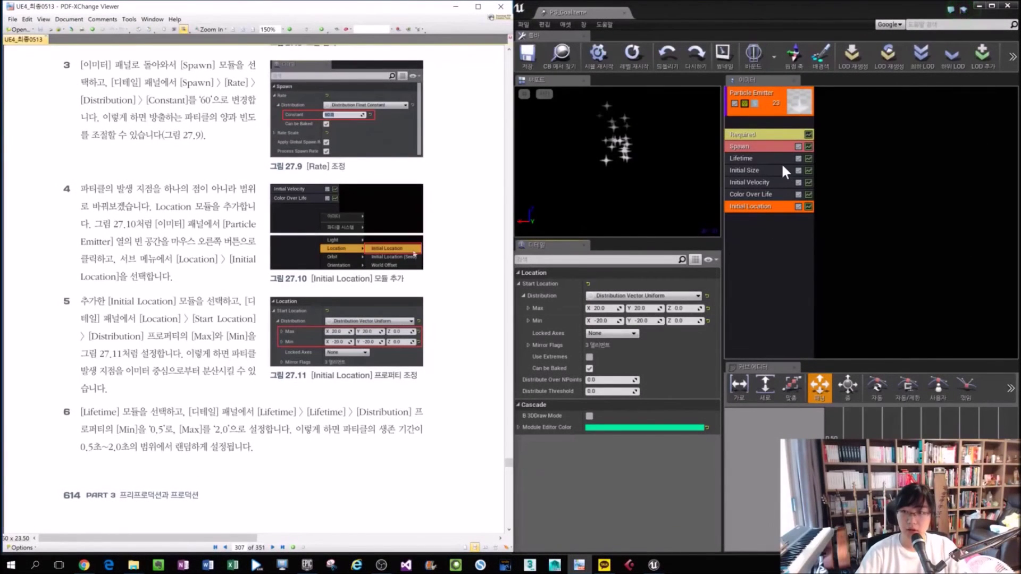
{"action": "left_click", "coordinate": [779, 159]}
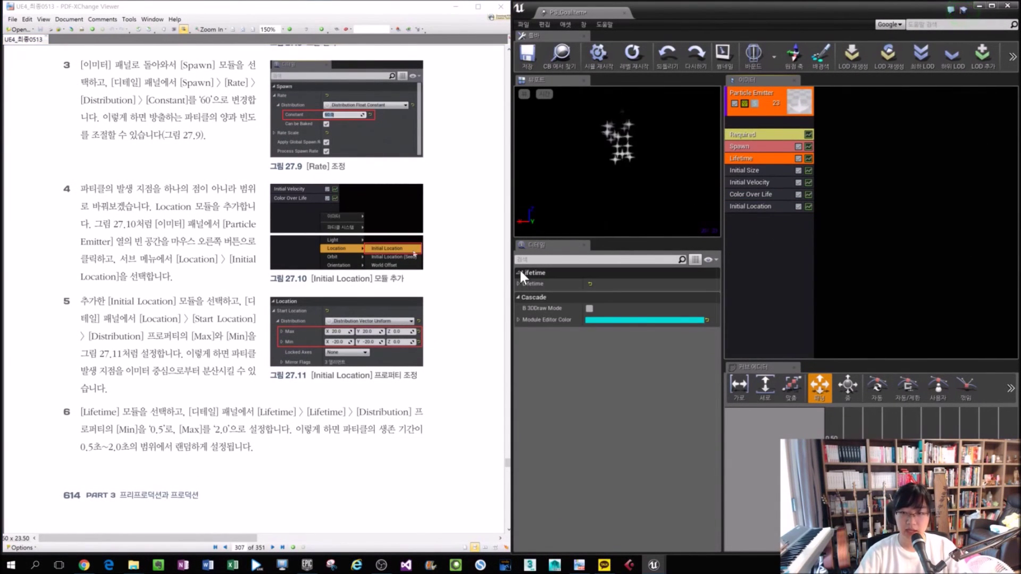
{"action": "left_click", "coordinate": [518, 284]}
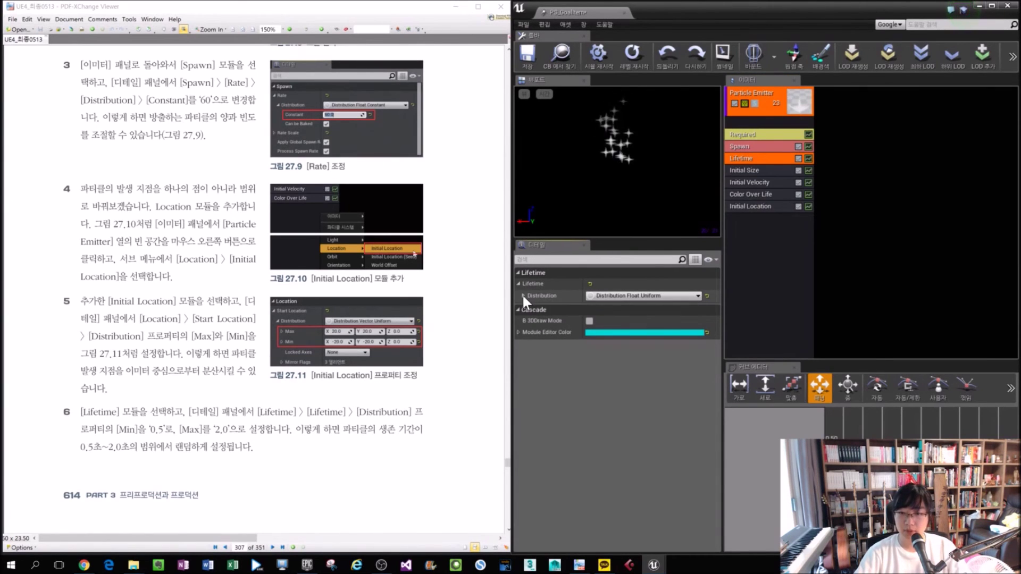
{"action": "left_click", "coordinate": [524, 296]}
{"action": "left_click", "coordinate": [609, 309]}
{"action": "type", "text": "0.5"}
{"action": "key", "text": "Tab"}
{"action": "type", "text": "2"}
{"action": "key", "text": "Return"}
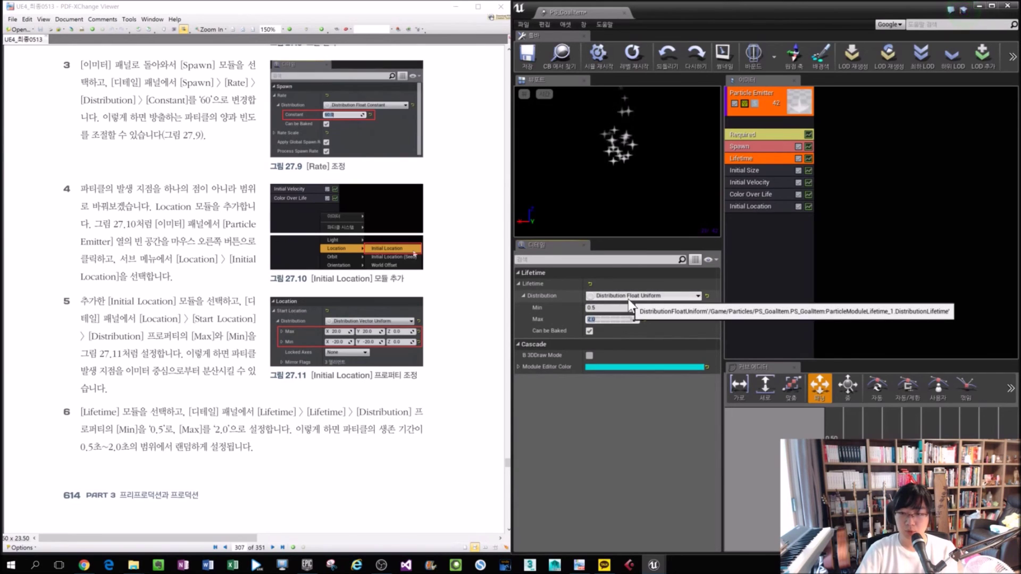
Step: Try Distribution Float Constant, Float Uniform and Float Constant Curve for the Lifetime distribution and expand the constant curve's settings
{"action": "left_click", "coordinate": [643, 296]}
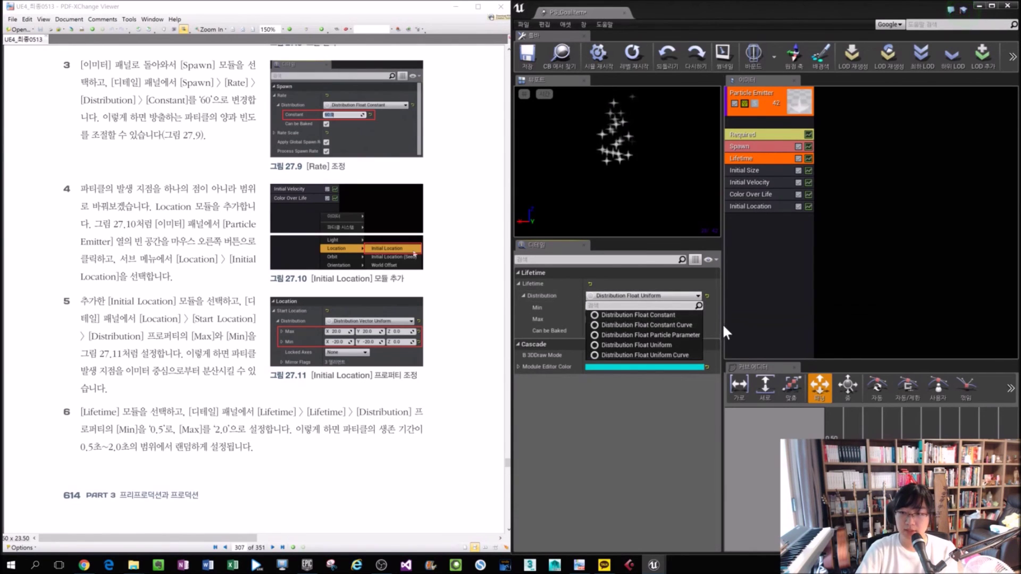
{"action": "left_click", "coordinate": [674, 317]}
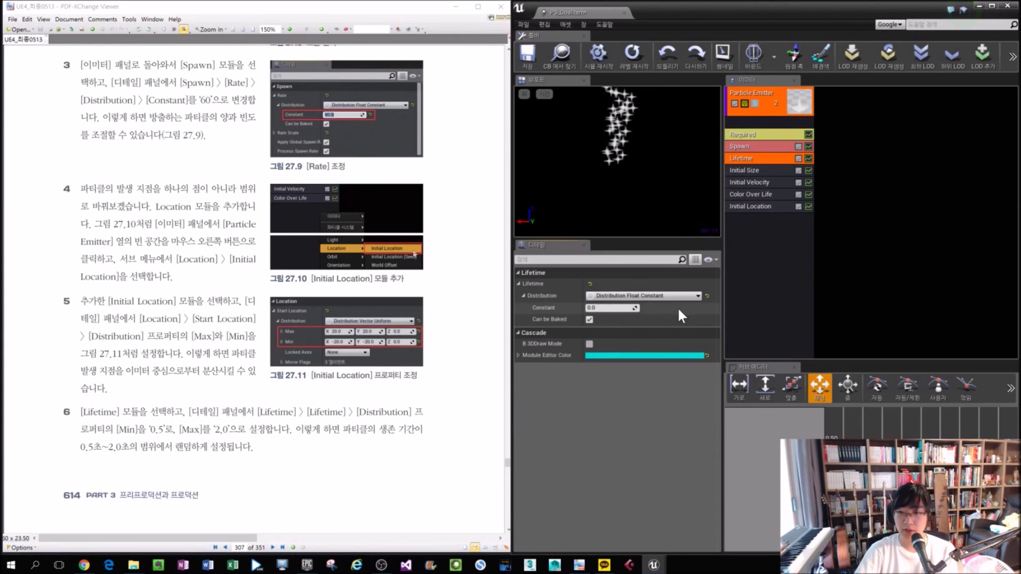
{"action": "left_click", "coordinate": [678, 295]}
{"action": "left_click", "coordinate": [668, 345]}
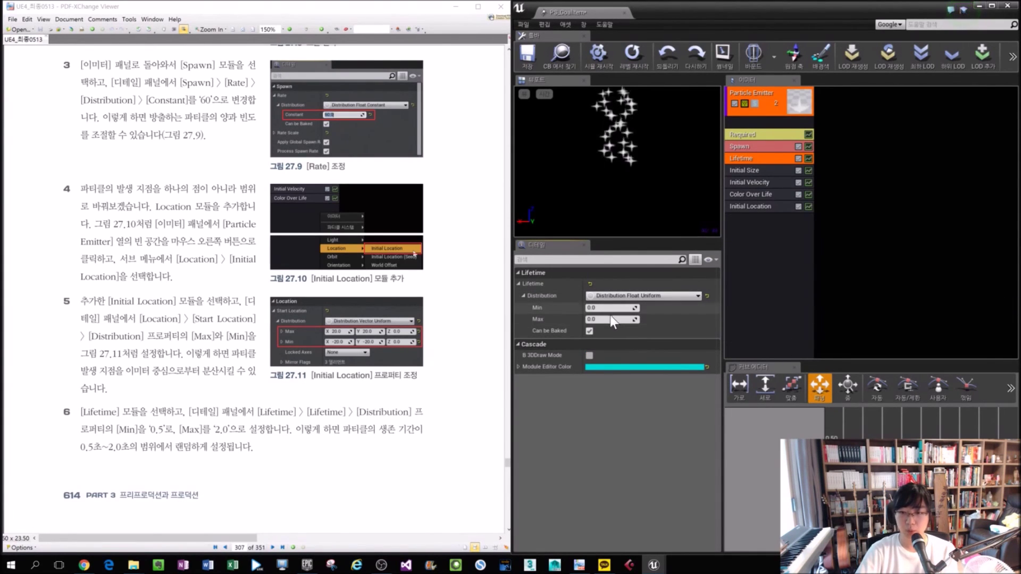
{"action": "left_click", "coordinate": [623, 296]}
{"action": "left_click", "coordinate": [673, 319]}
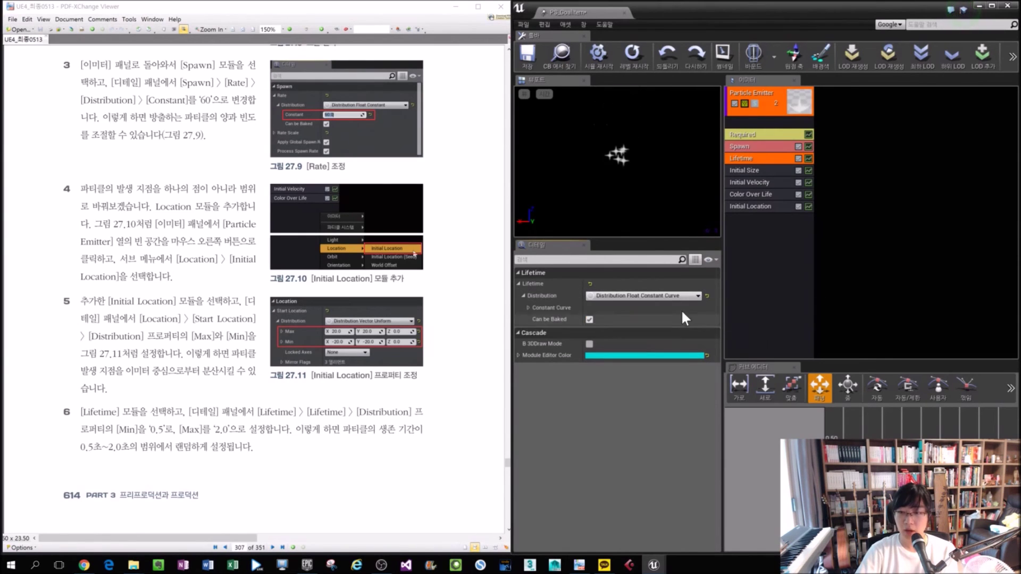
{"action": "left_click", "coordinate": [525, 306]}
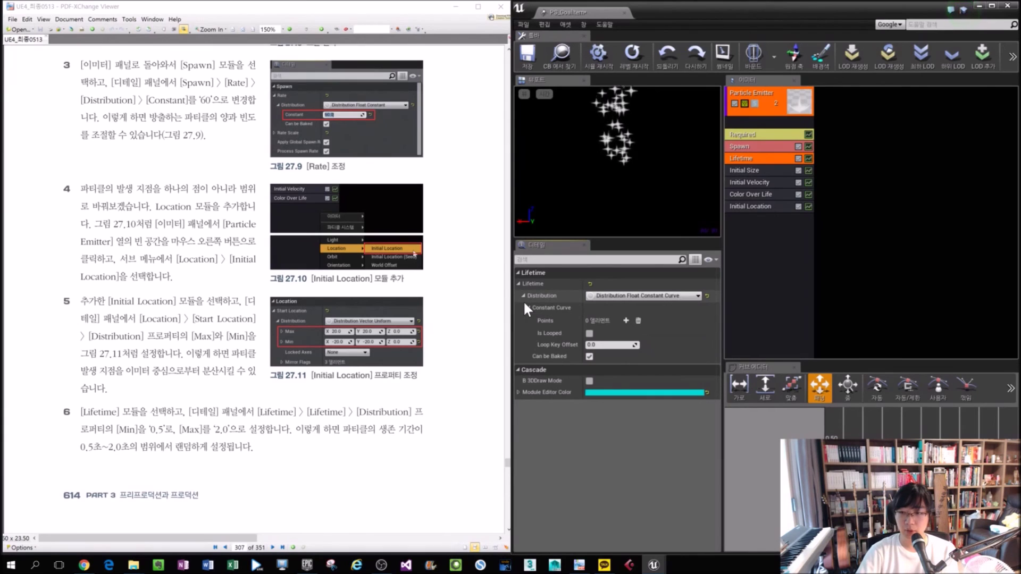
Step: Return the Lifetime distribution to Distribution Float Uniform with Min 0.5 and Max 2.0
{"action": "left_click", "coordinate": [612, 295]}
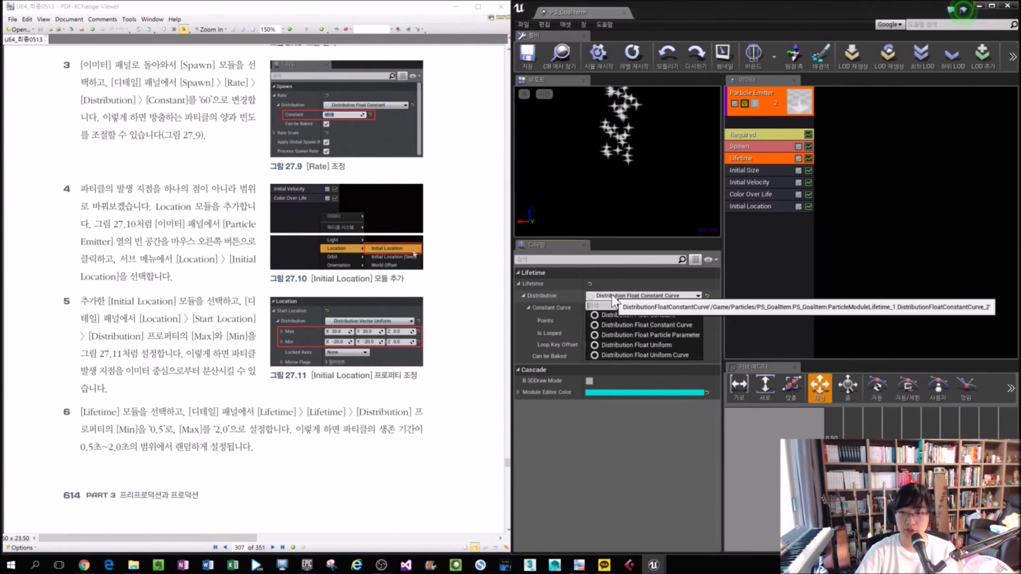
{"action": "left_click", "coordinate": [671, 345]}
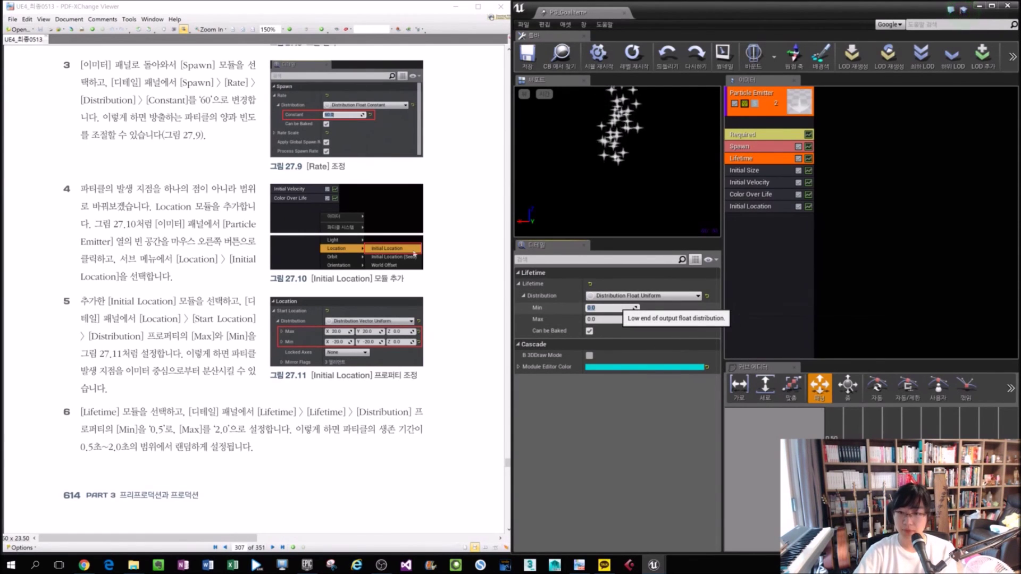
{"action": "left_click", "coordinate": [634, 319]}
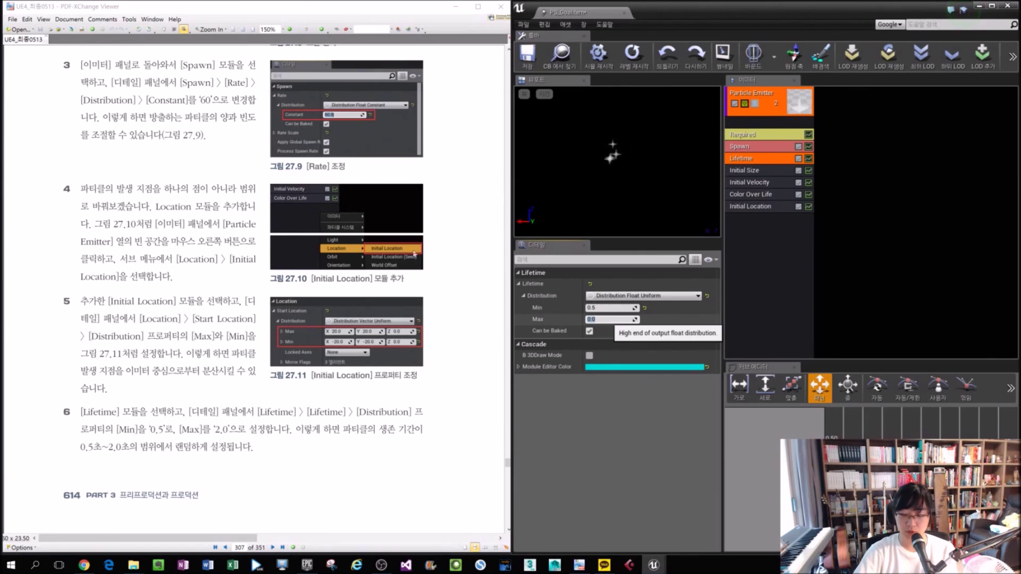
Step: Set both Max and Min of the Initial Velocity module's Start Velocity distribution to X 0, Y 0, Z 100
{"action": "left_click_drag", "start_coordinate": [196, 539], "coordinate": [419, 538]}
{"action": "scroll", "coordinate": [405, 461], "scroll_direction": "up", "scroll_amount": 5}
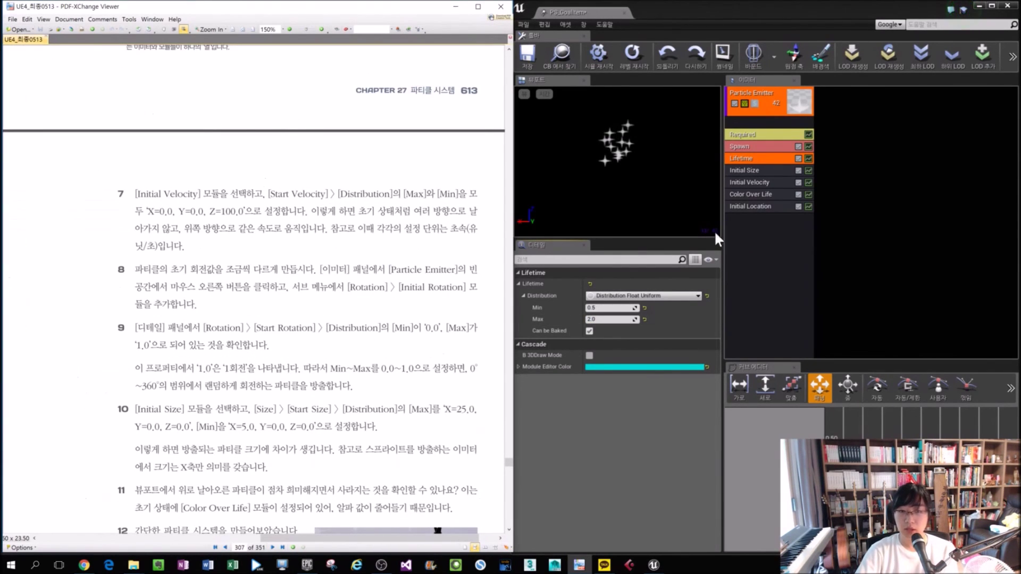
{"action": "left_click", "coordinate": [769, 185]}
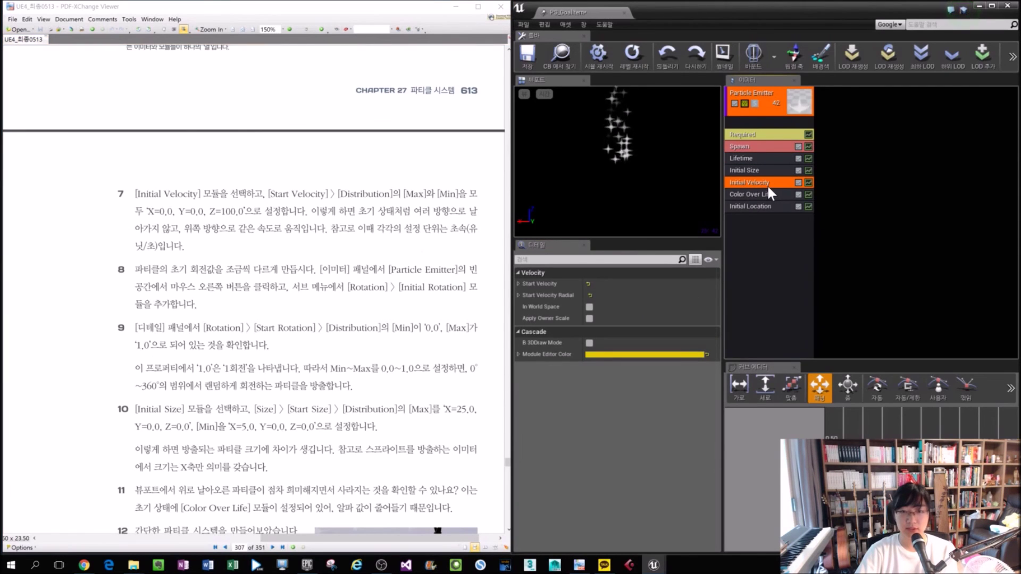
{"action": "left_click", "coordinate": [519, 284]}
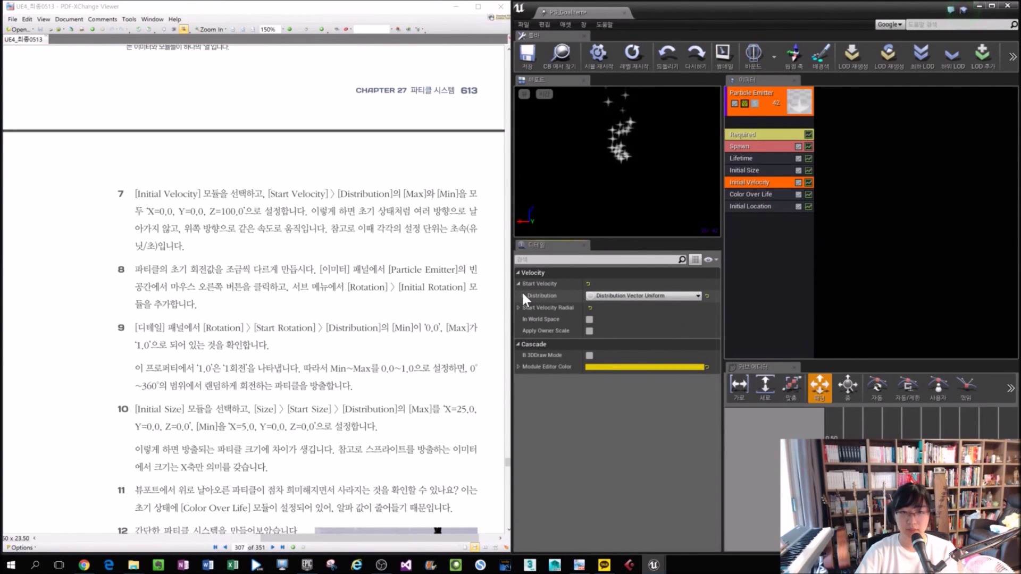
{"action": "left_click", "coordinate": [523, 296]}
{"action": "left_click", "coordinate": [601, 309]}
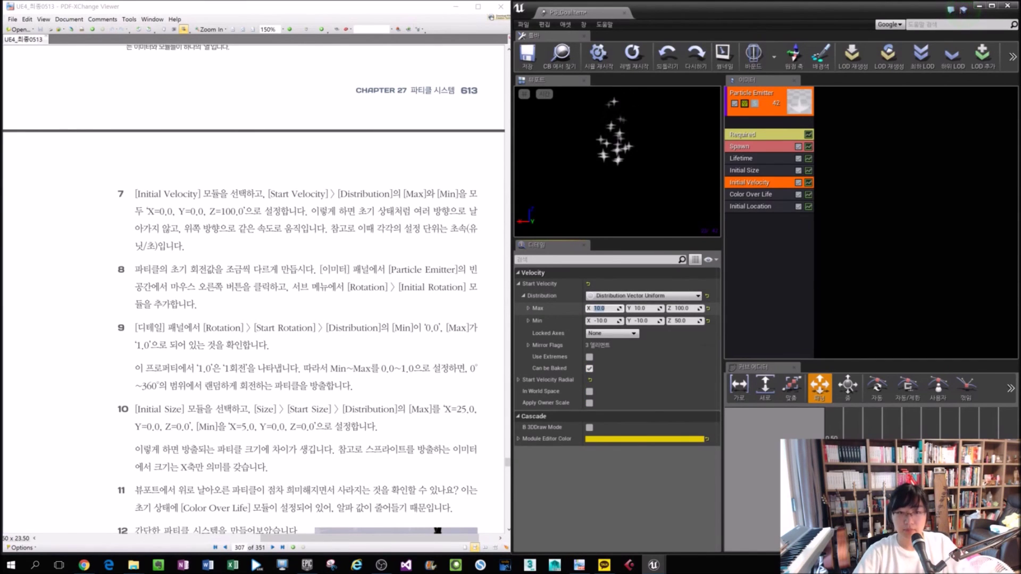
{"action": "type", "text": "0"}
{"action": "key", "text": "Tab"}
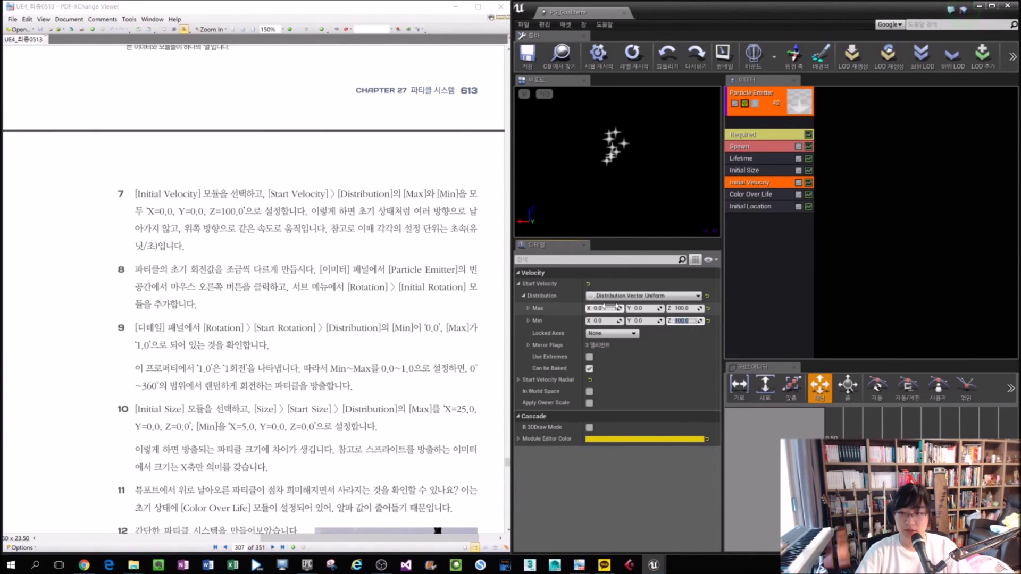
Step: Change the Start Velocity distribution to Distribution Vector Constant with X 0, Y 0, Z 100
{"action": "left_click", "coordinate": [646, 296]}
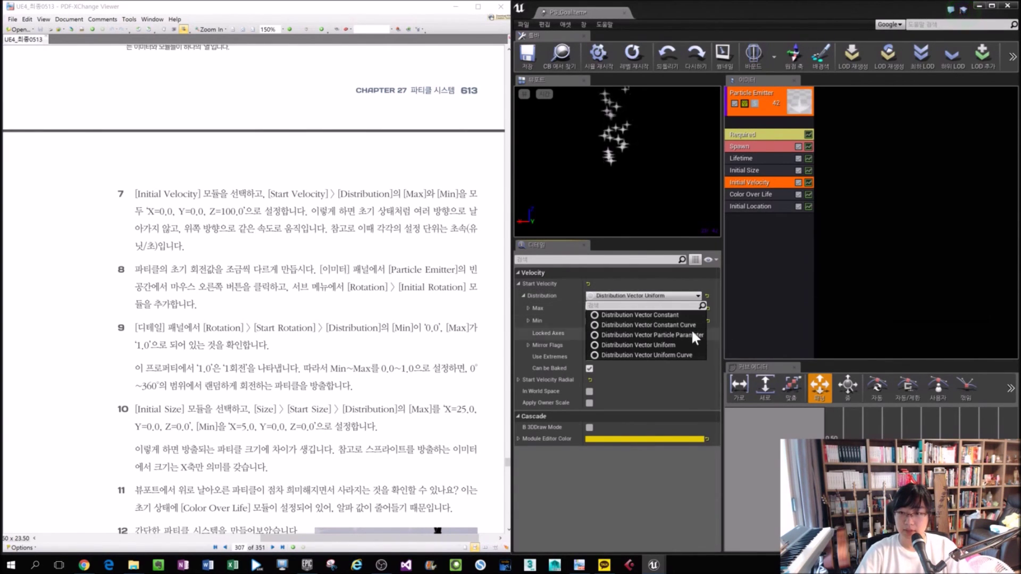
{"action": "left_click", "coordinate": [697, 289]}
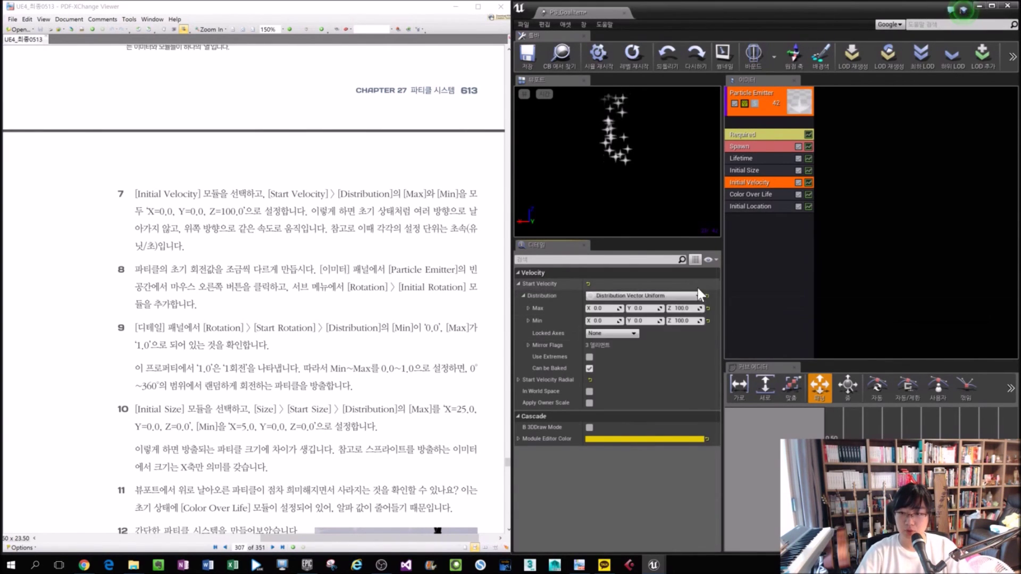
{"action": "left_click", "coordinate": [644, 296]}
{"action": "left_click", "coordinate": [652, 311]}
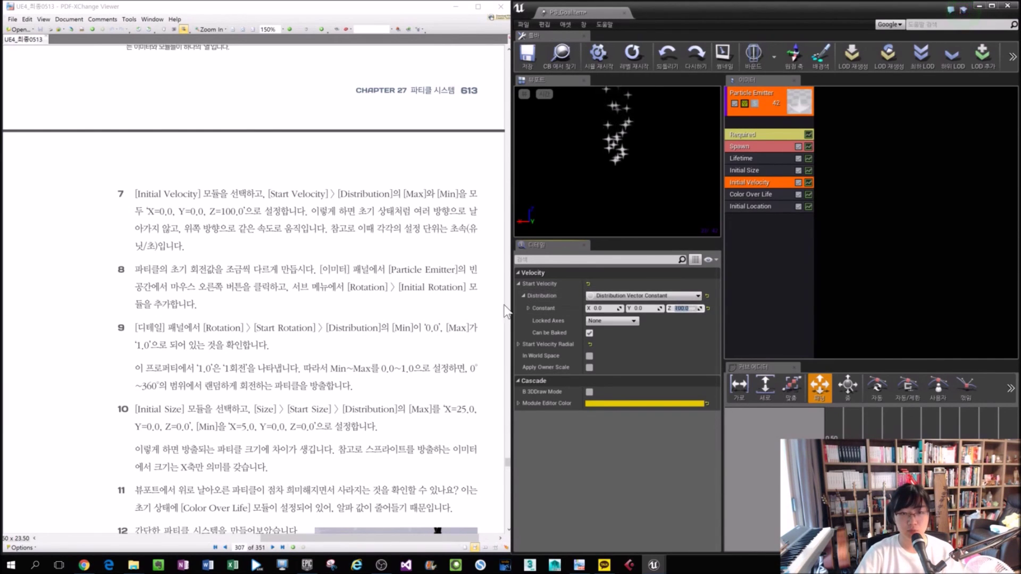
Step: Add an Initial Rotation module from the Rotation category to the Particle Emitter
{"action": "left_click_drag", "start_coordinate": [199, 270], "coordinate": [207, 270]}
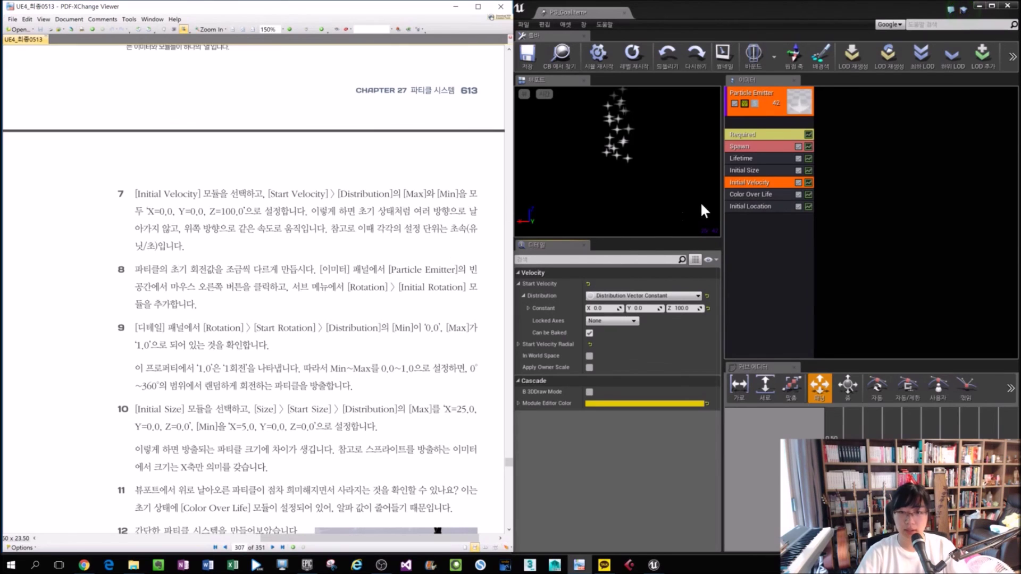
{"action": "left_click", "coordinate": [780, 244]}
{"action": "right_click", "coordinate": [791, 241]}
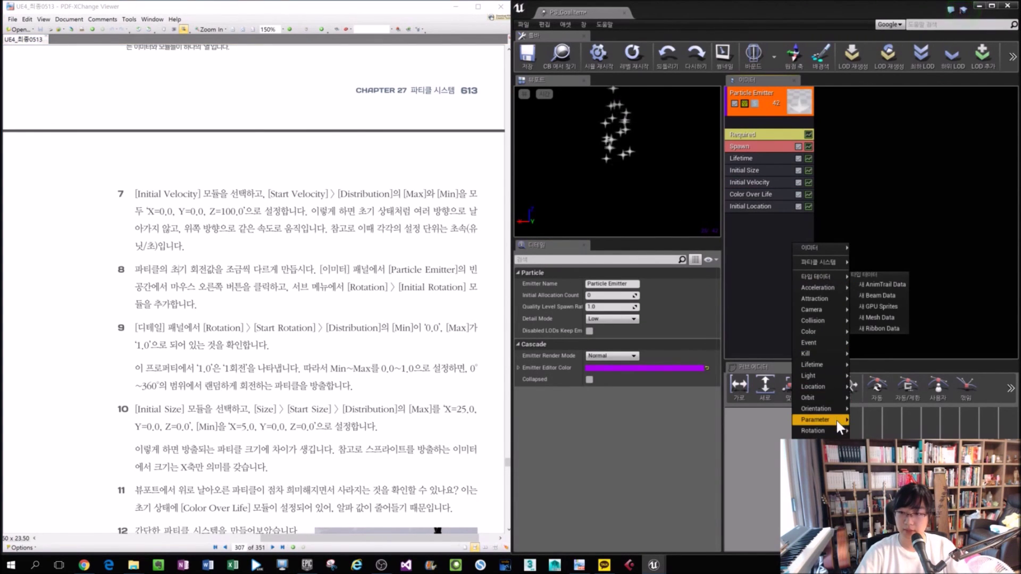
{"action": "mouse_move", "coordinate": [838, 431]}
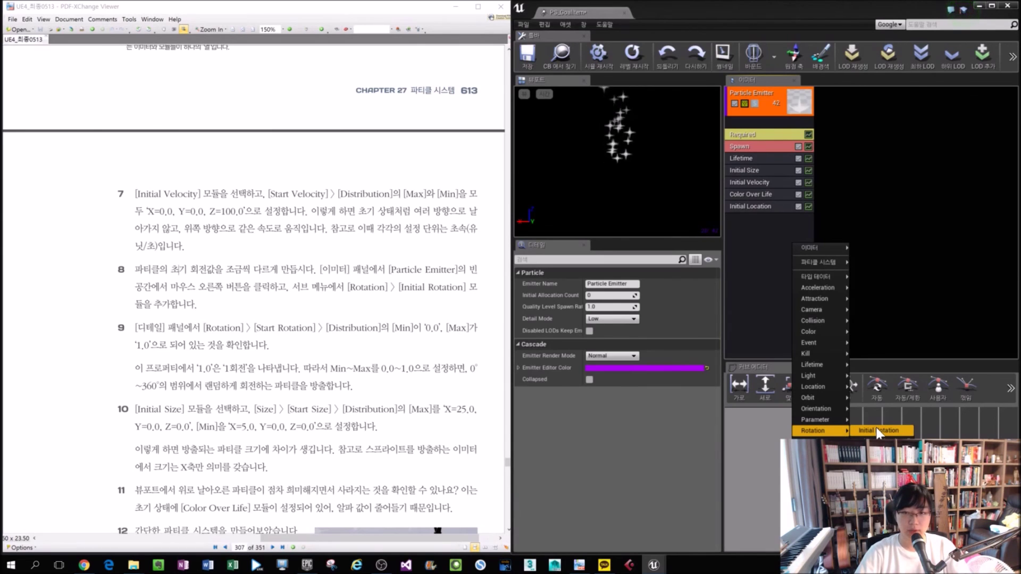
{"action": "left_click", "coordinate": [878, 432]}
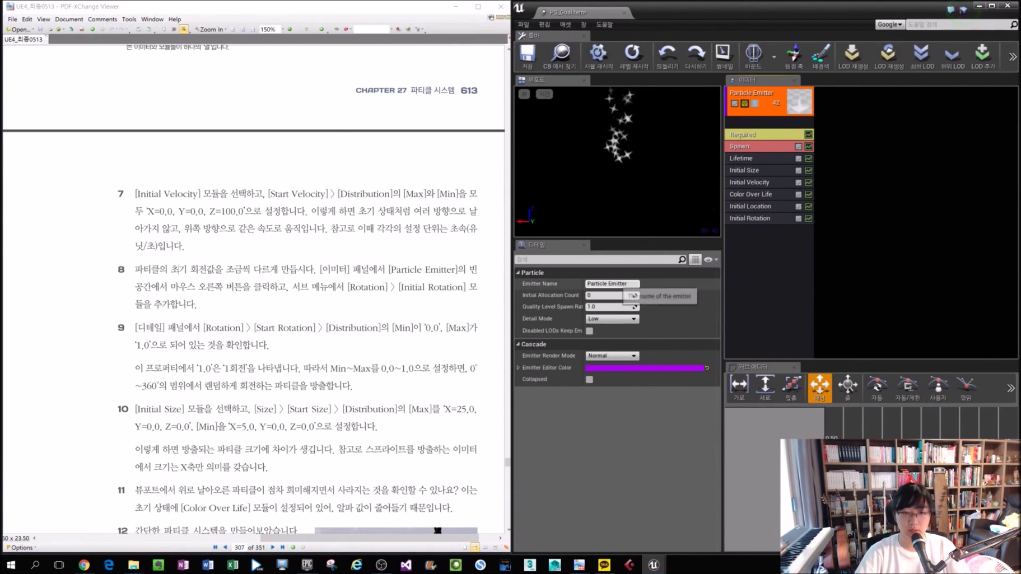
Step: Inspect the Initial Rotation module's Start Rotation Min and Max, and toggle the module off and on to compare the particles
{"action": "left_click", "coordinate": [748, 218]}
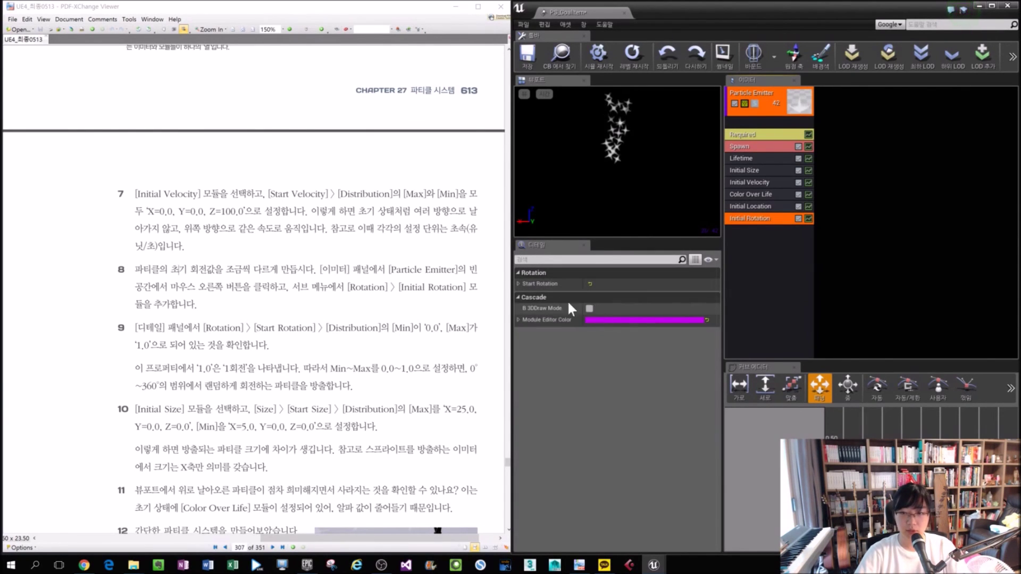
{"action": "left_click", "coordinate": [518, 284]}
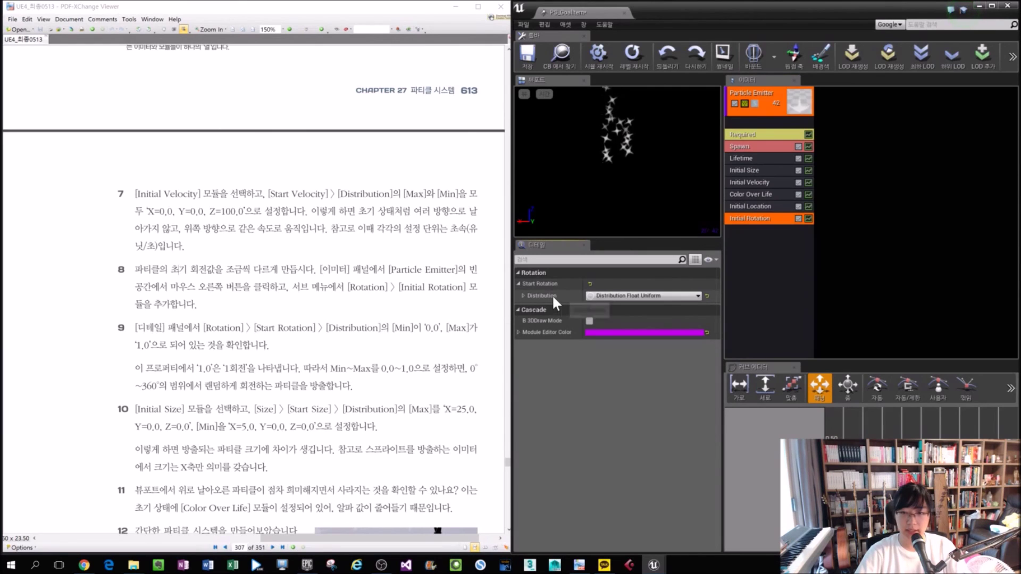
{"action": "left_click", "coordinate": [523, 296]}
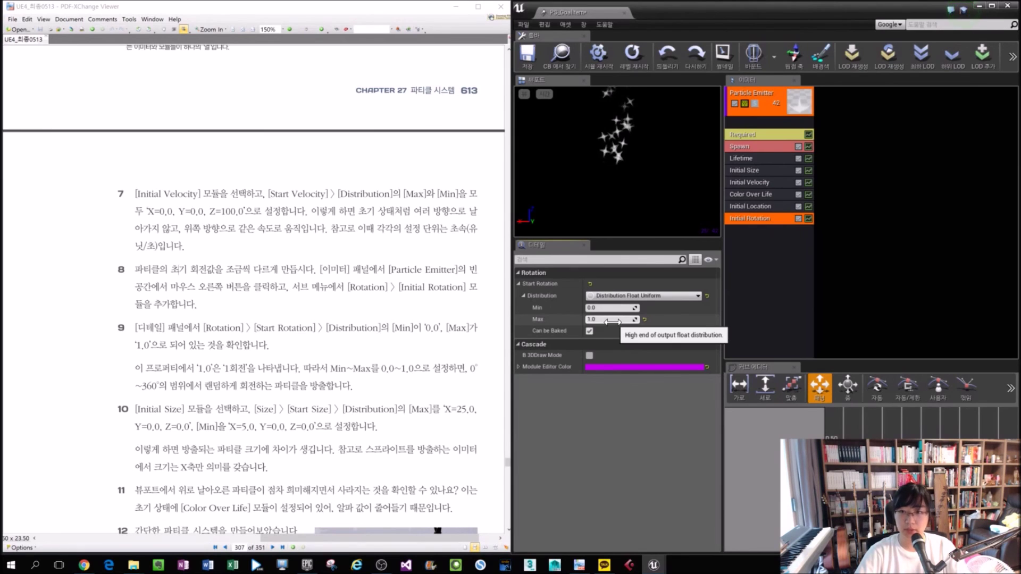
{"action": "left_click", "coordinate": [799, 218]}
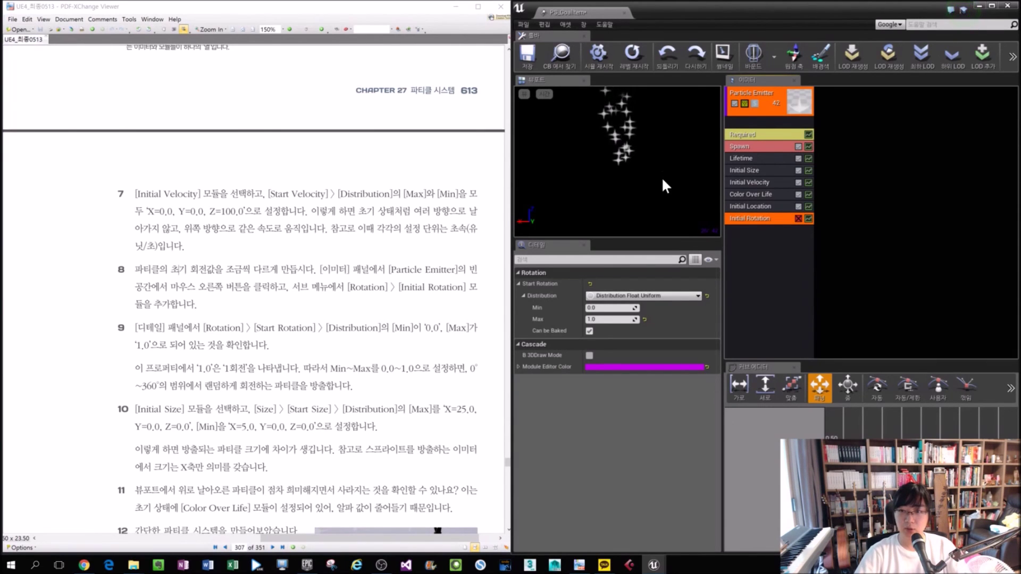
{"action": "left_click", "coordinate": [799, 217]}
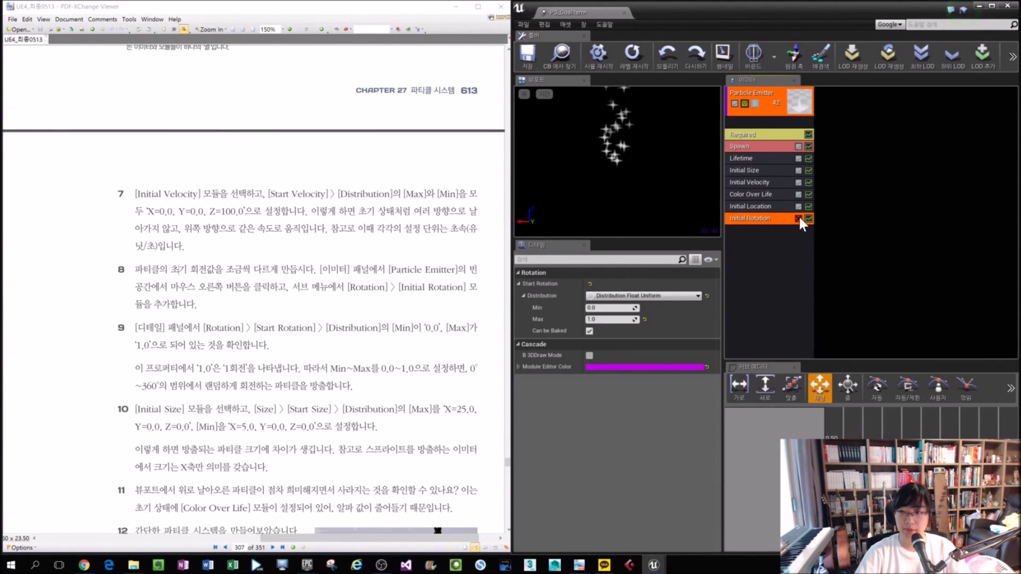